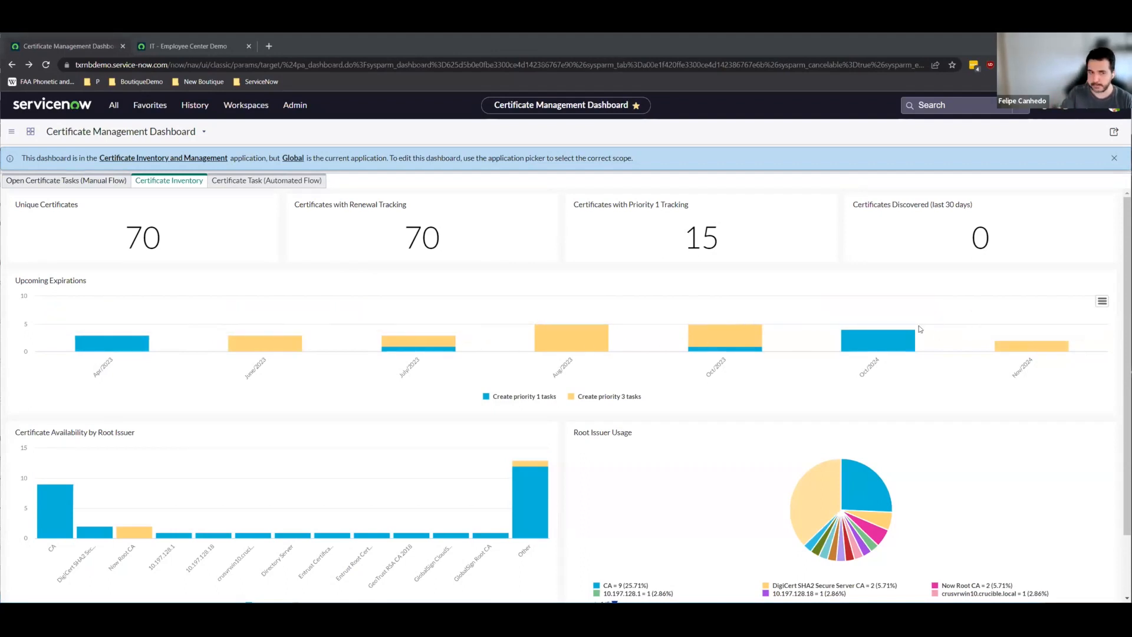
- Open the V-ubuntu-Jboss certificate record from the dashboard's list of certificates with renewal tracking
scroll(383, 456, down, 2)
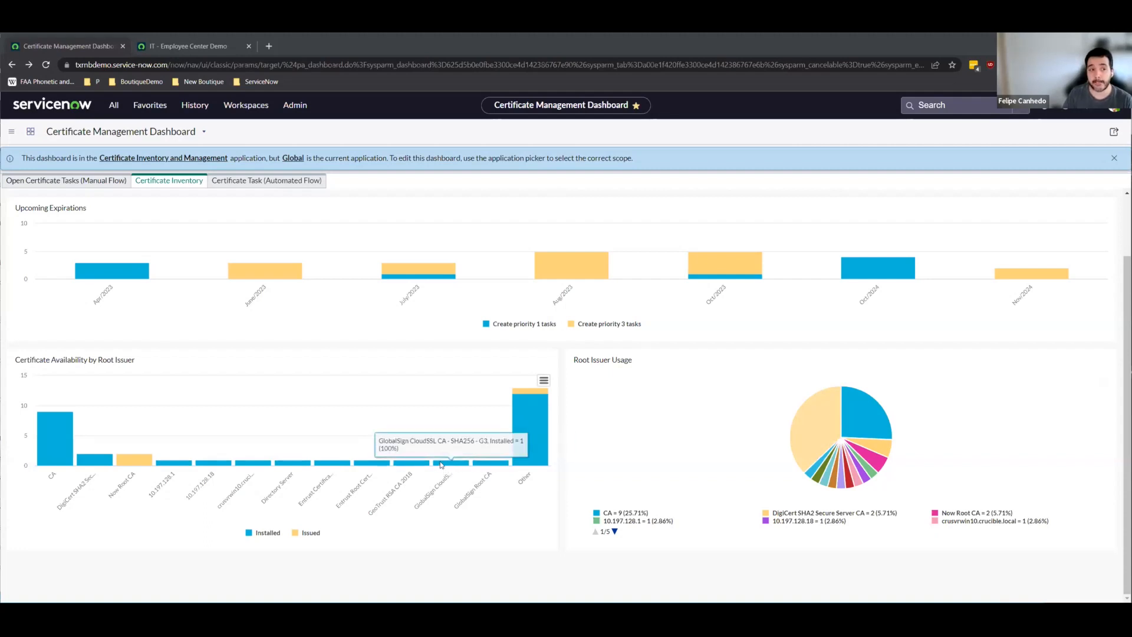
scroll(443, 466, up, 1)
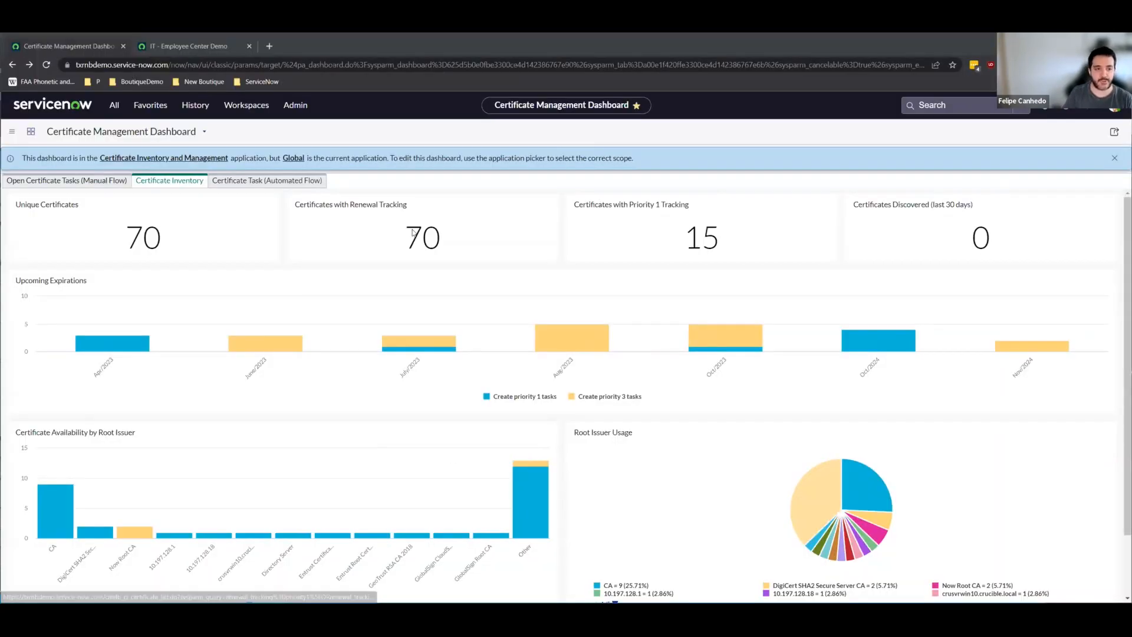
click(413, 231)
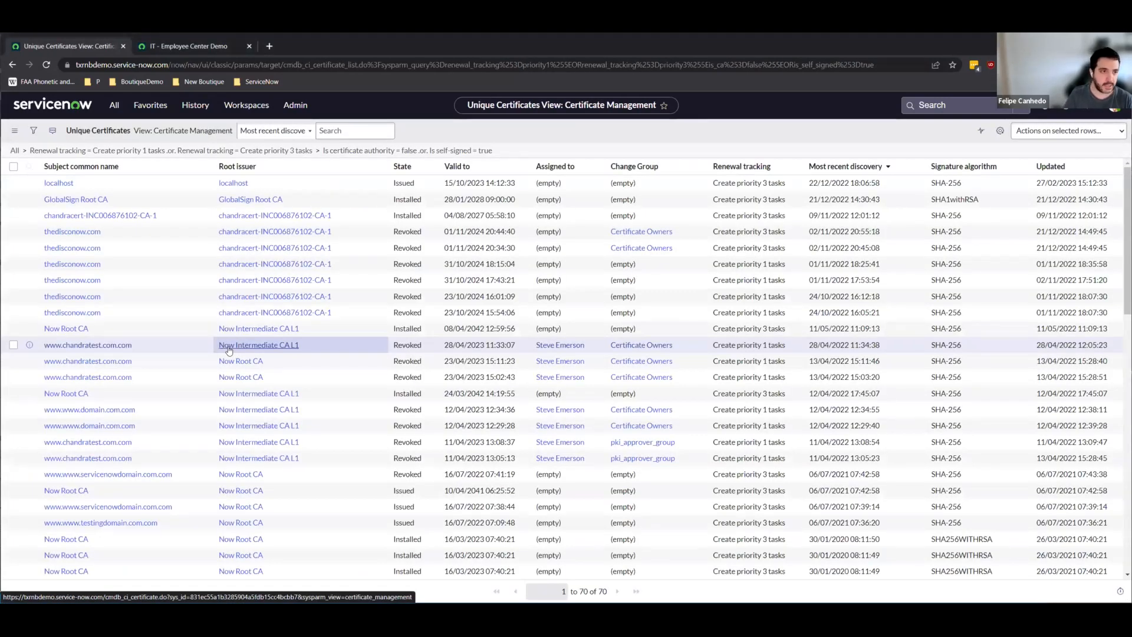
scroll(155, 259, down, 6)
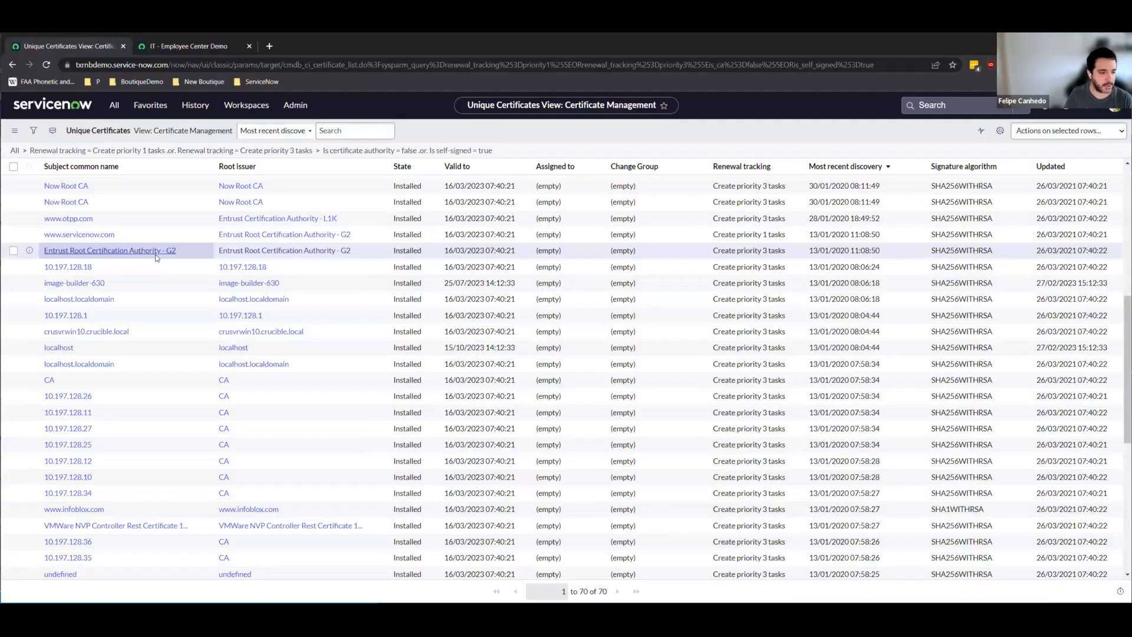
scroll(137, 357, down, 2)
scroll(137, 358, down, 3)
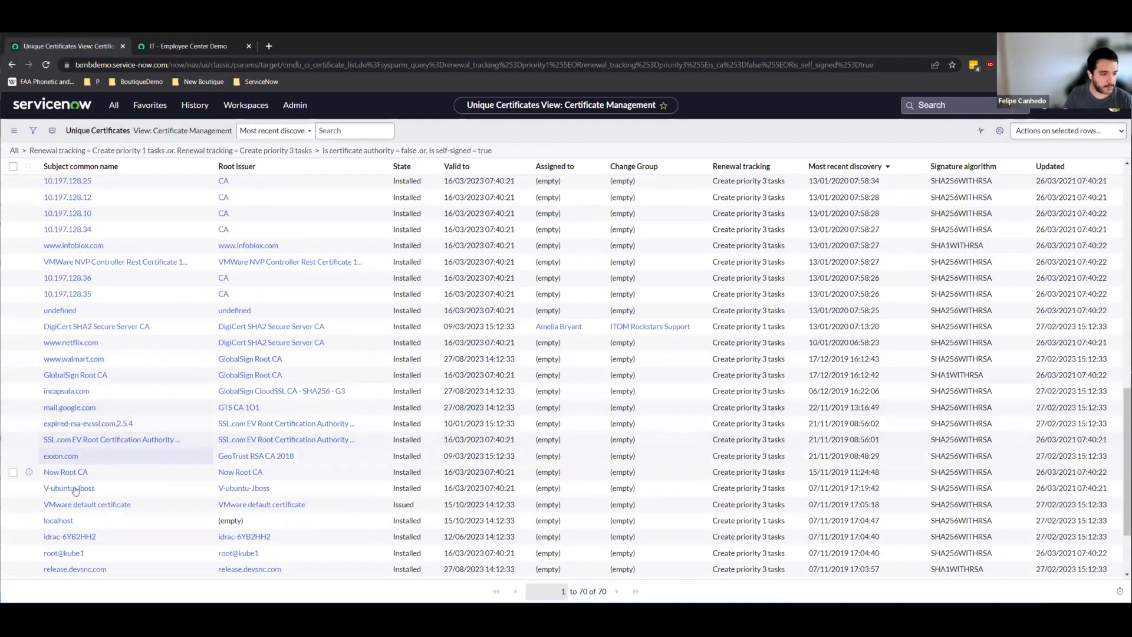
click(69, 487)
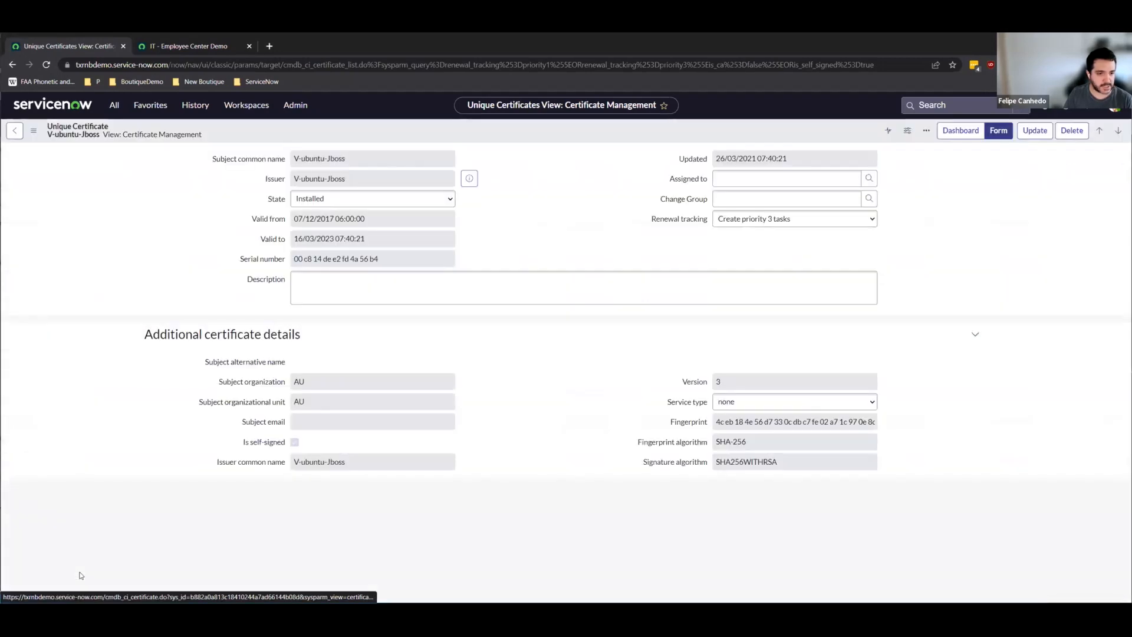
click(46, 262)
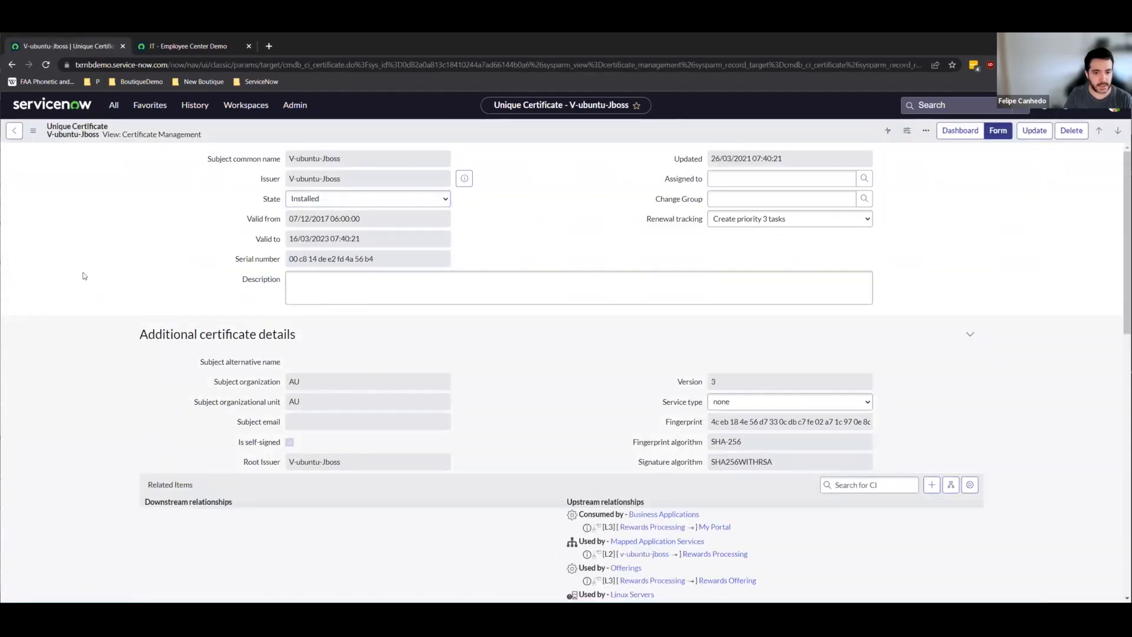
- Review the main details of the V-ubuntu-Jboss certificate, highlighting its Valid to date
scroll(85, 274, down, 2)
scroll(85, 273, up, 2)
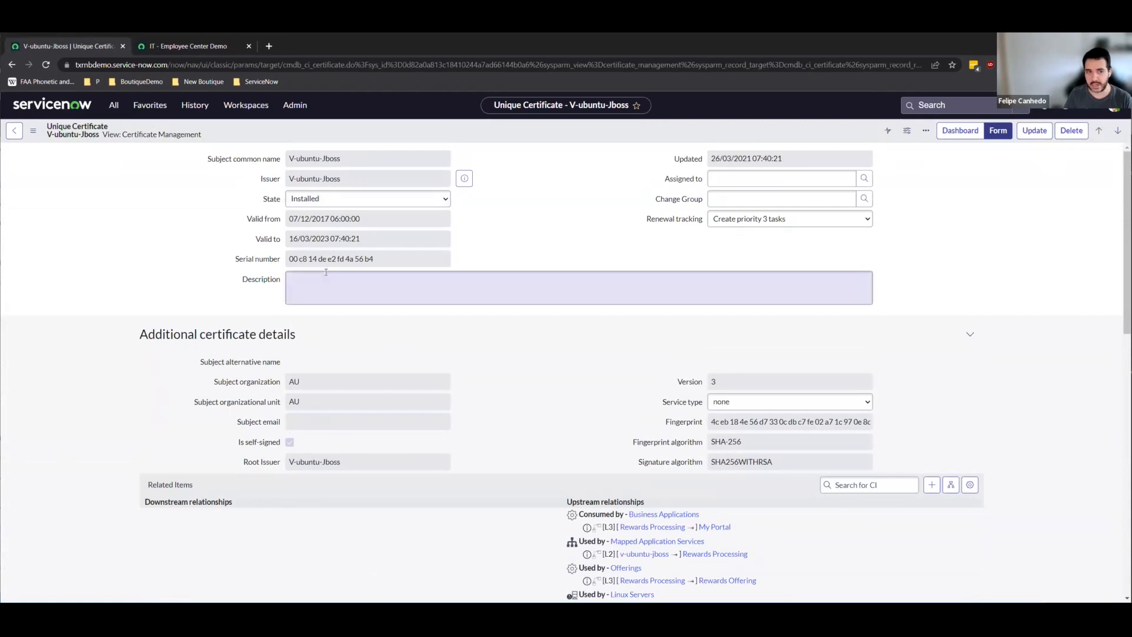
double_click(351, 238)
triple_click(305, 239)
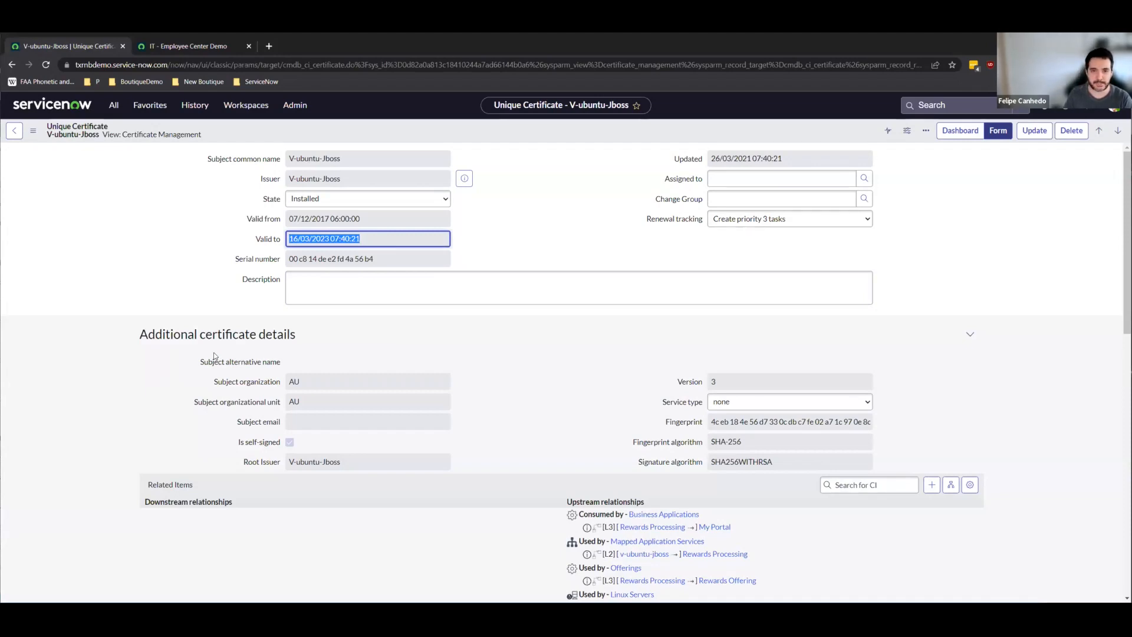
click(142, 248)
- Examine the certificate's fingerprint algorithm and signature algorithm in the additional certificate details
scroll(200, 273, down, 2)
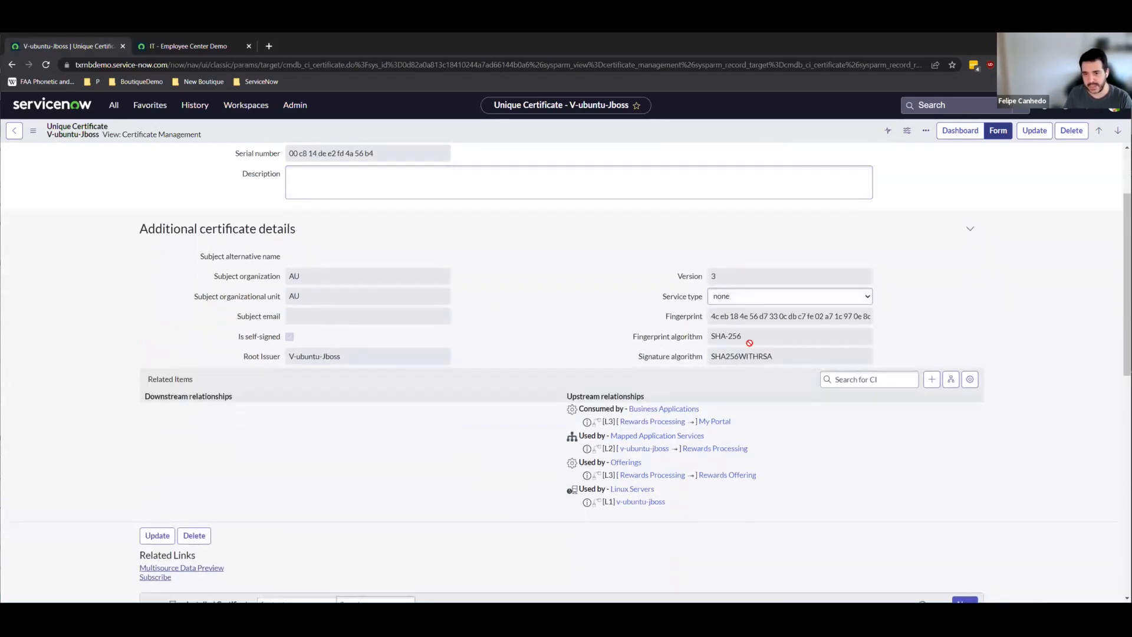
drag(748, 339, 712, 340)
drag(781, 357, 710, 358)
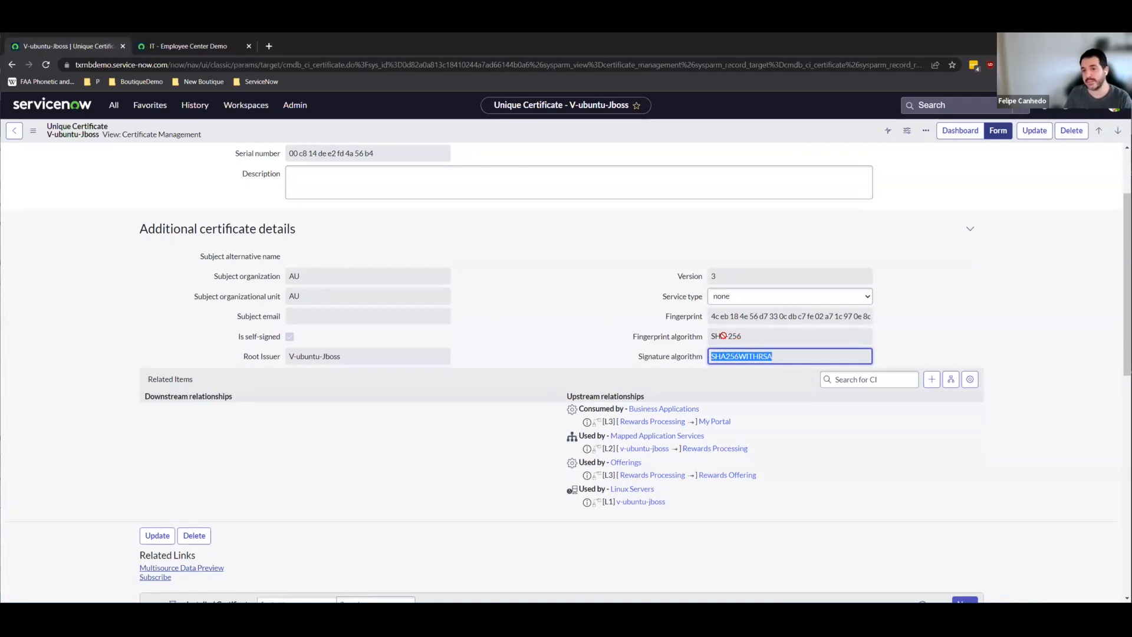
drag(746, 336, 709, 337)
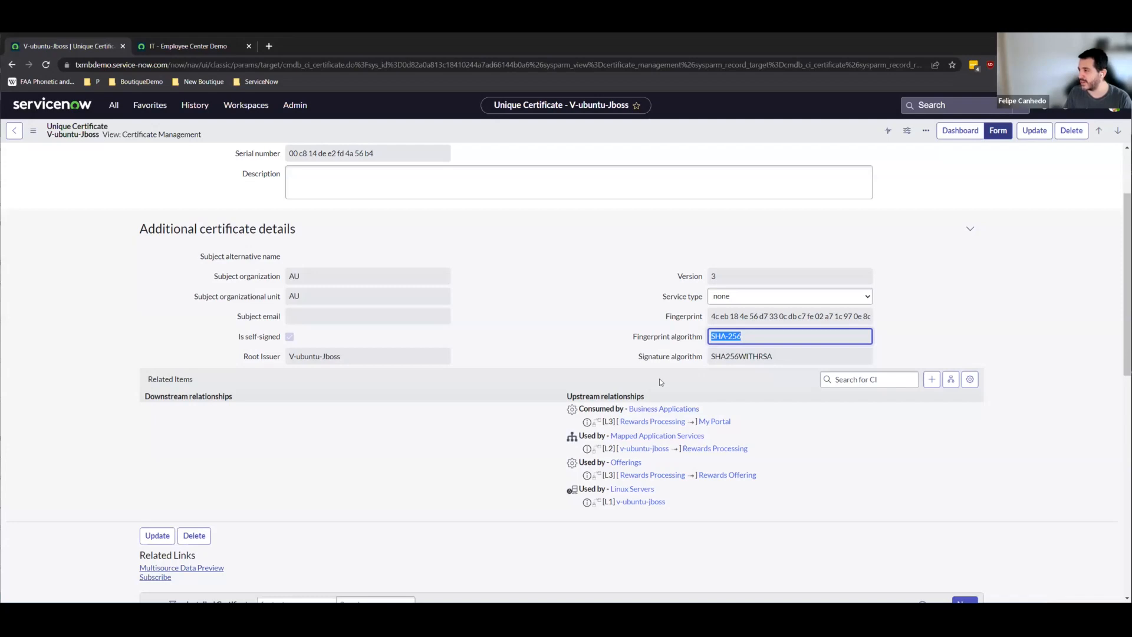
double_click(741, 335)
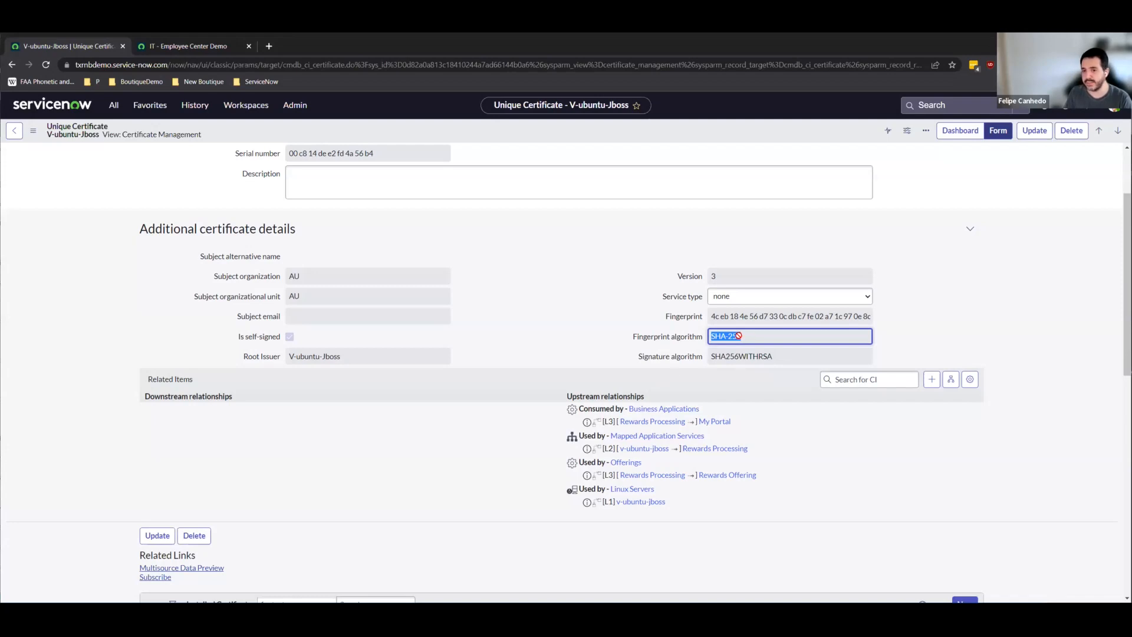
click(441, 399)
- Show the dependency view of the V-ubuntu-Jboss certificate and examine its chain up to the offering and business application
scroll(640, 306, down, 2)
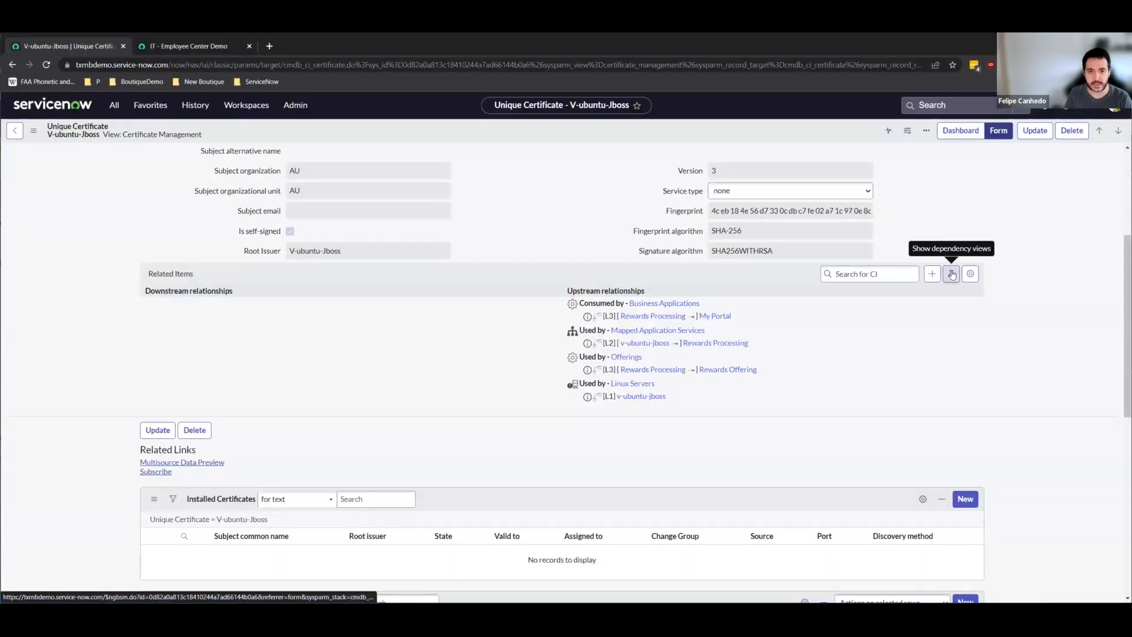
click(951, 273)
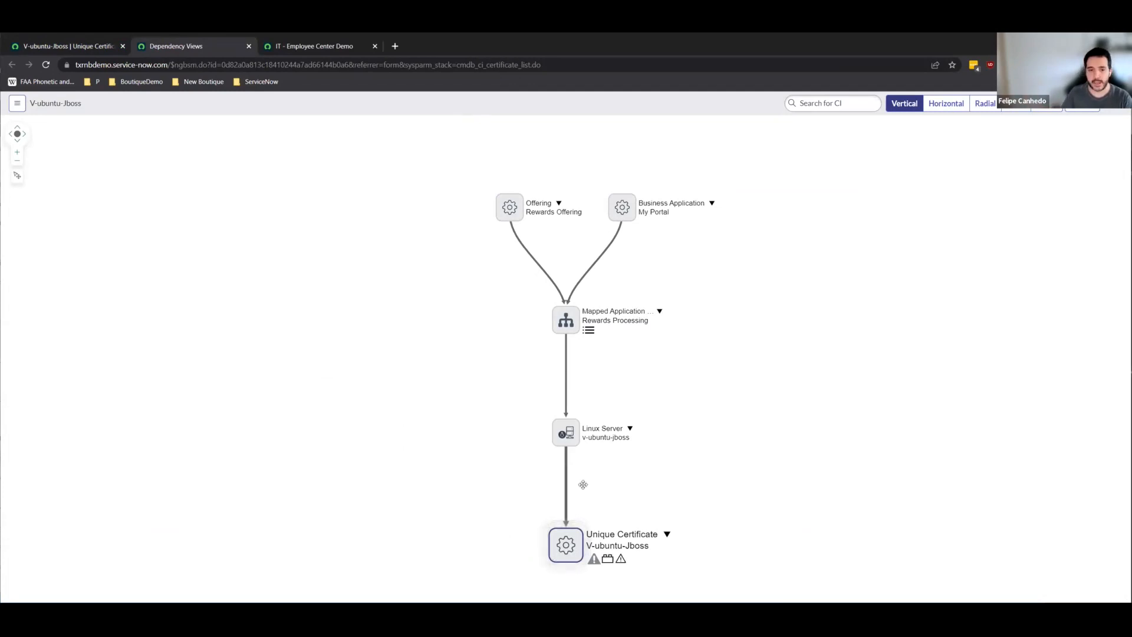
drag(704, 446, 669, 401)
scroll(661, 384, up, 1)
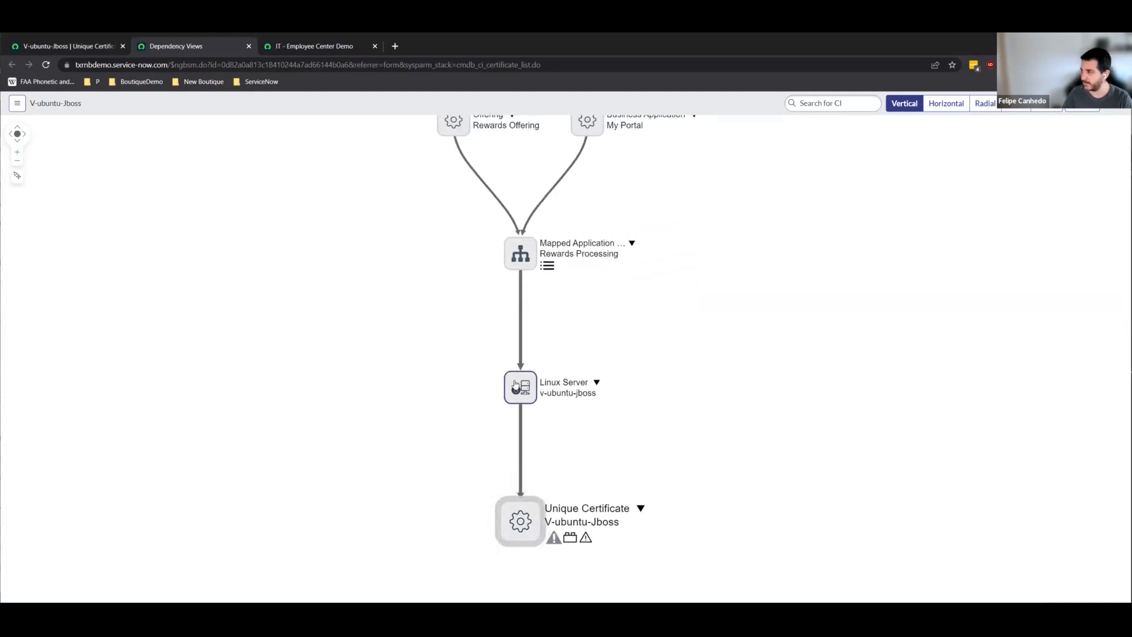
drag(603, 306, 610, 421)
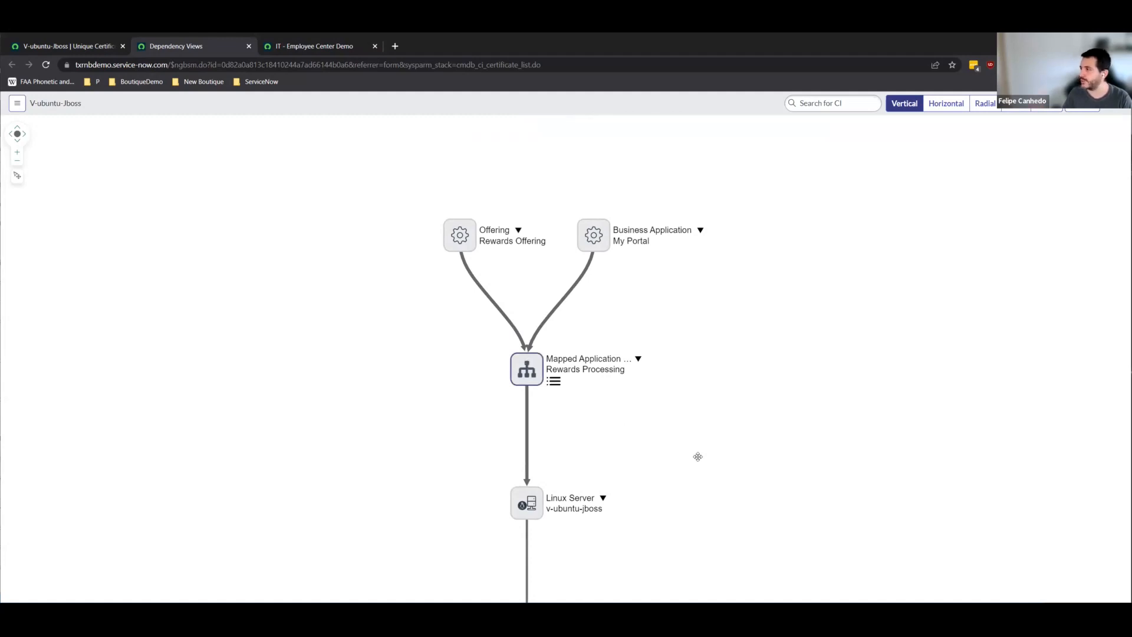
drag(784, 458, 740, 365)
- View the dependency map of the Rewards Processing mapped application service and examine the nodes around it
click(482, 276)
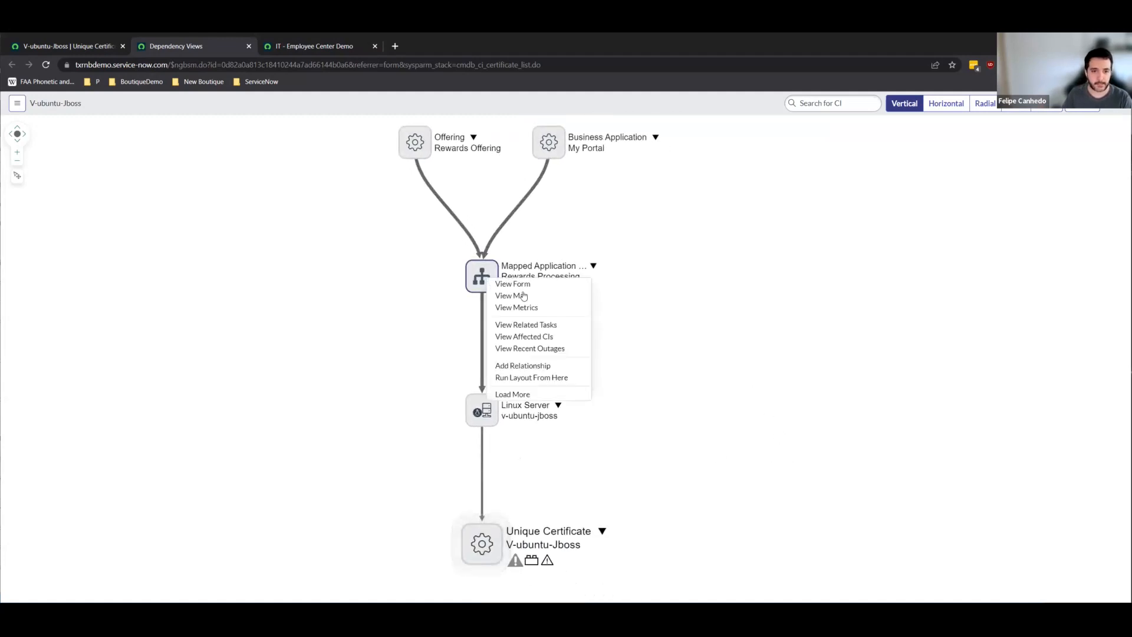
click(523, 296)
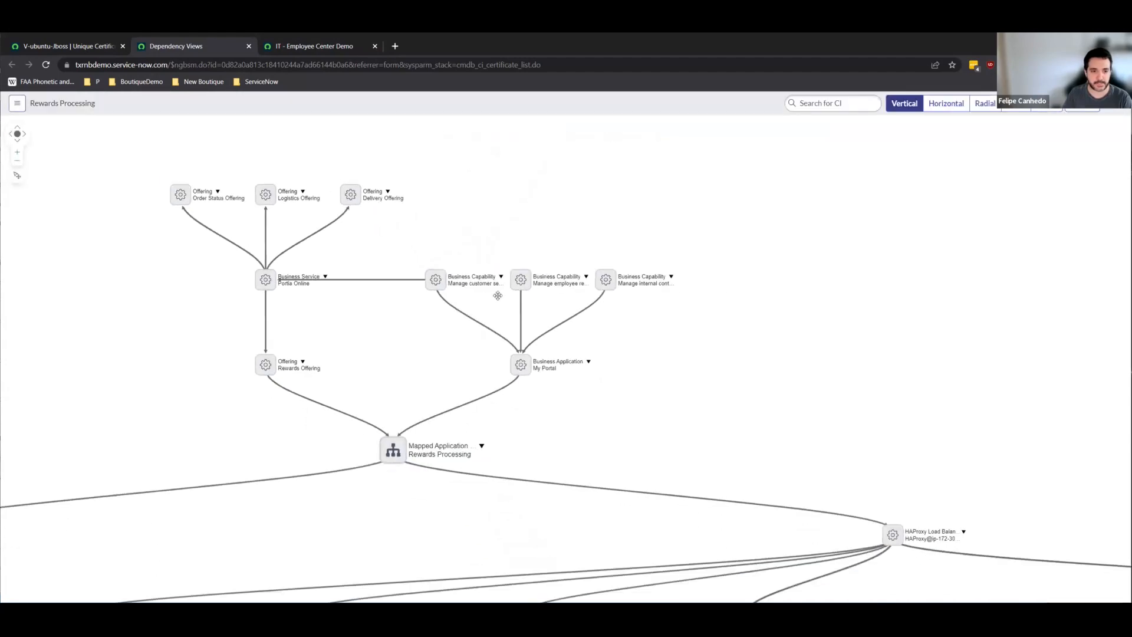
scroll(496, 298, down, 6)
drag(490, 316, 776, 261)
scroll(616, 305, up, 4)
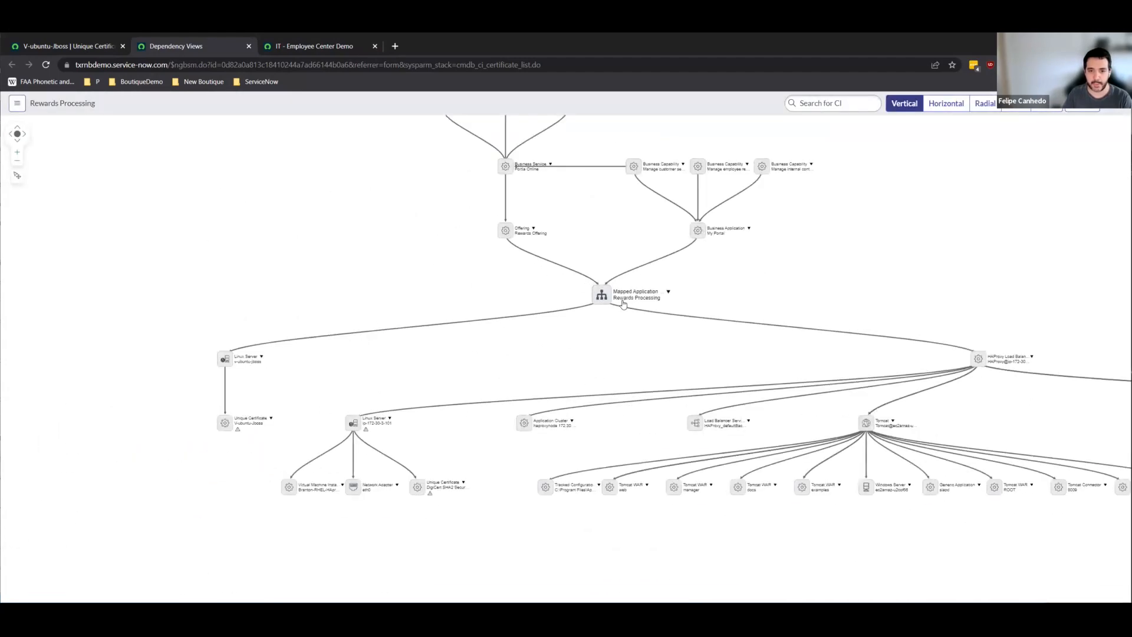
scroll(624, 304, up, 3)
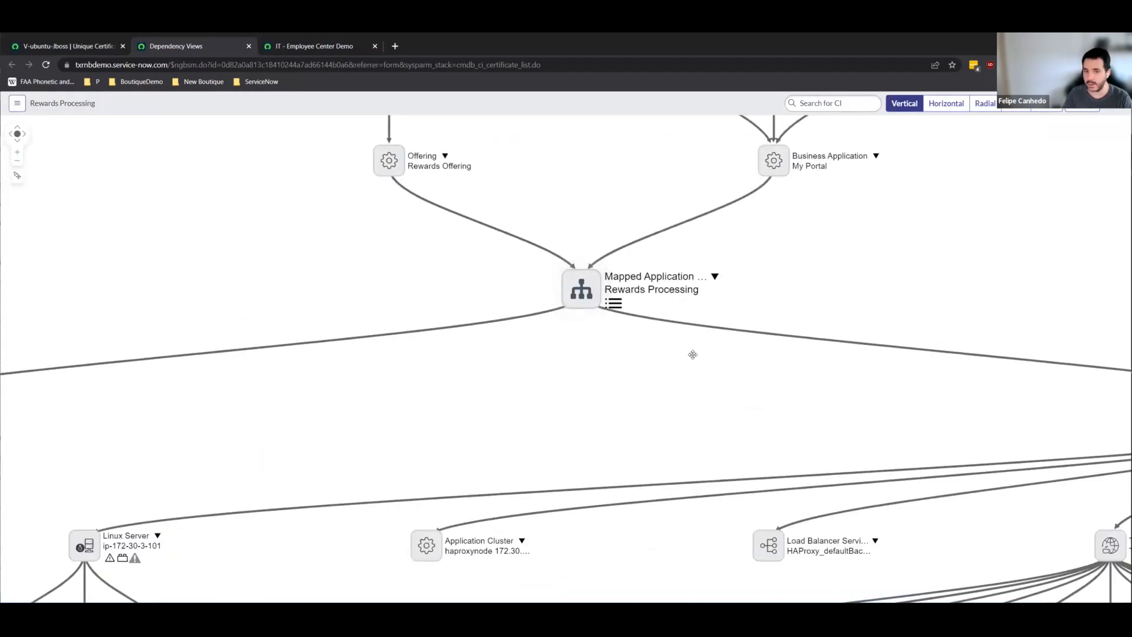
- Inspect the V-ubuntu-Jboss certificate's alert indicators on the map and trace its link to Rewards Processing
drag(192, 358, 582, 248)
click(213, 318)
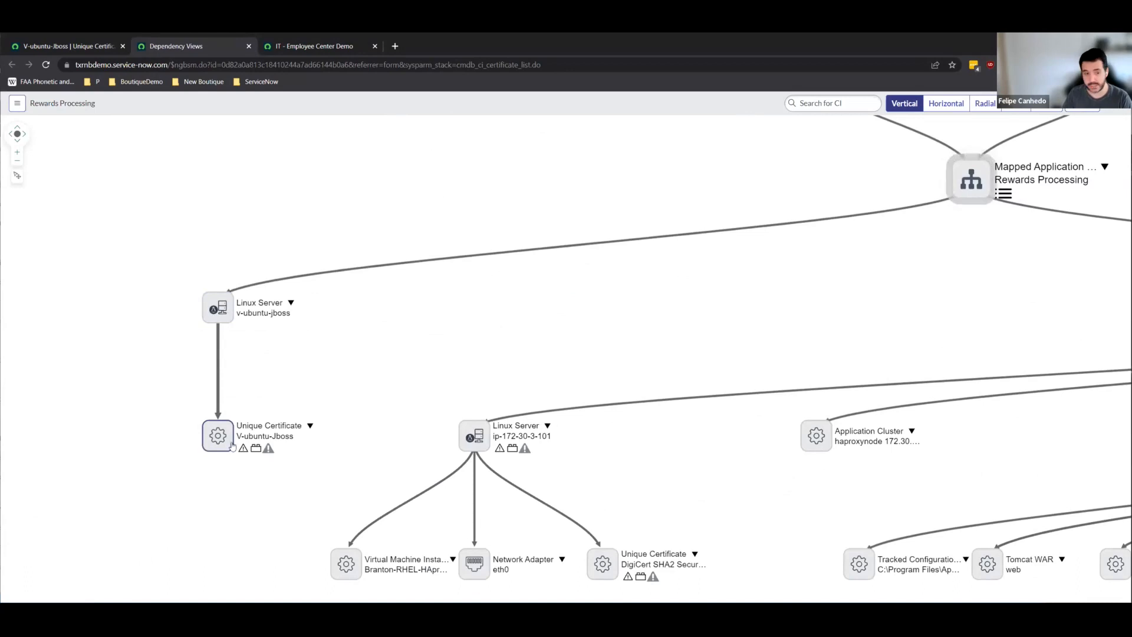
mouse_move(268, 450)
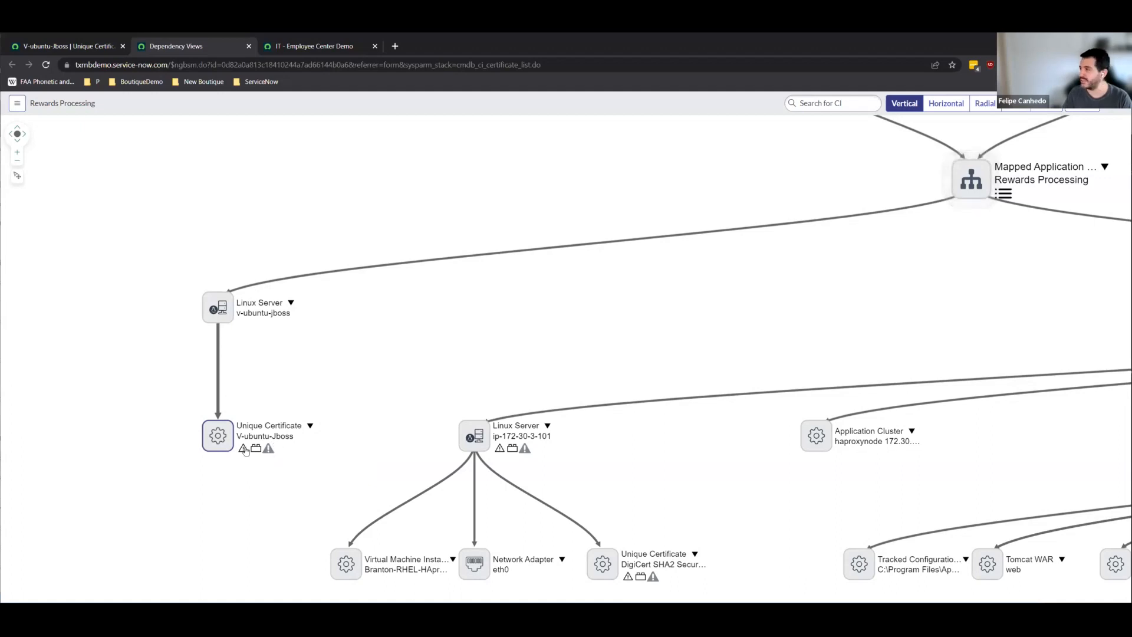
drag(953, 201, 742, 331)
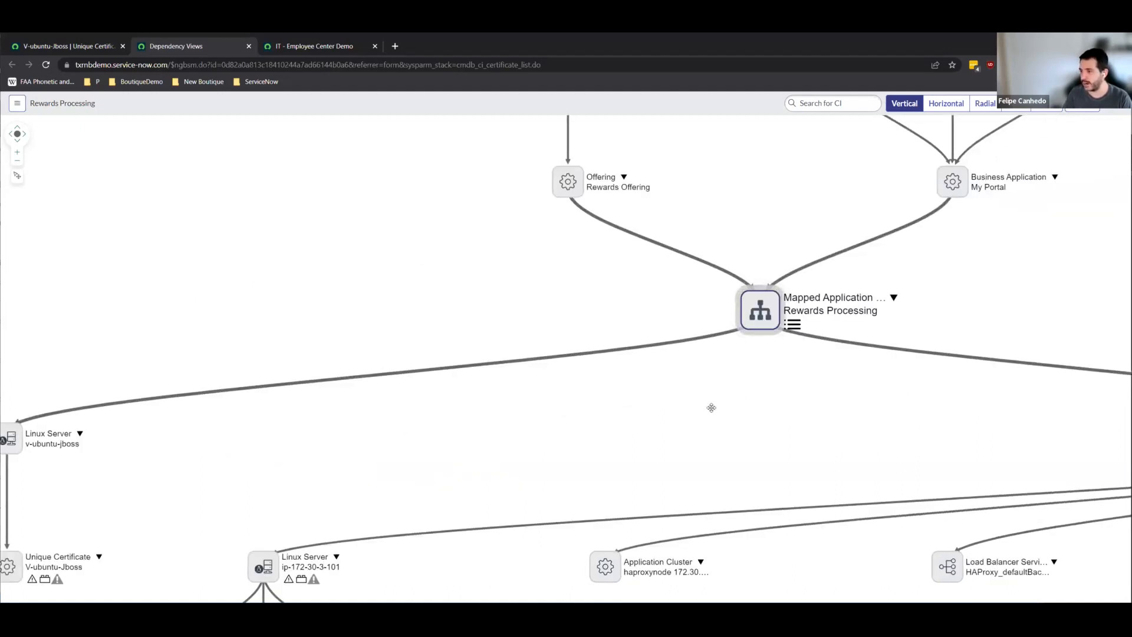
drag(571, 422, 797, 327)
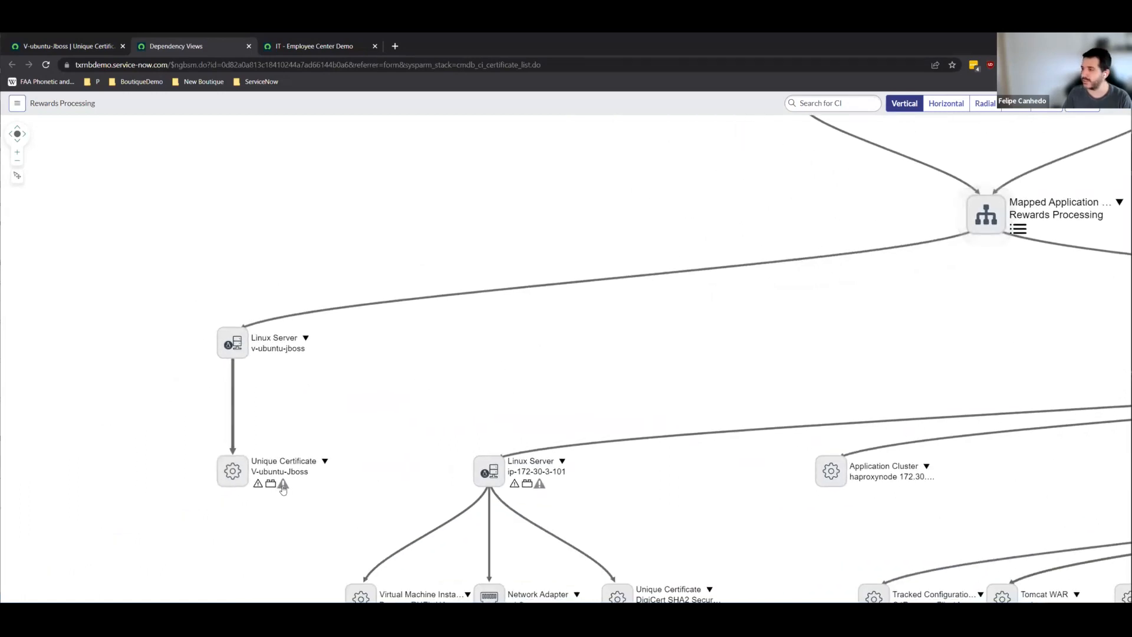
- Examine the HAProxy and Tomcat branches of the map, and check the active alerts on the DigiCert SHA2 certificate
scroll(569, 238, down, 3)
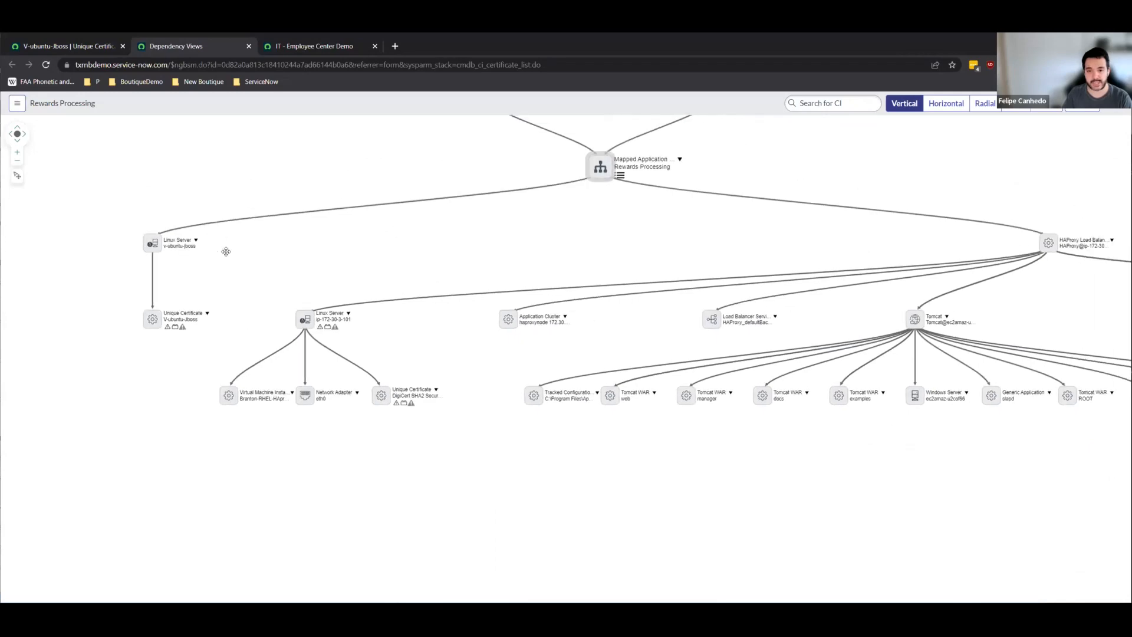
drag(977, 254, 498, 352)
drag(978, 393, 648, 341)
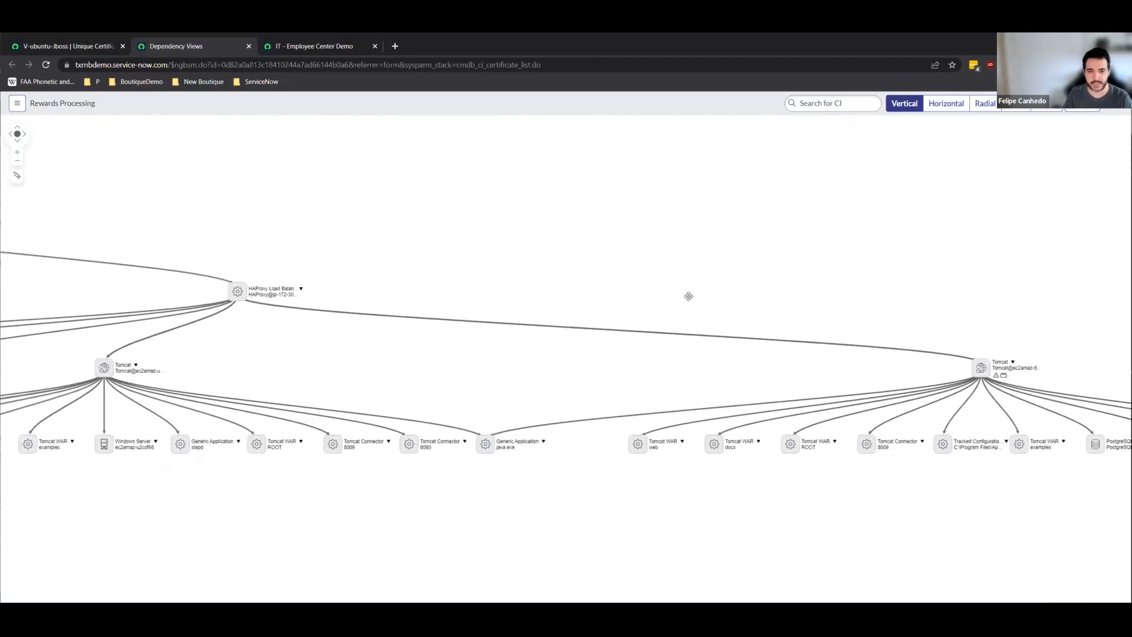
drag(195, 319, 703, 268)
drag(248, 331, 812, 293)
scroll(500, 310, up, 4)
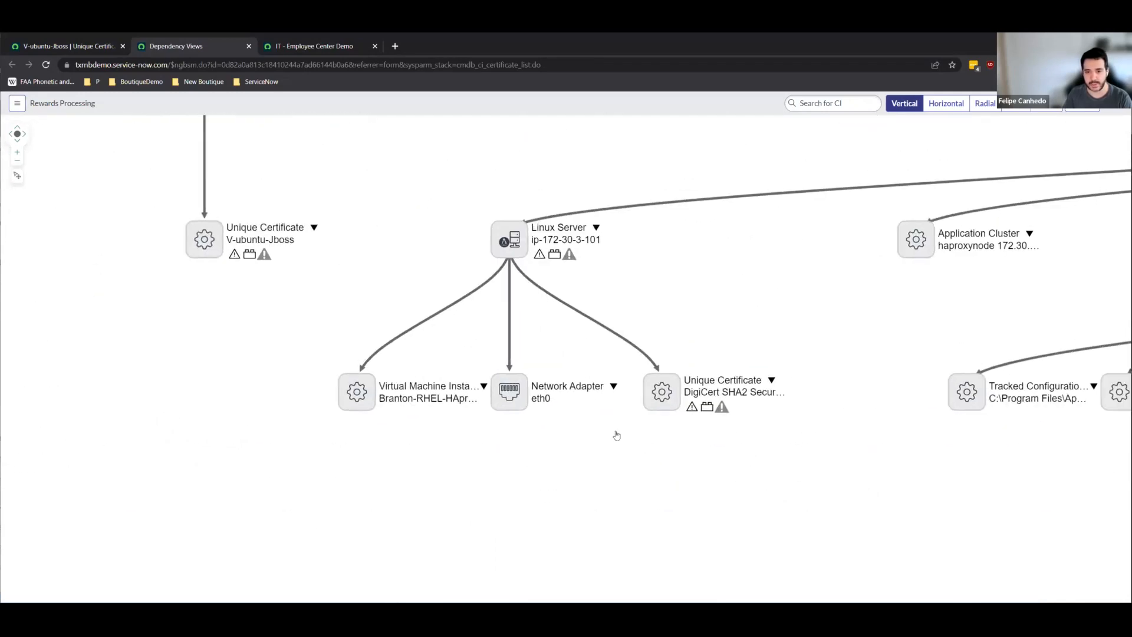
drag(617, 435, 565, 465)
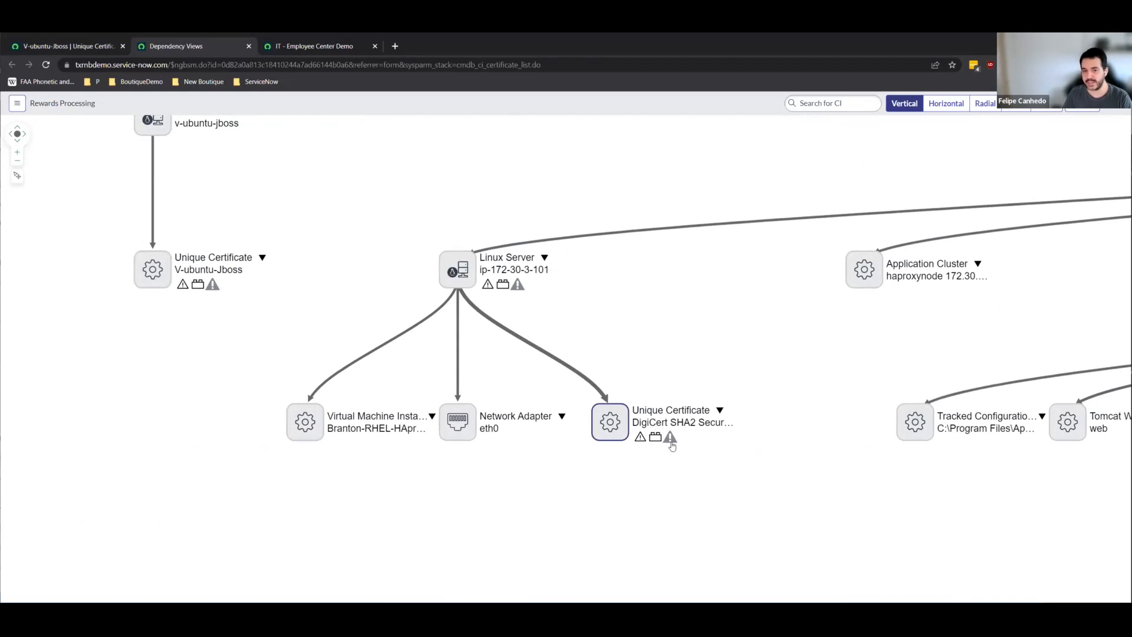
mouse_move(672, 446)
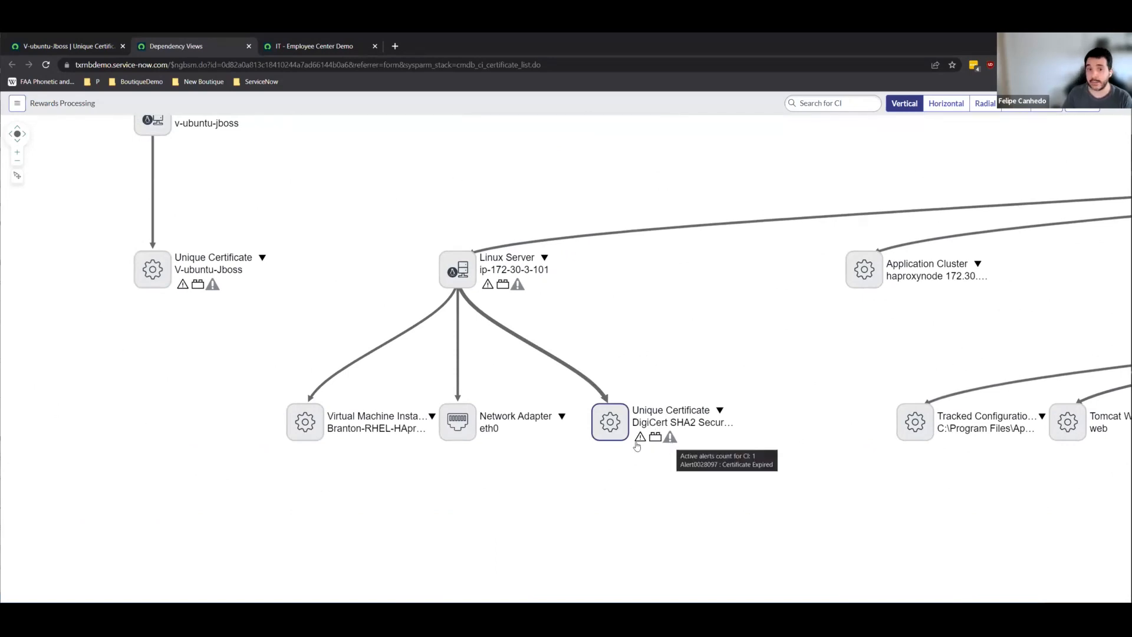
scroll(677, 309, down, 3)
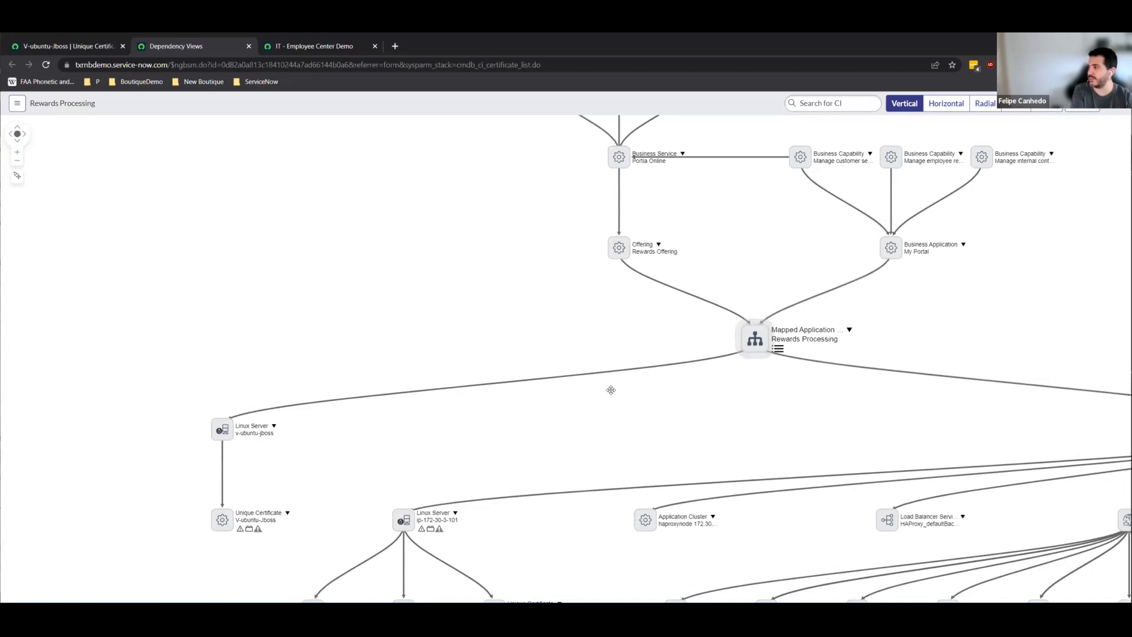
drag(550, 291, 601, 175)
- Leave the dependency map and the certificate record, and return to the Certificate Management Dashboard
click(79, 47)
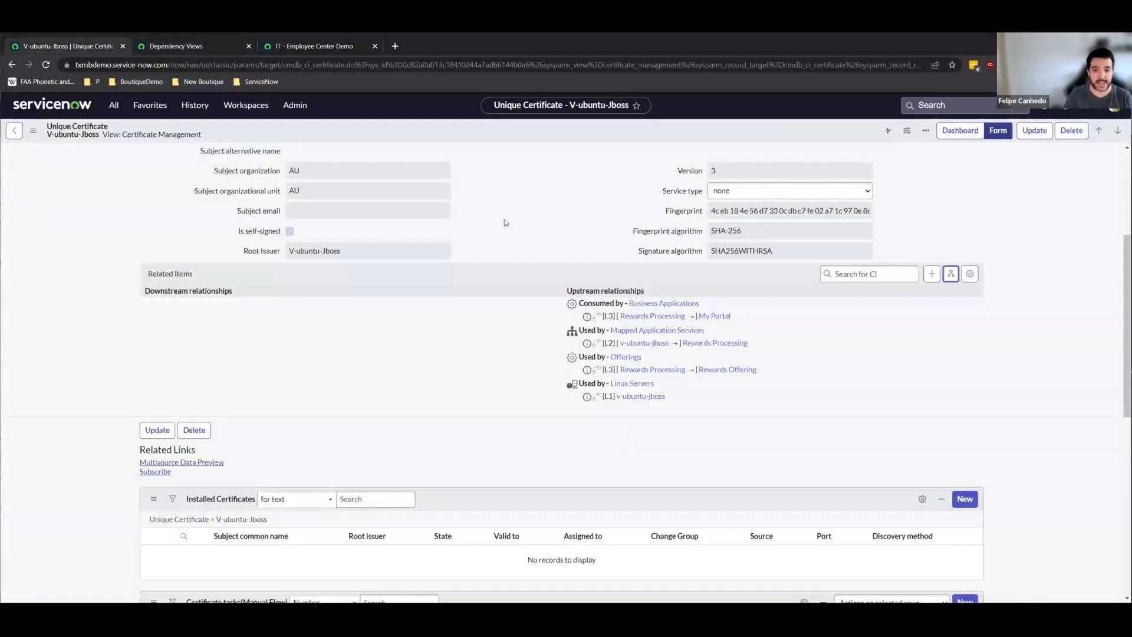
scroll(487, 196, up, 4)
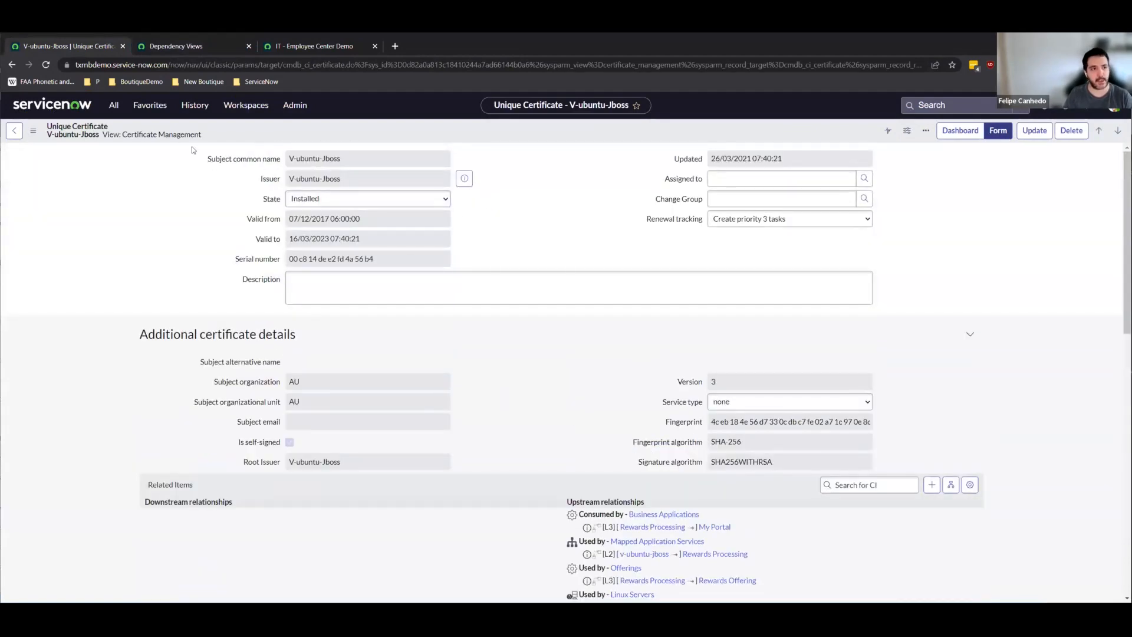
click(16, 132)
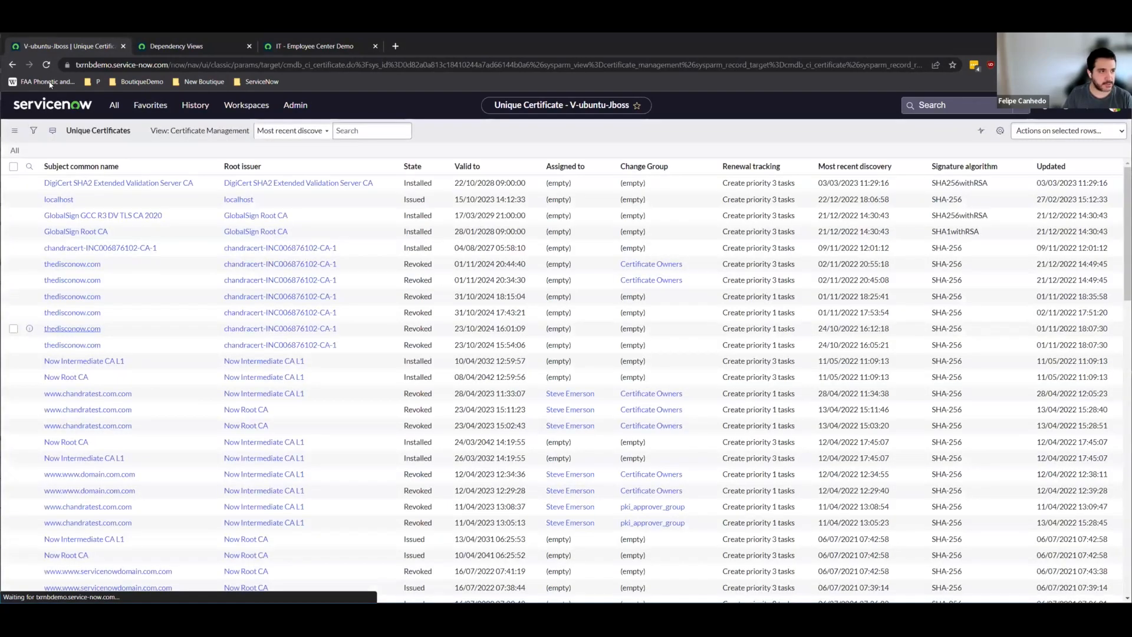
click(150, 106)
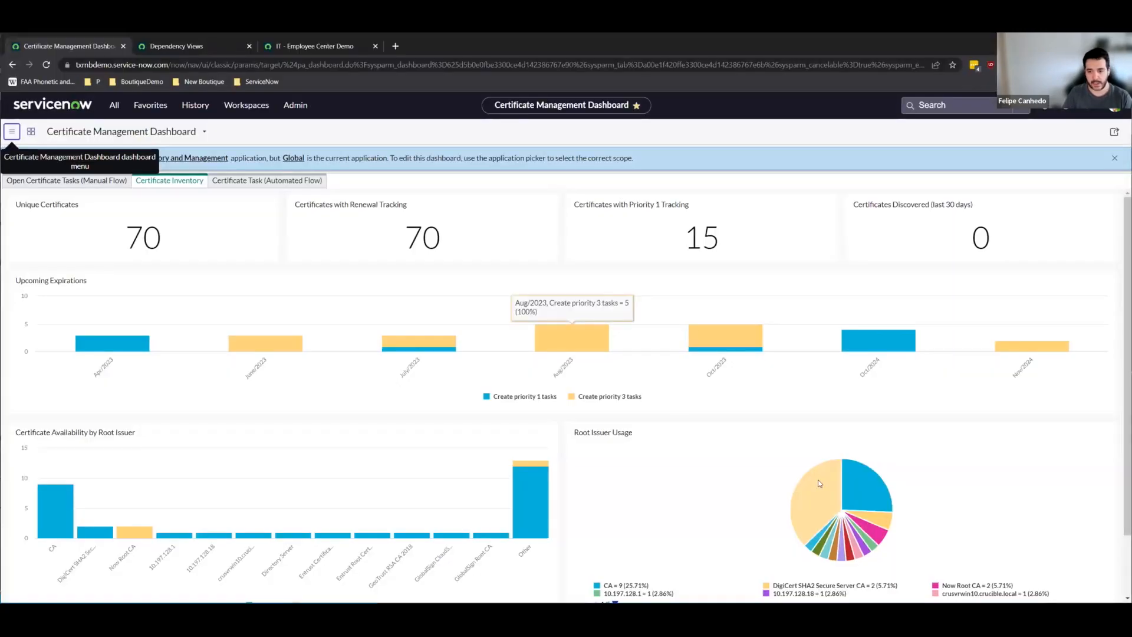
- Check the Root Issuer Usage chart and the August and July 2023 bars of the Upcoming Expirations chart
mouse_move(820, 480)
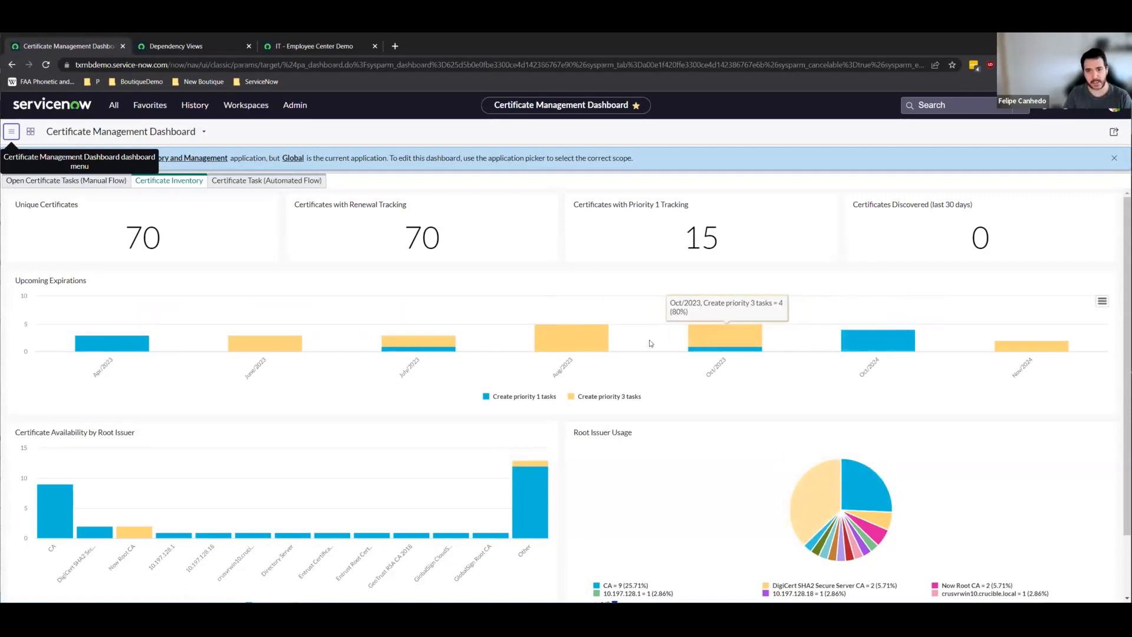
mouse_move(584, 342)
mouse_move(427, 341)
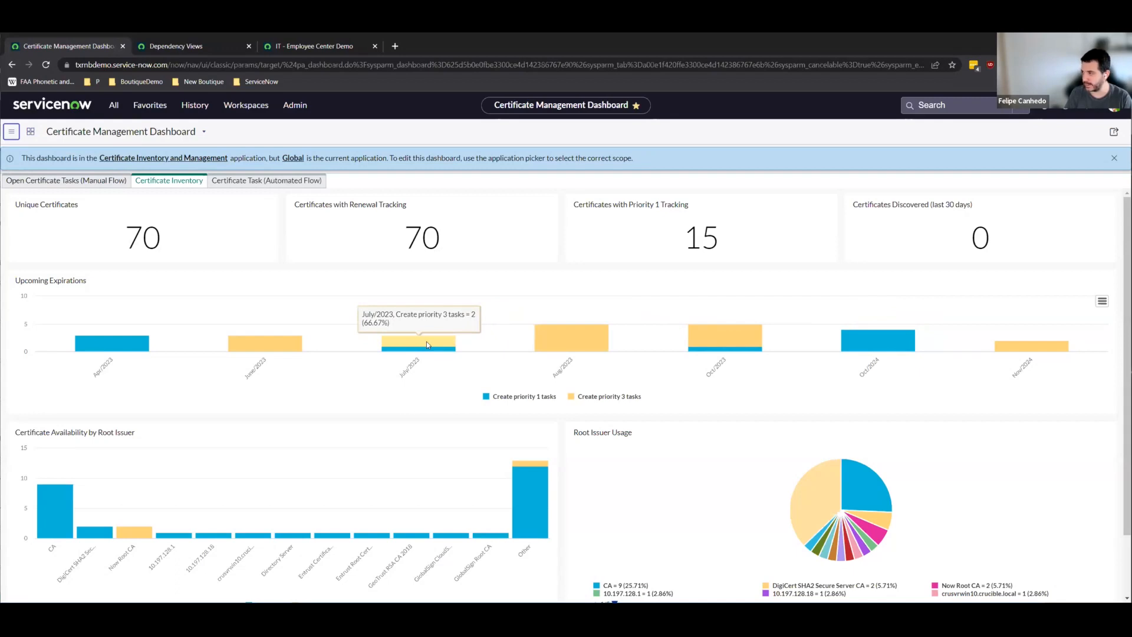
- Open the Discovery Properties and review the Certificate Management settings for expired-certificate incidents and the renewal task lead time in days
click(150, 105)
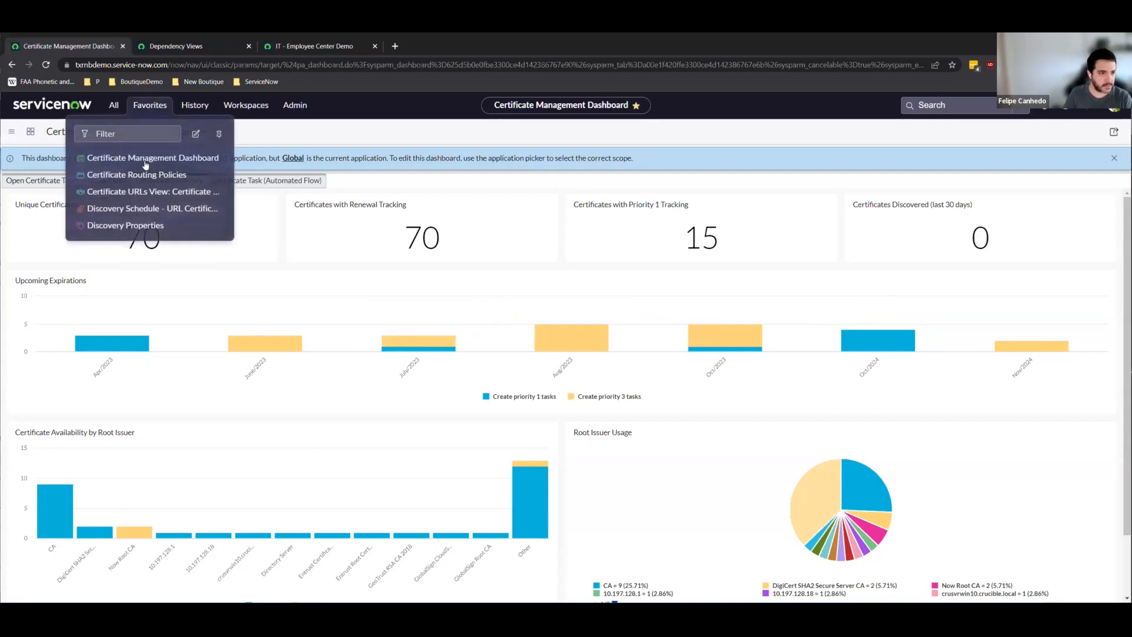
click(125, 226)
scroll(227, 299, down, 5)
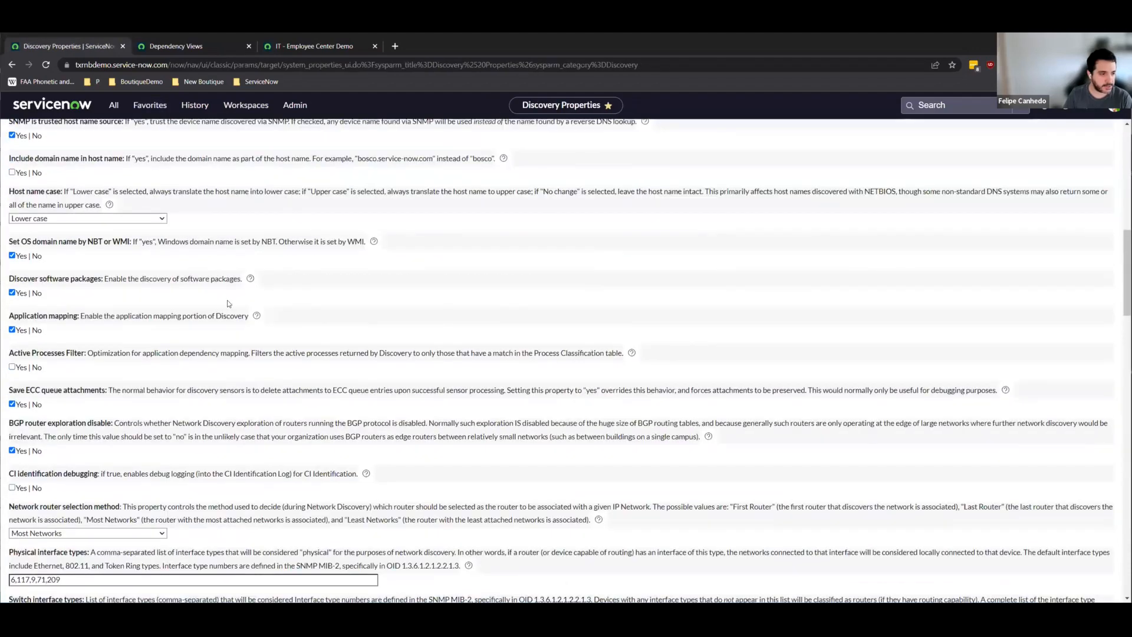
scroll(229, 304, down, 15)
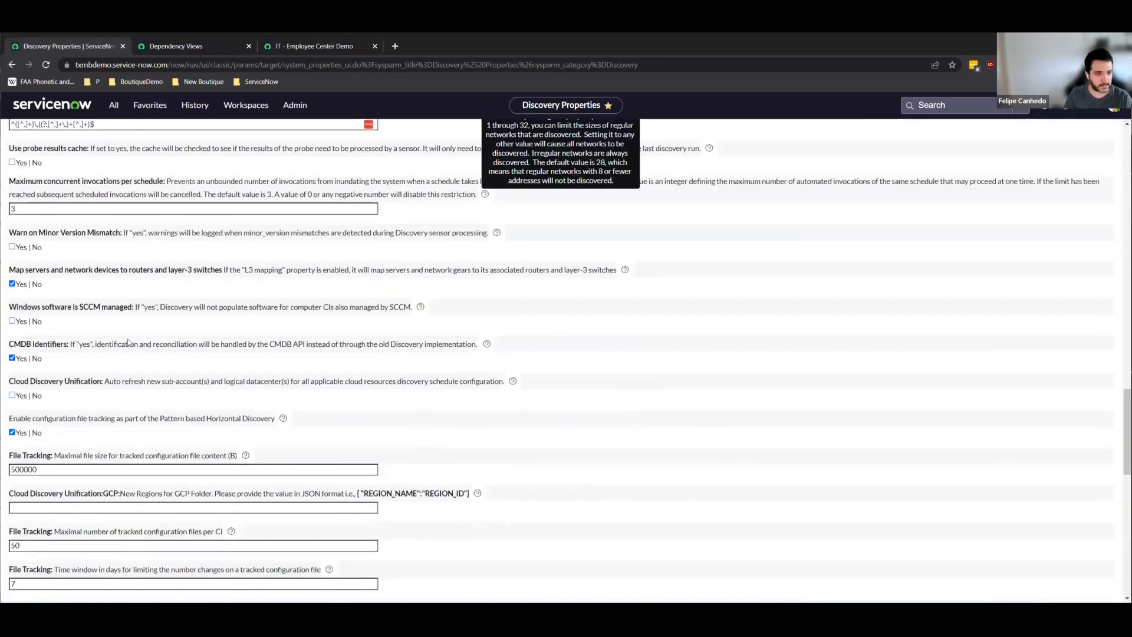
scroll(128, 343, down, 12)
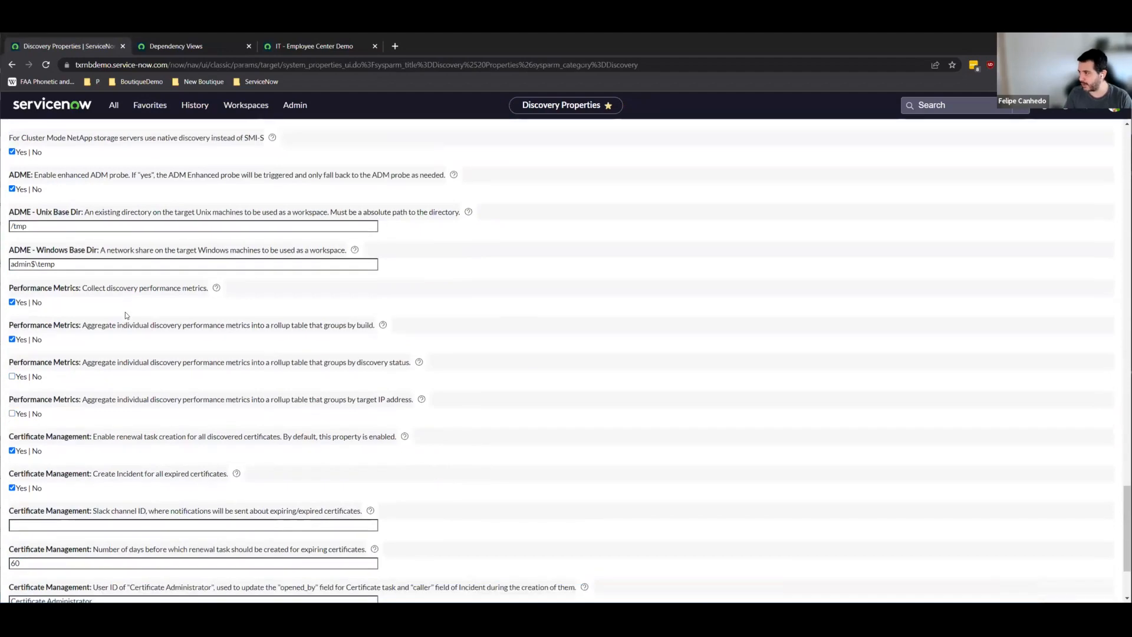
scroll(125, 316, down, 3)
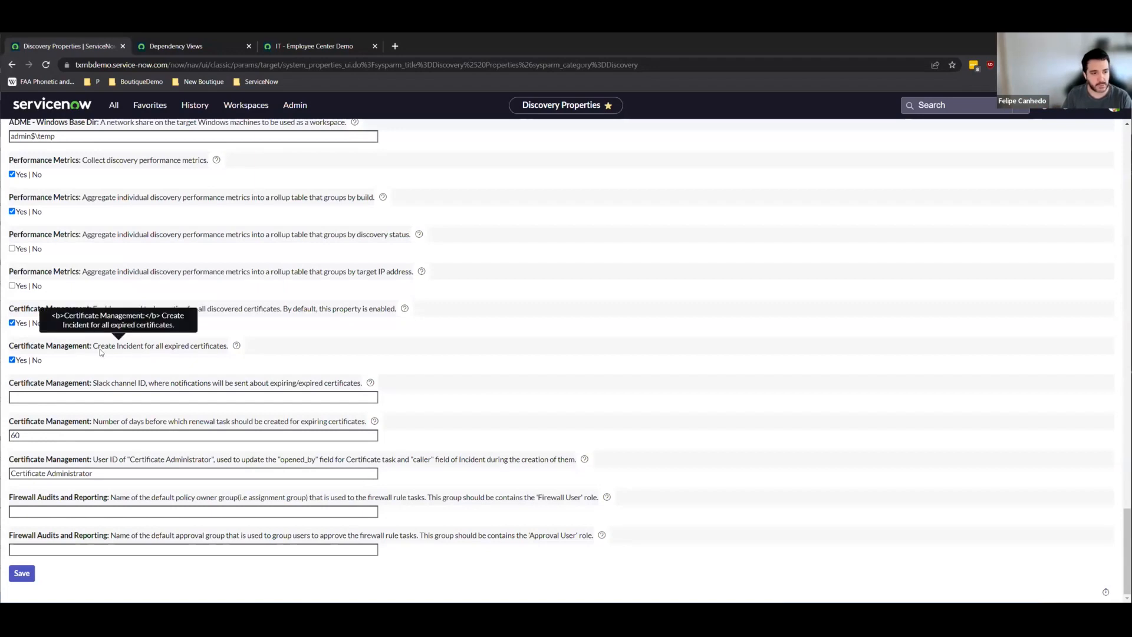
drag(98, 348, 224, 349)
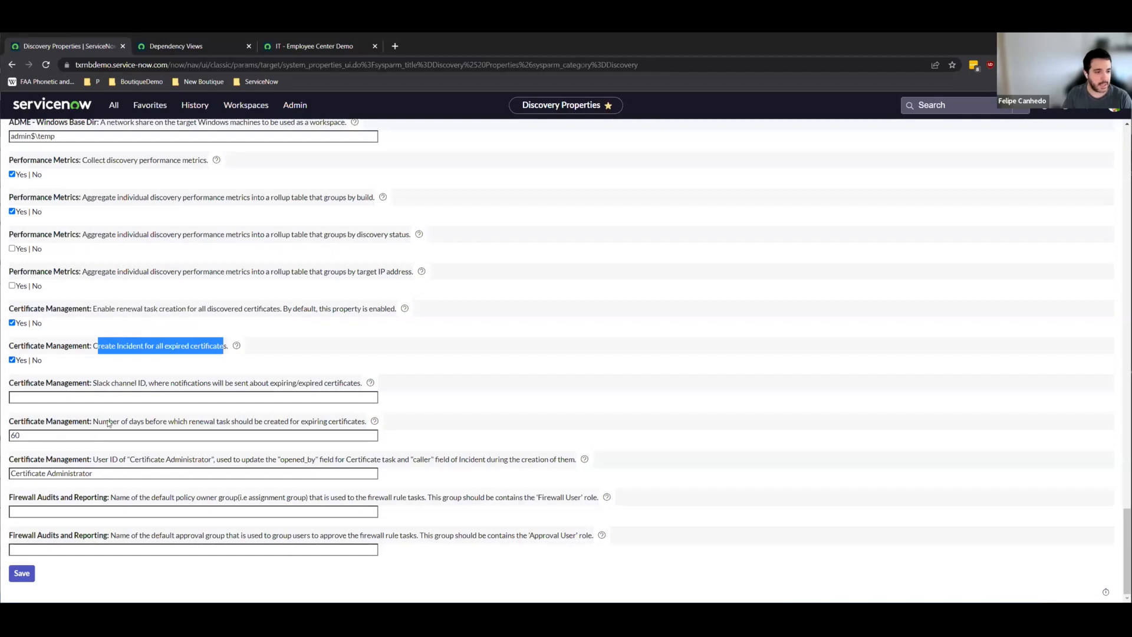
drag(26, 436, 14, 439)
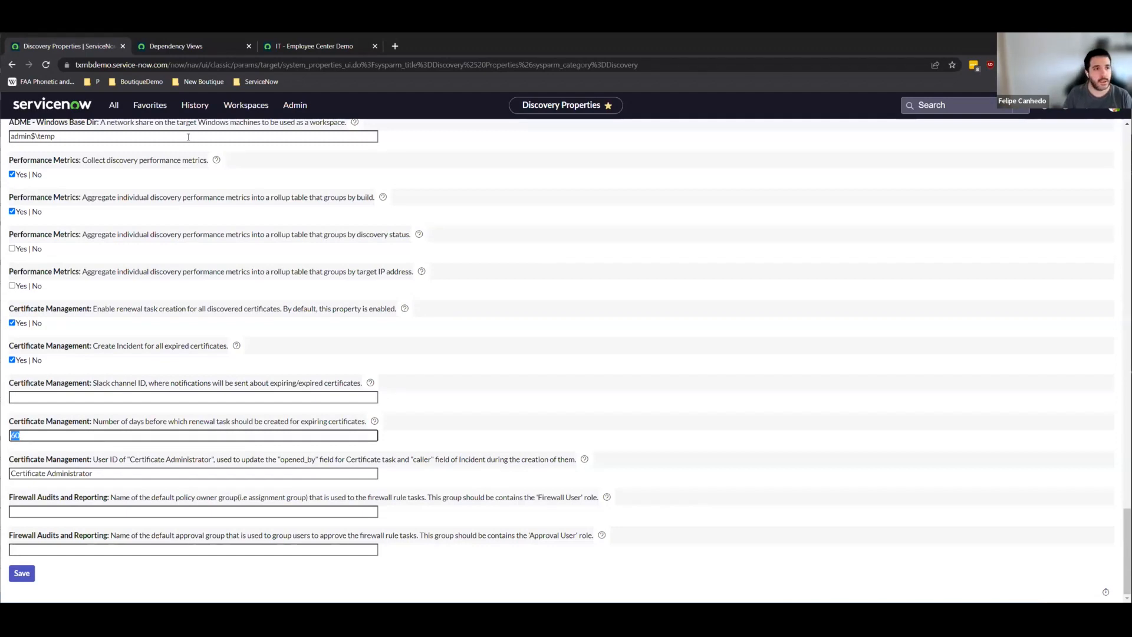
click(158, 105)
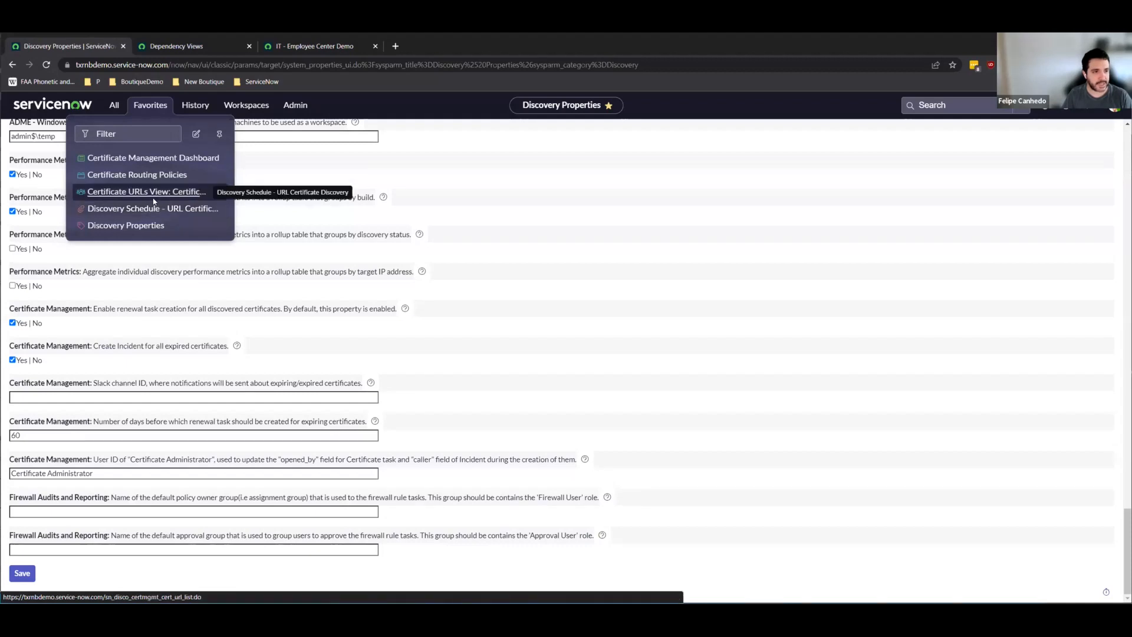
click(153, 199)
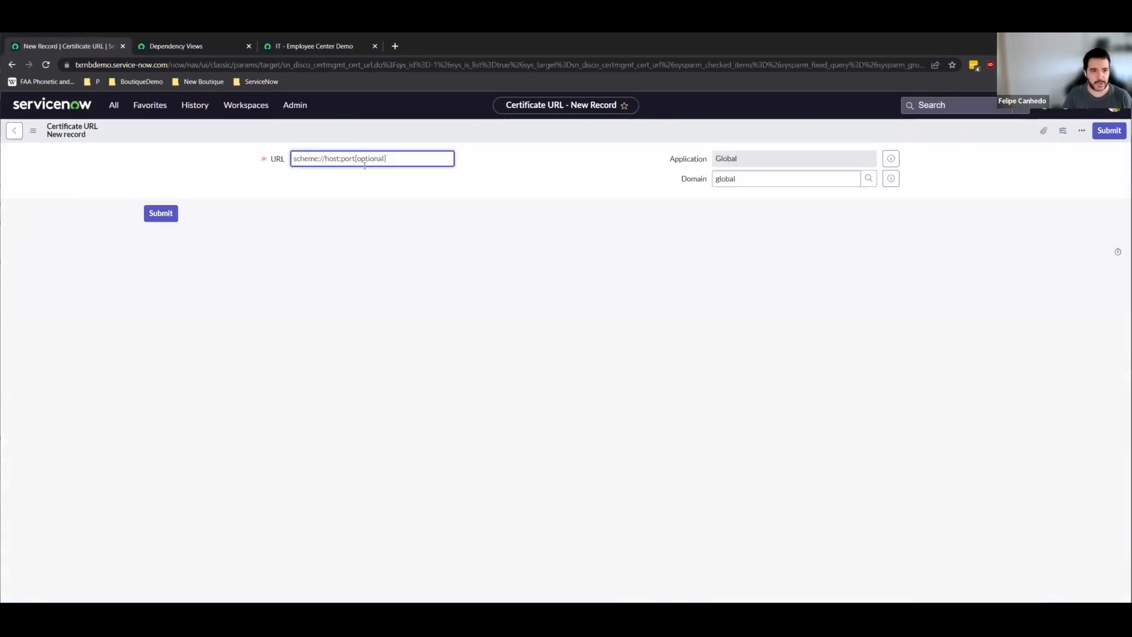
text(https)
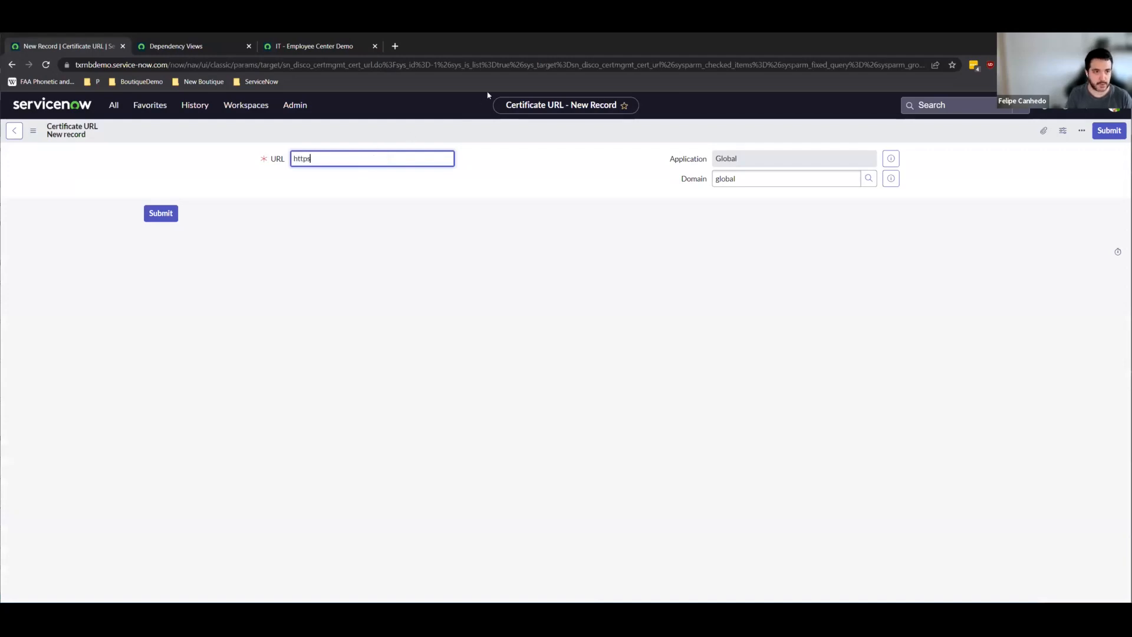
text(://www)
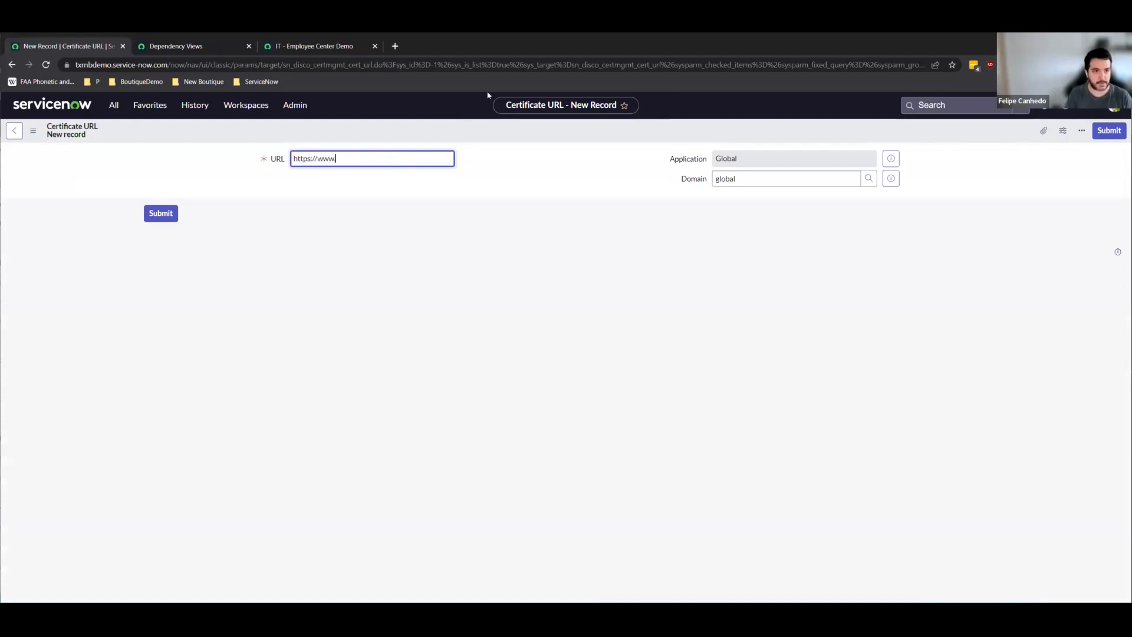
text(.google.com.br)
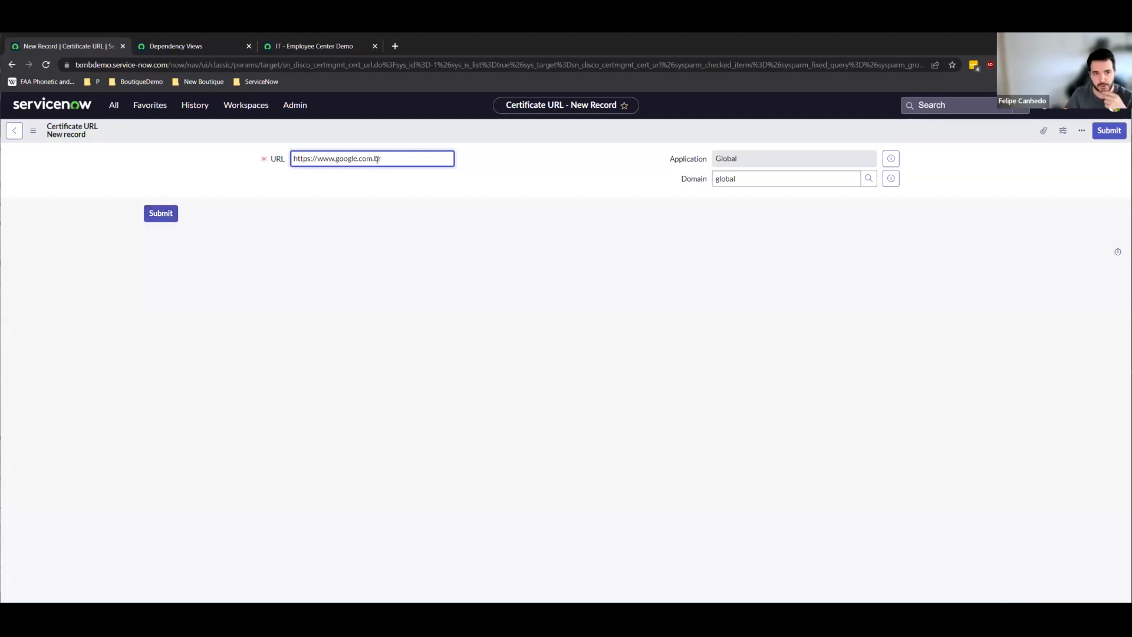
drag(377, 159, 279, 152)
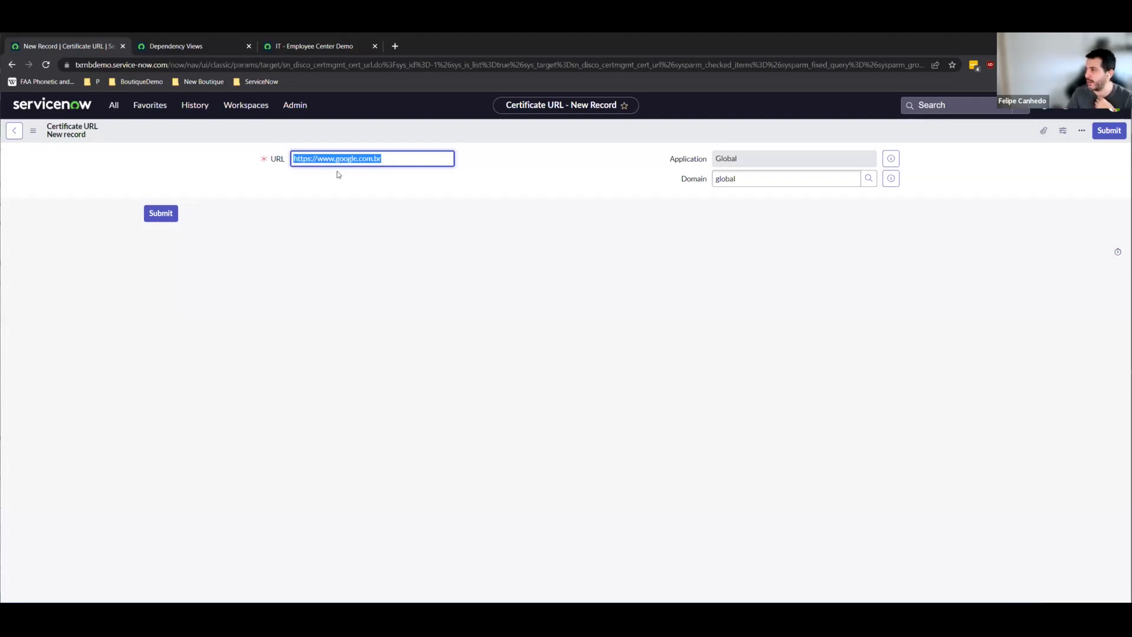
click(168, 217)
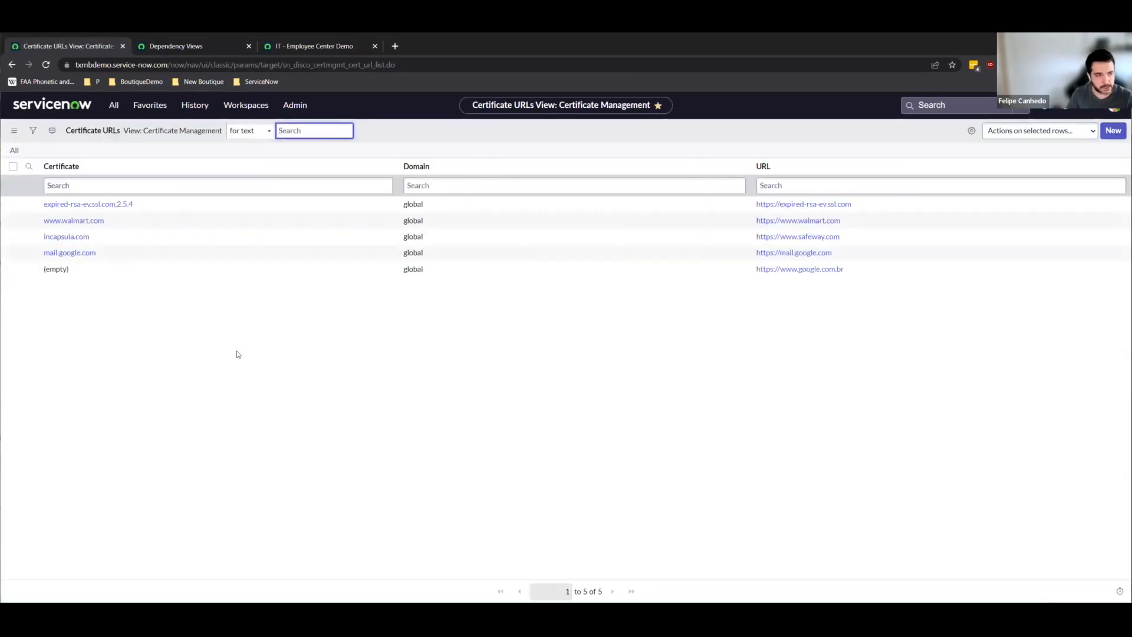
click(238, 339)
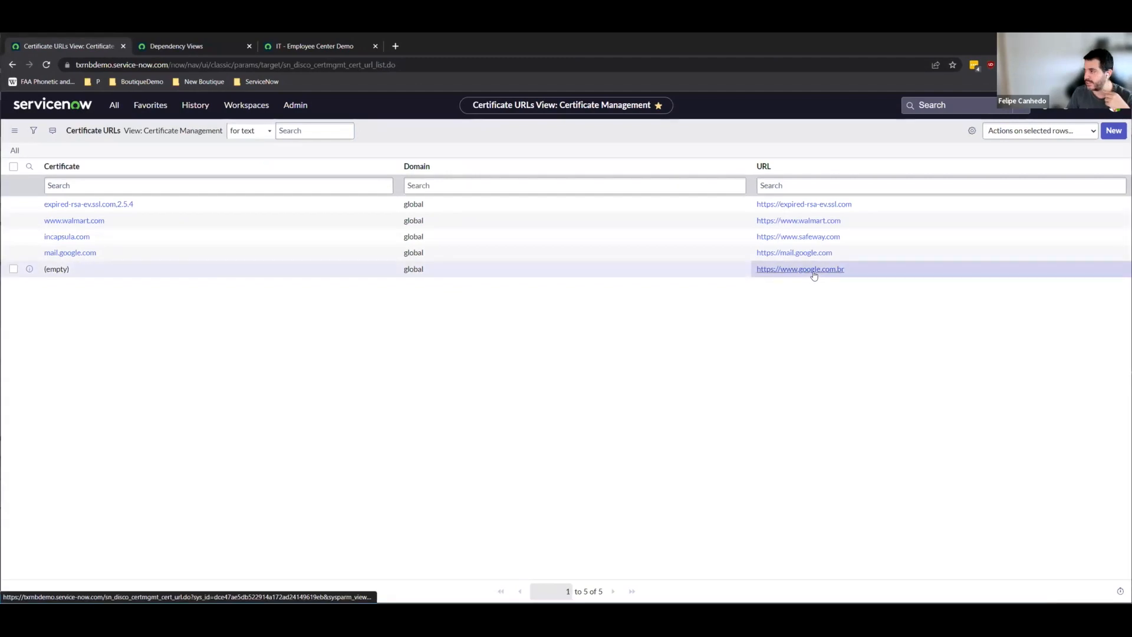
click(151, 107)
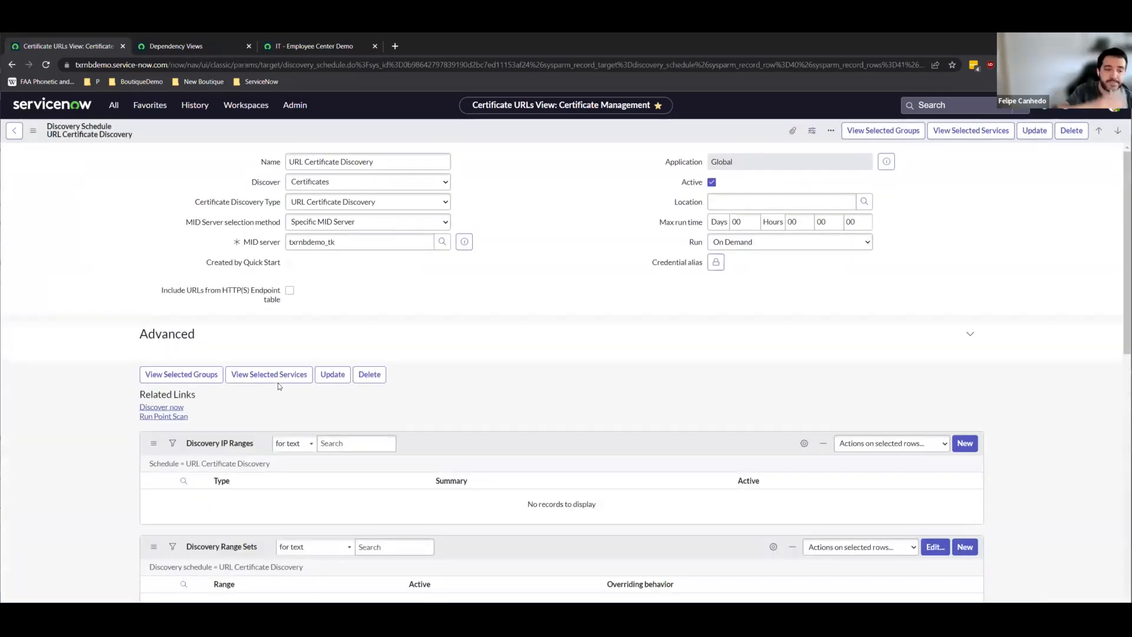
scroll(279, 384, down, 2)
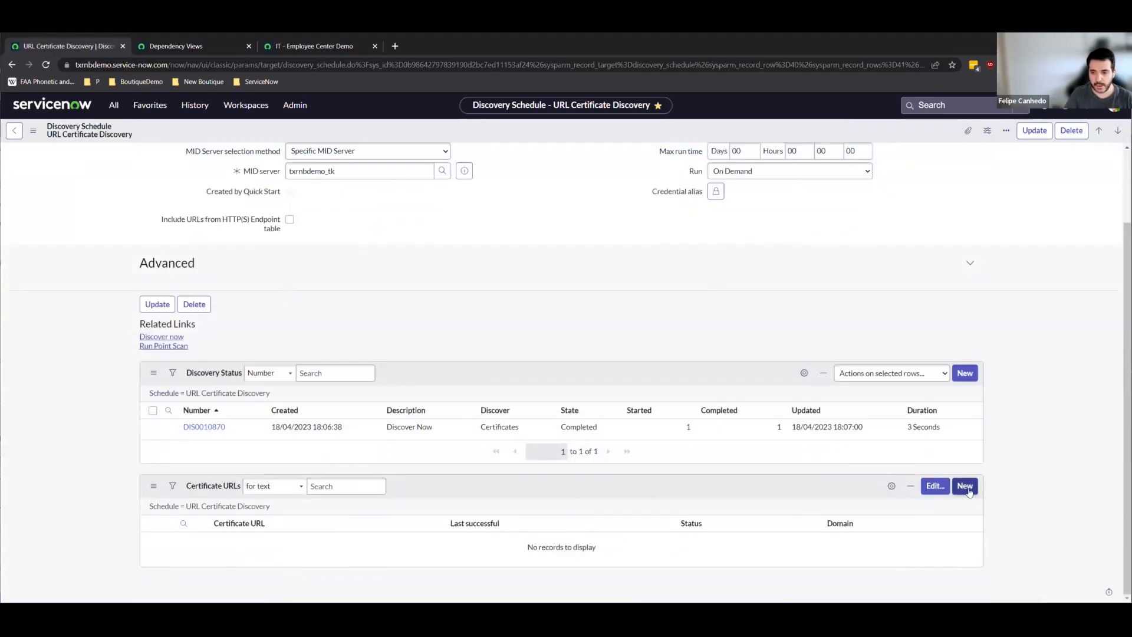
click(937, 487)
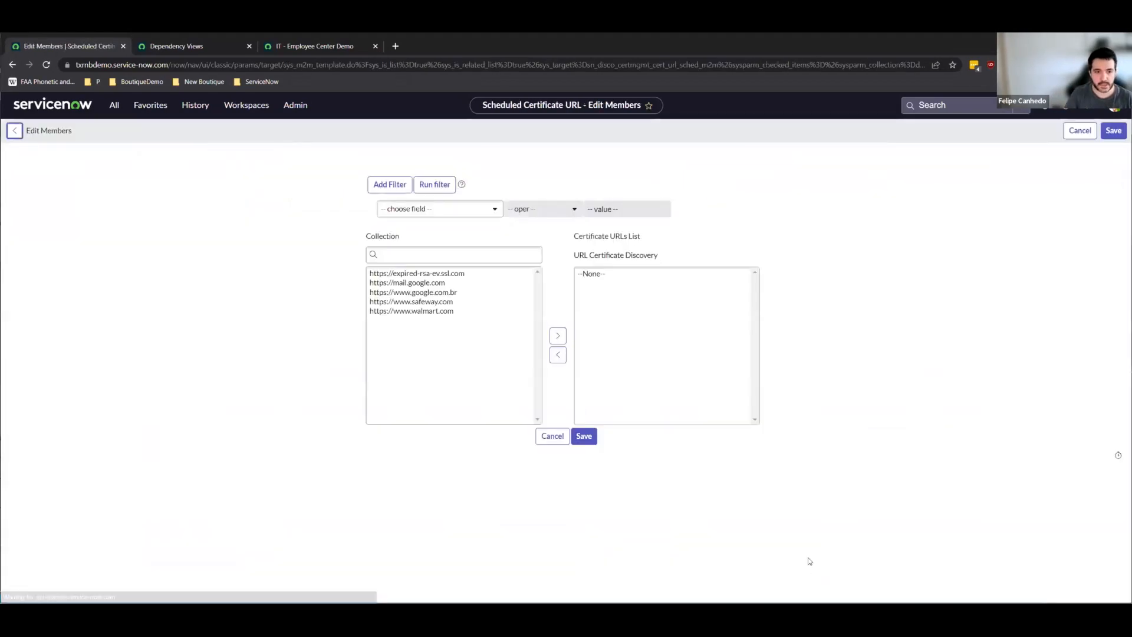
click(411, 292)
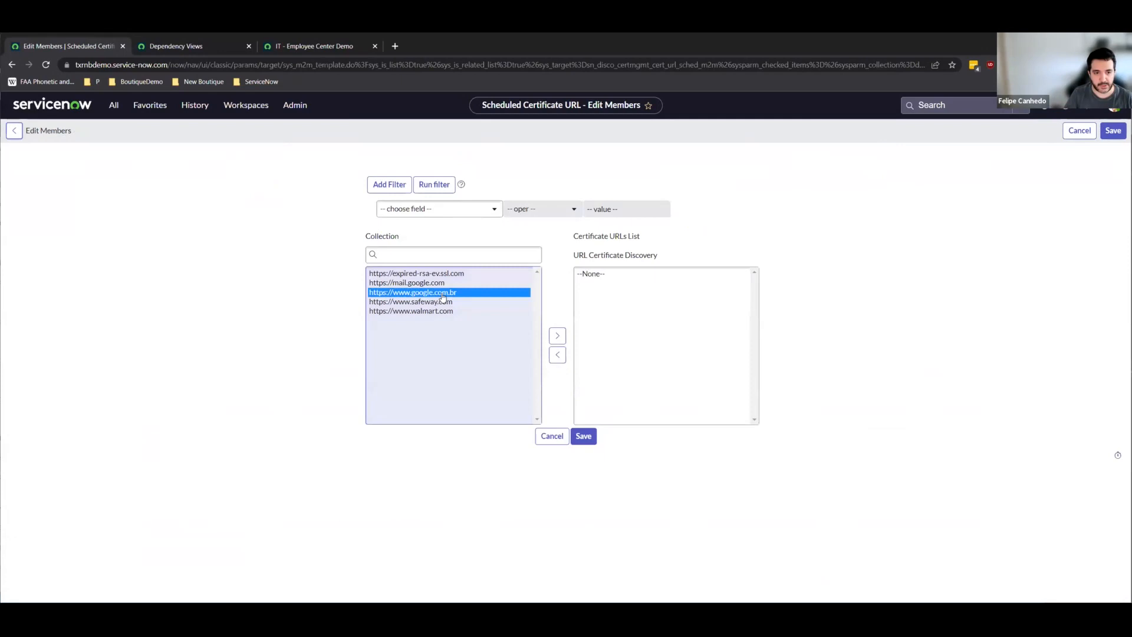
click(557, 336)
click(581, 438)
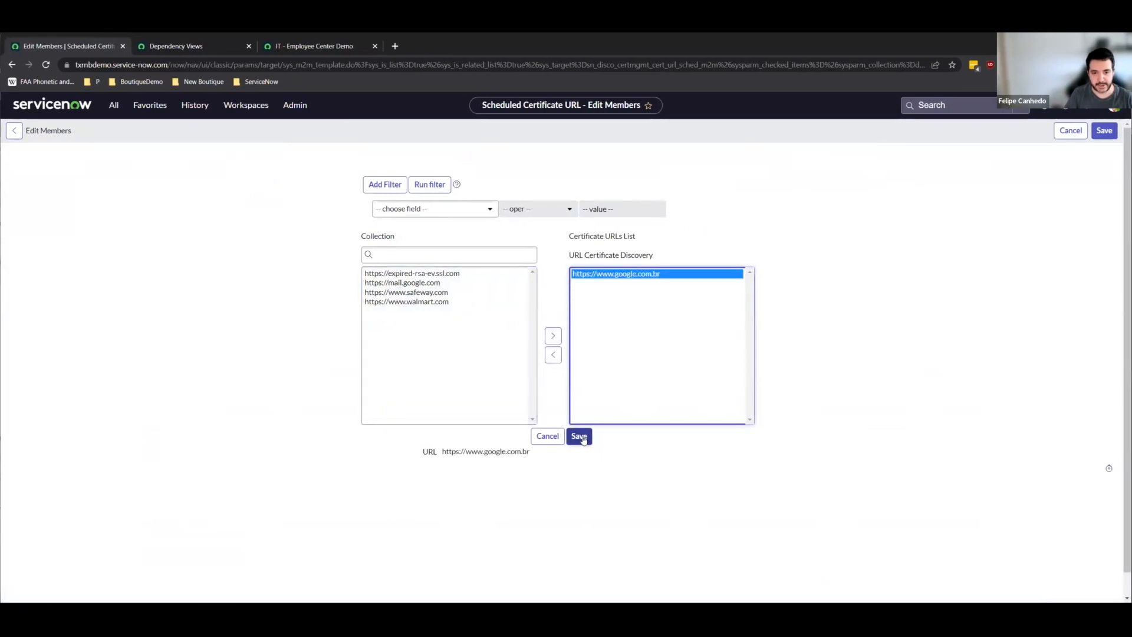
click(580, 437)
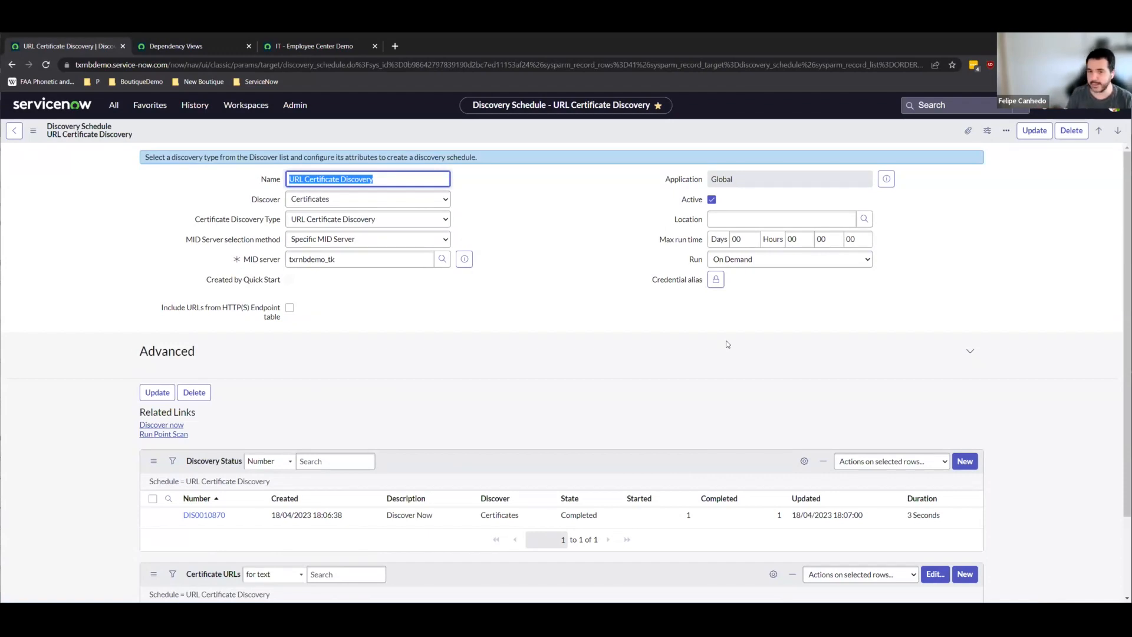
- Run the URL Certificate Discovery schedule immediately and refresh the Discovery Status list to check the run's state
scroll(600, 379, down, 2)
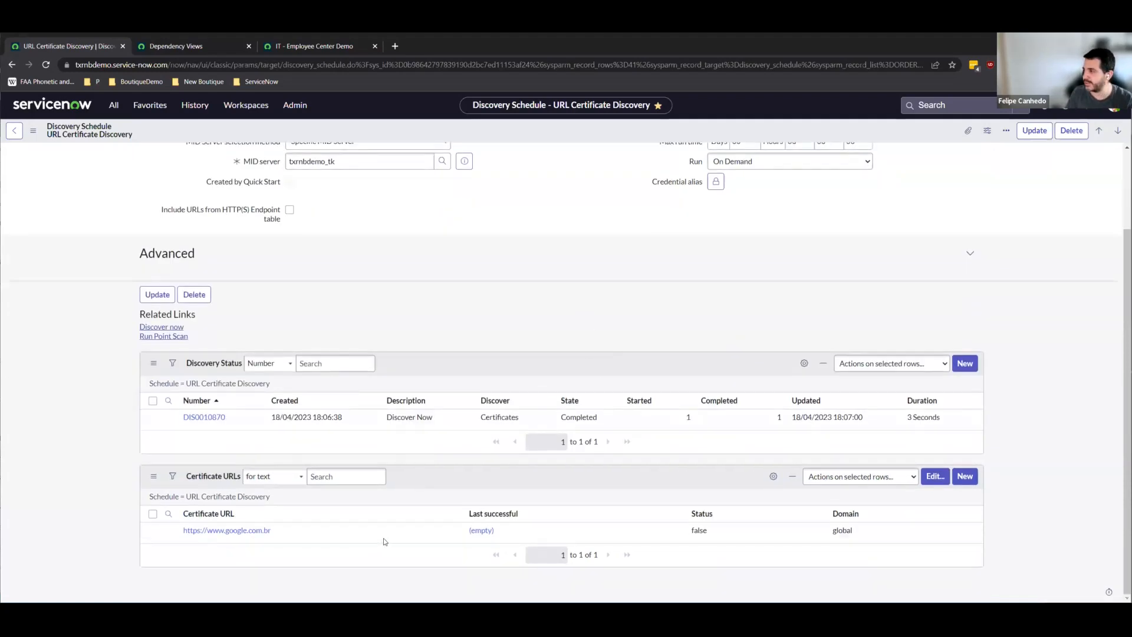
scroll(569, 307, up, 2)
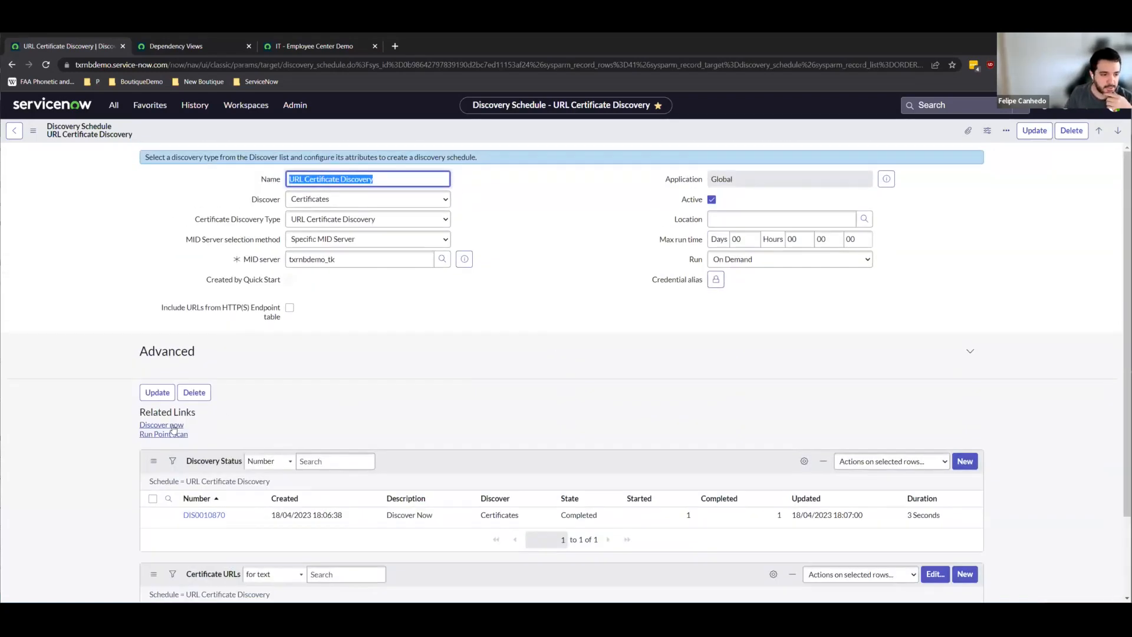
click(173, 426)
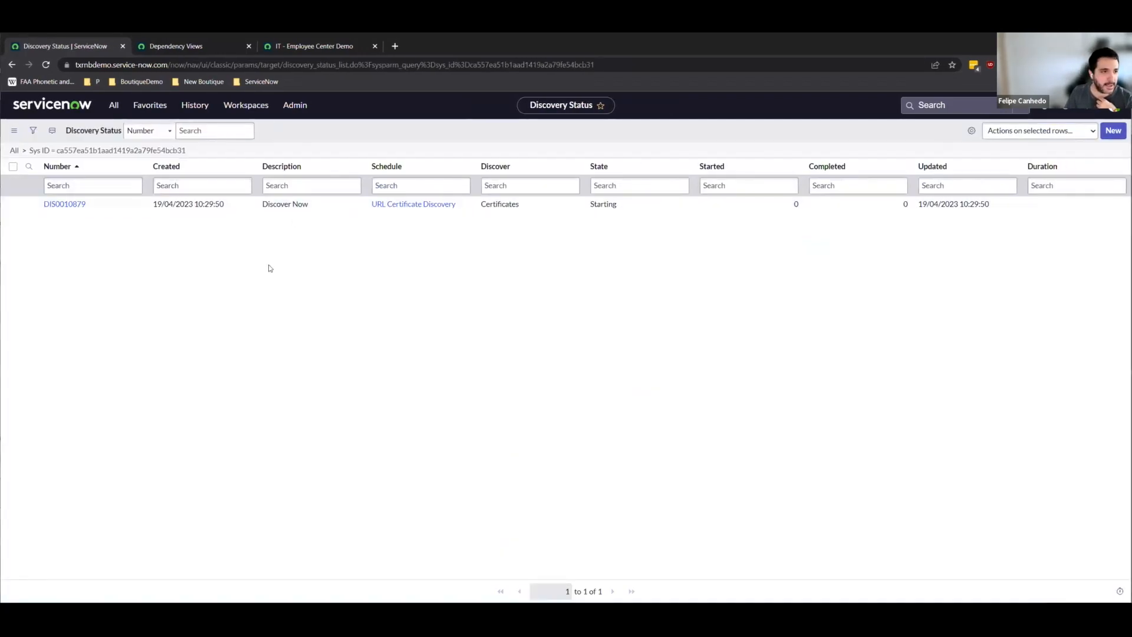
right_click(537, 134)
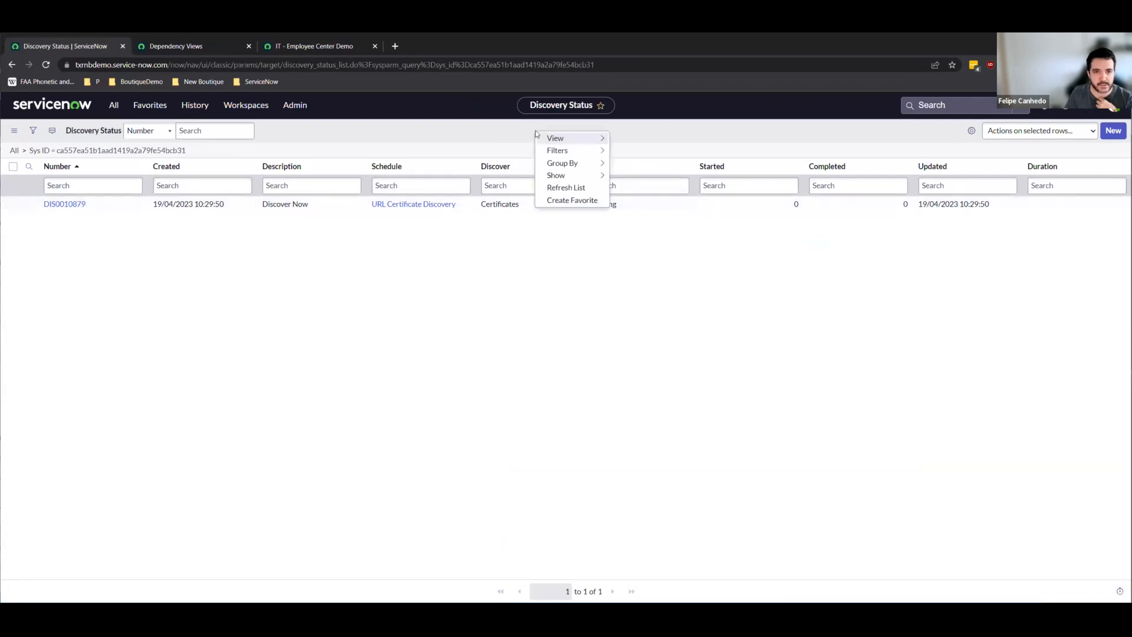
click(565, 188)
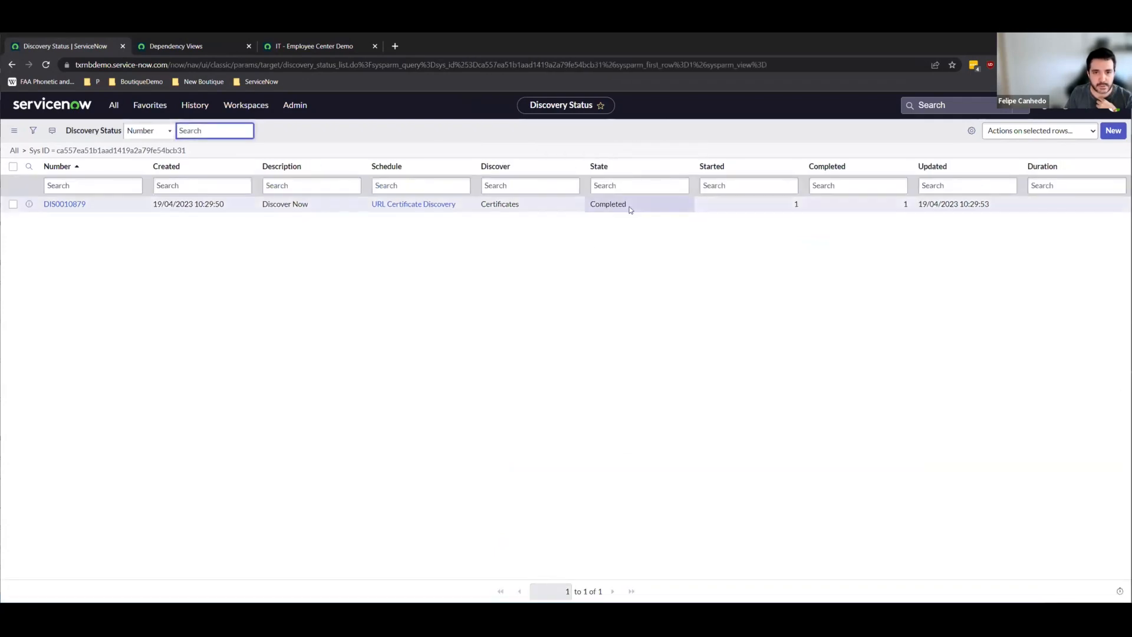
drag(630, 209, 587, 209)
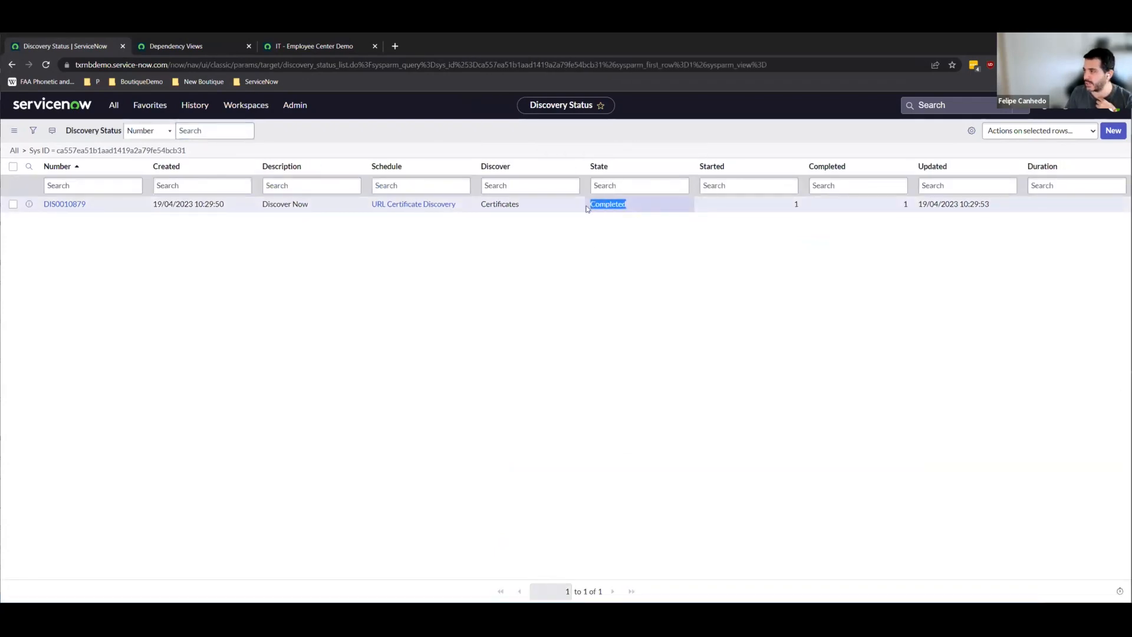
- Open the Unique Certificates list from the Certificate Management Dashboard and refresh it
click(152, 106)
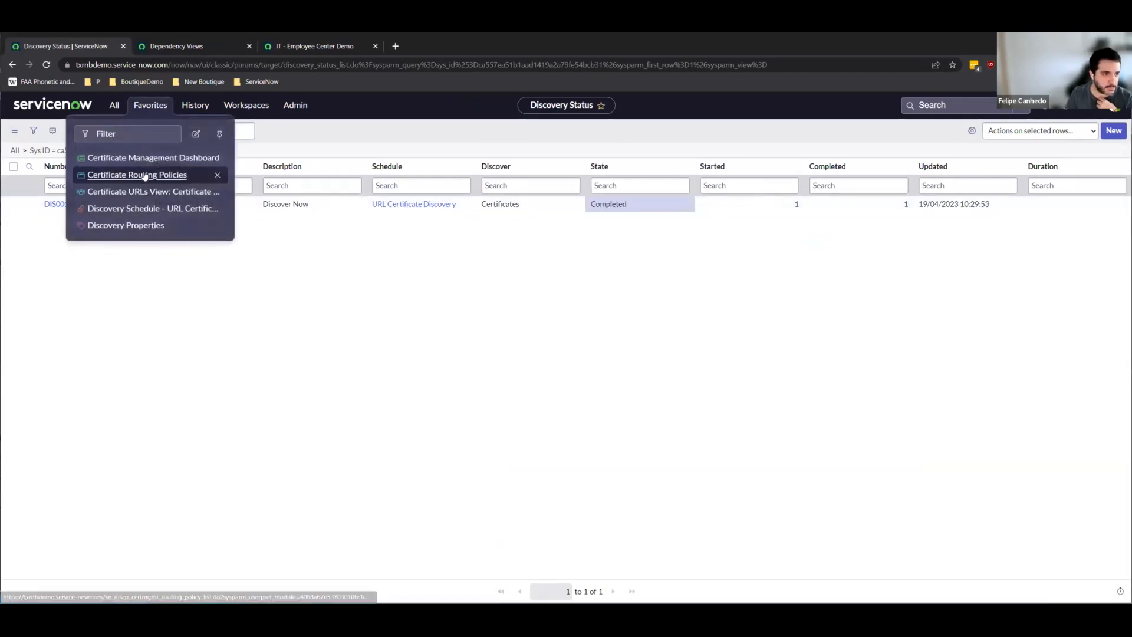
click(153, 159)
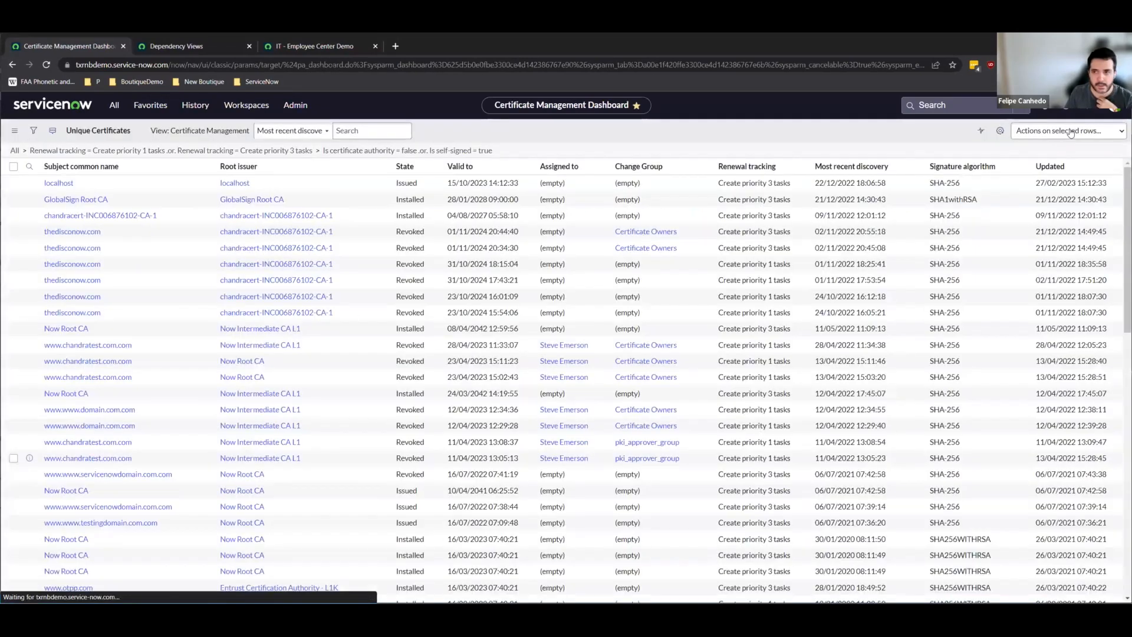
right_click(764, 126)
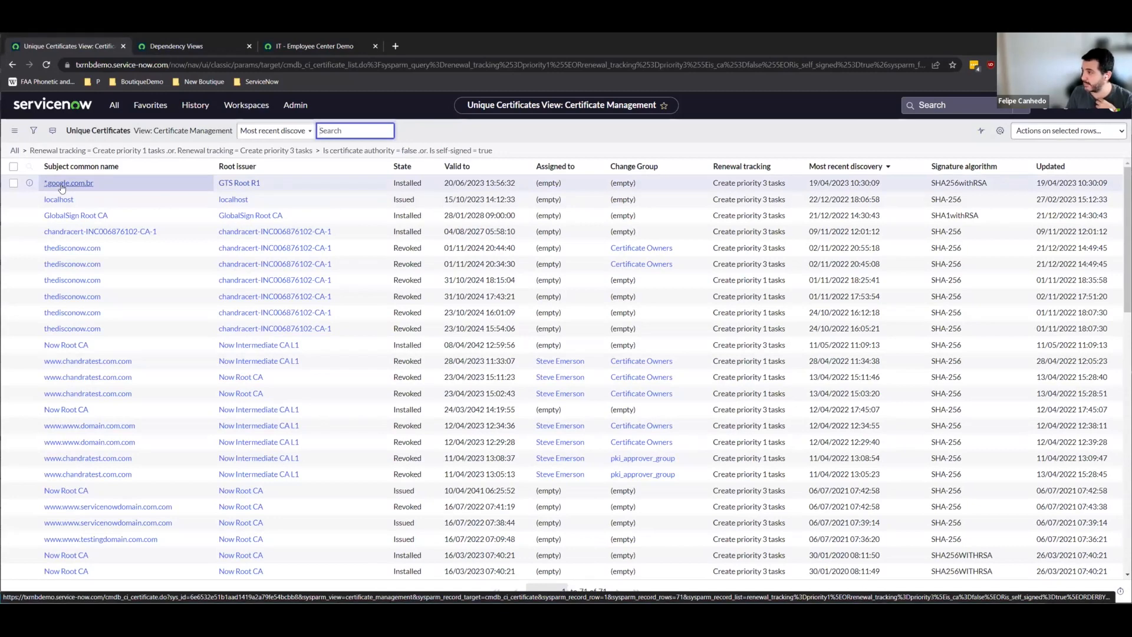
- Open the *.google.com.br certificate record and review its expiration date and subject common name
click(62, 184)
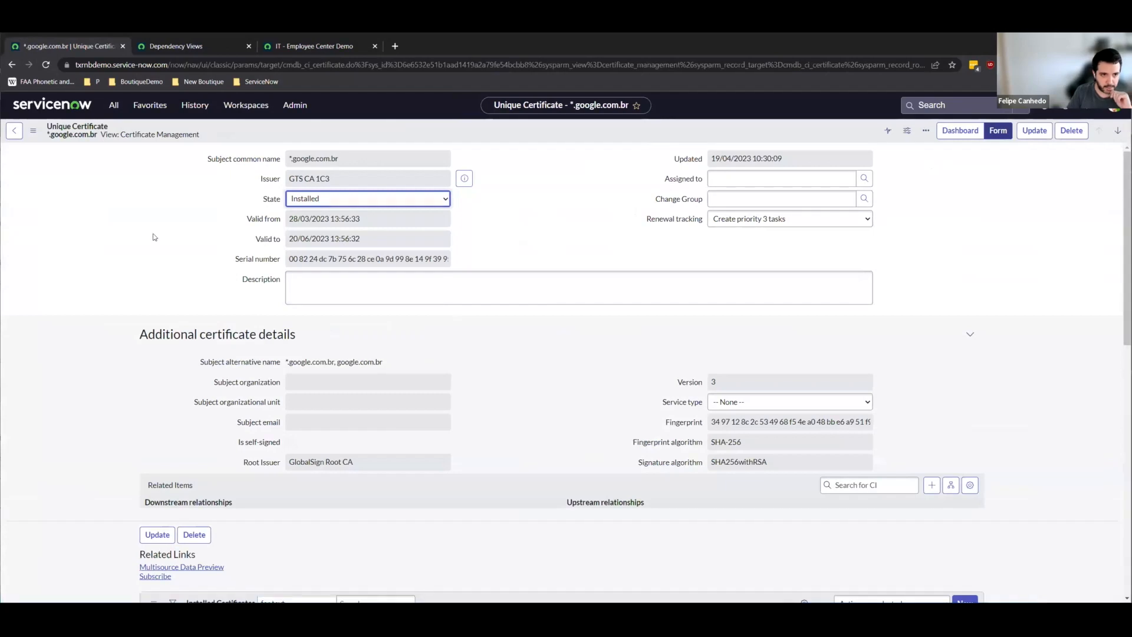
click(318, 238)
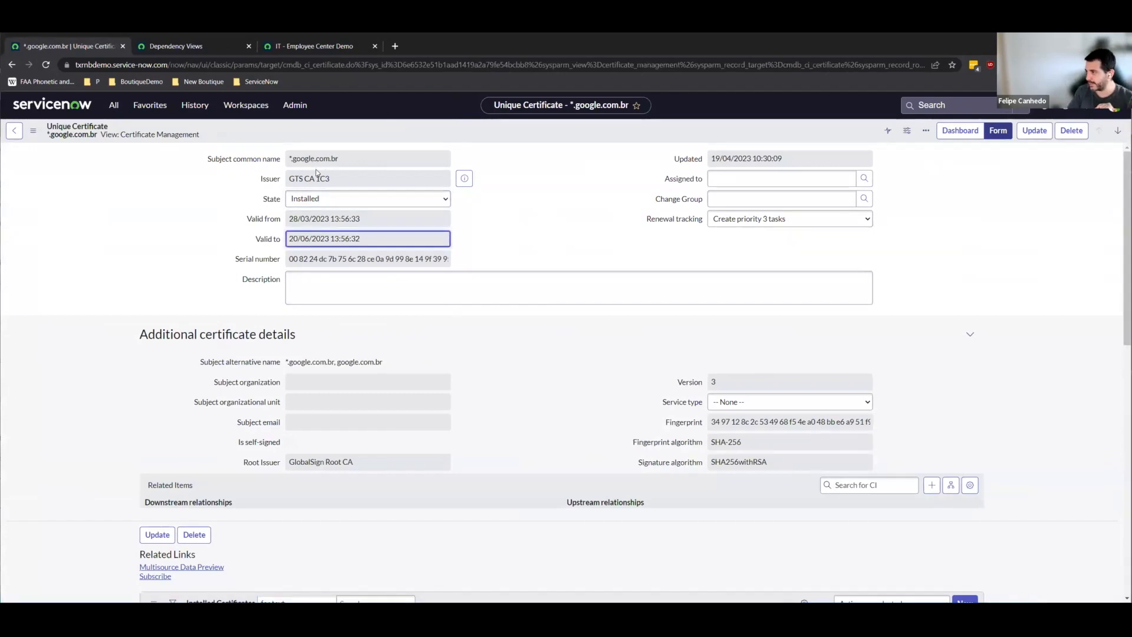
drag(344, 157, 280, 158)
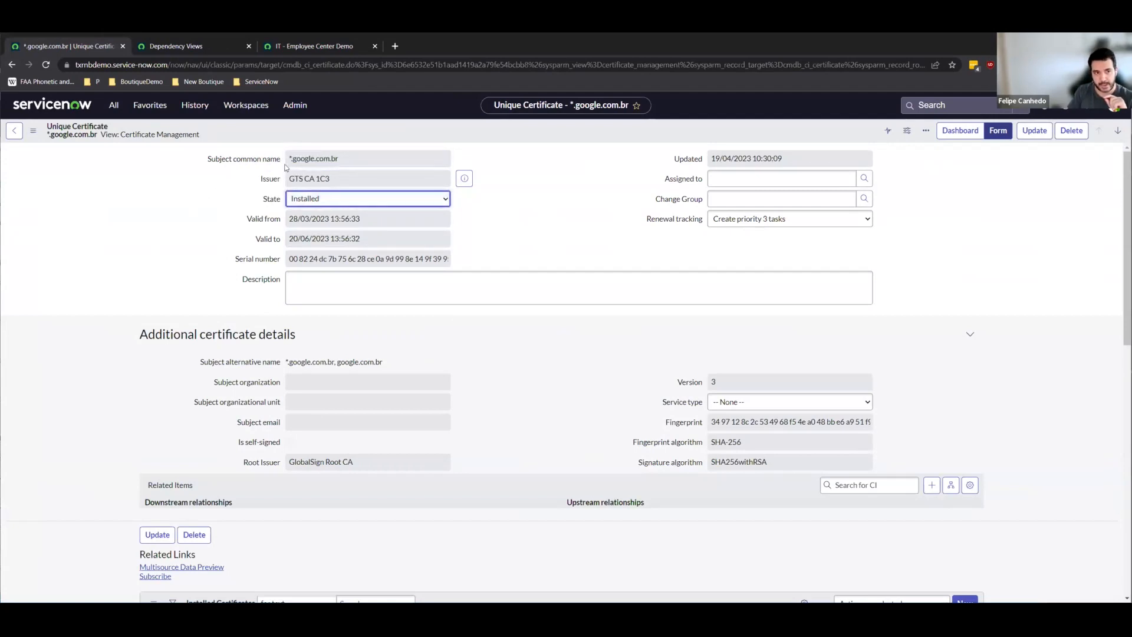
- Review the certificate's subject common name, subject alternative name and valid-to date, and inspect its renewal tracking options, keeping Create priority 3 tasks
click(288, 158)
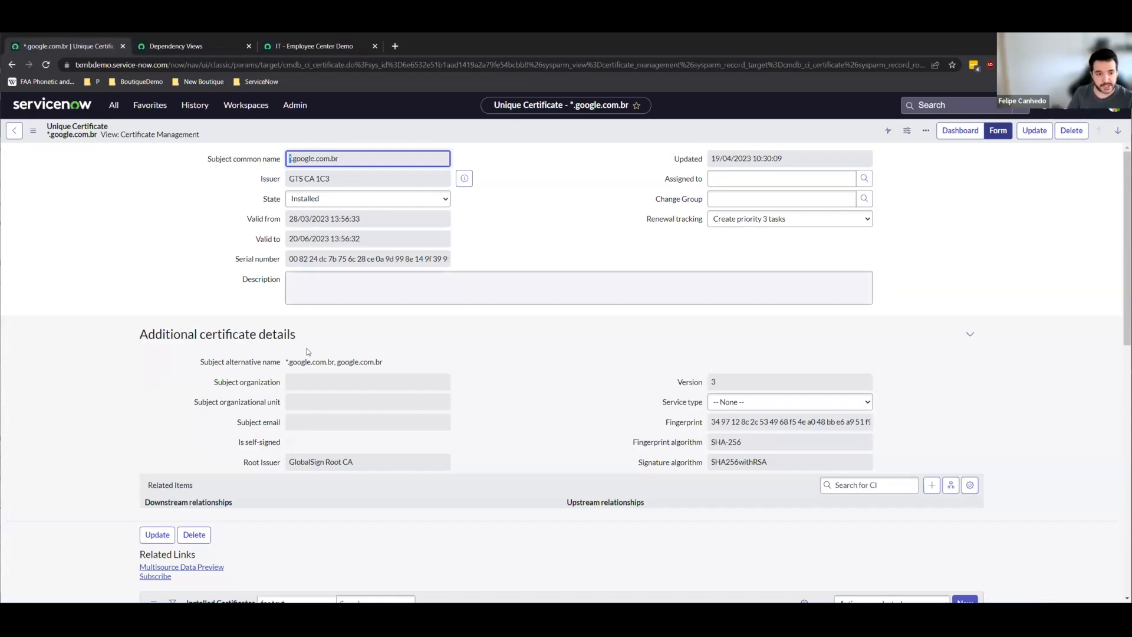
drag(333, 362, 284, 362)
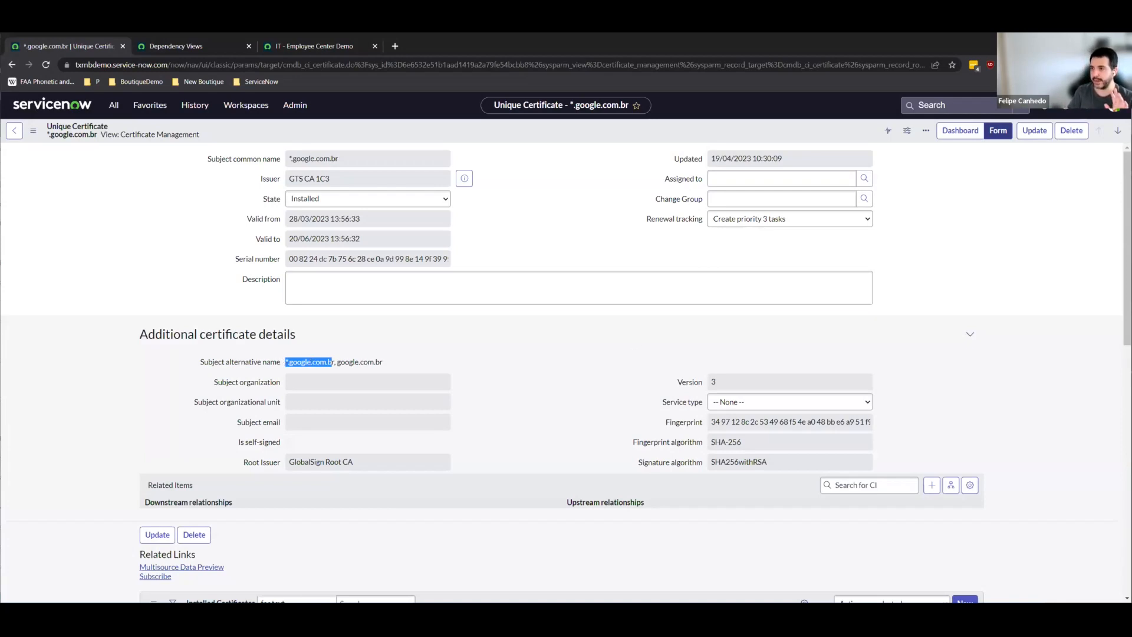
click(808, 218)
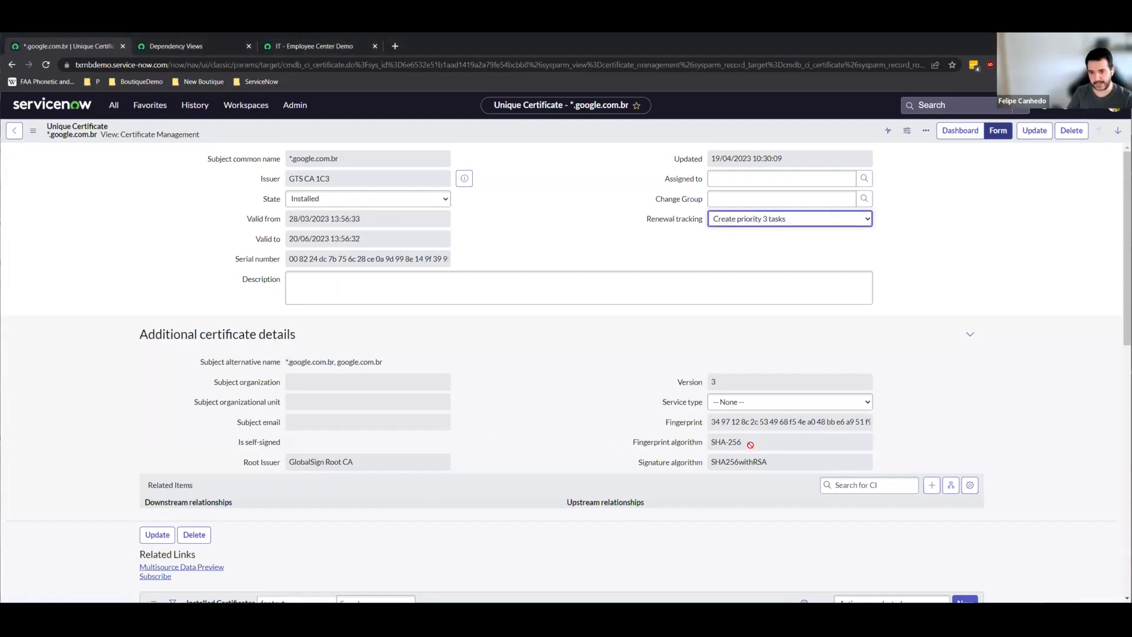
triple_click(352, 238)
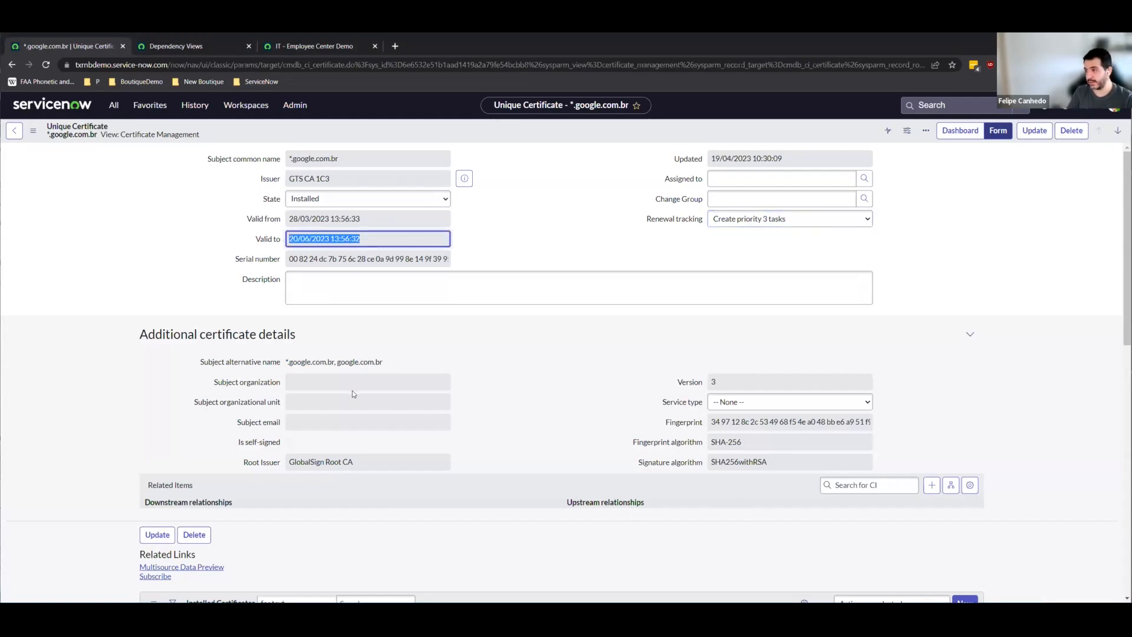
click(309, 241)
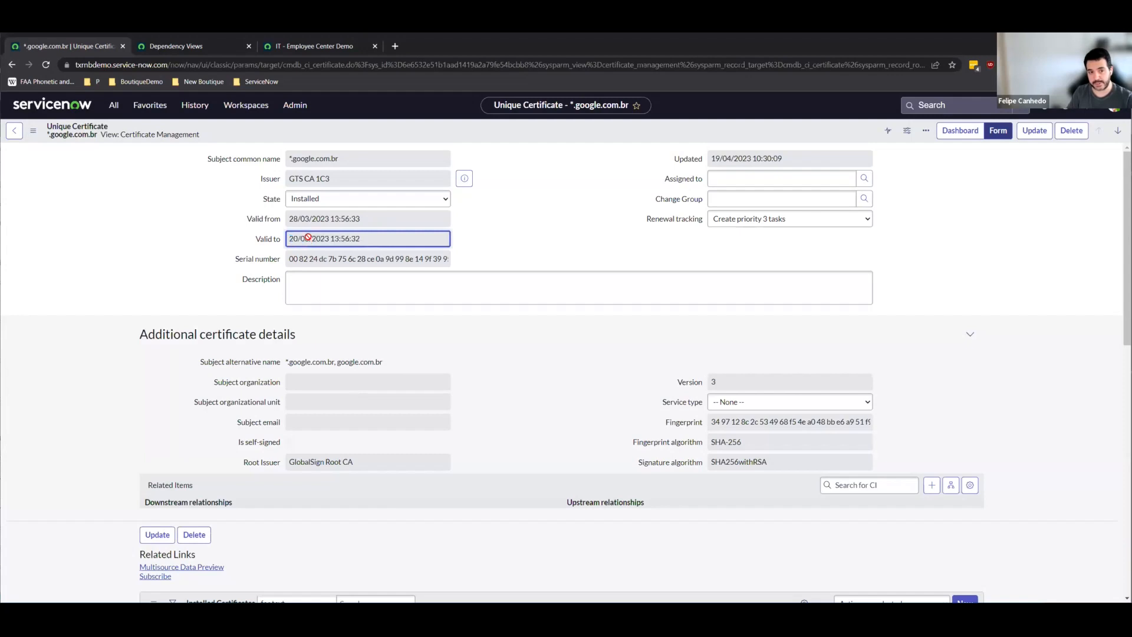
drag(309, 241, 286, 236)
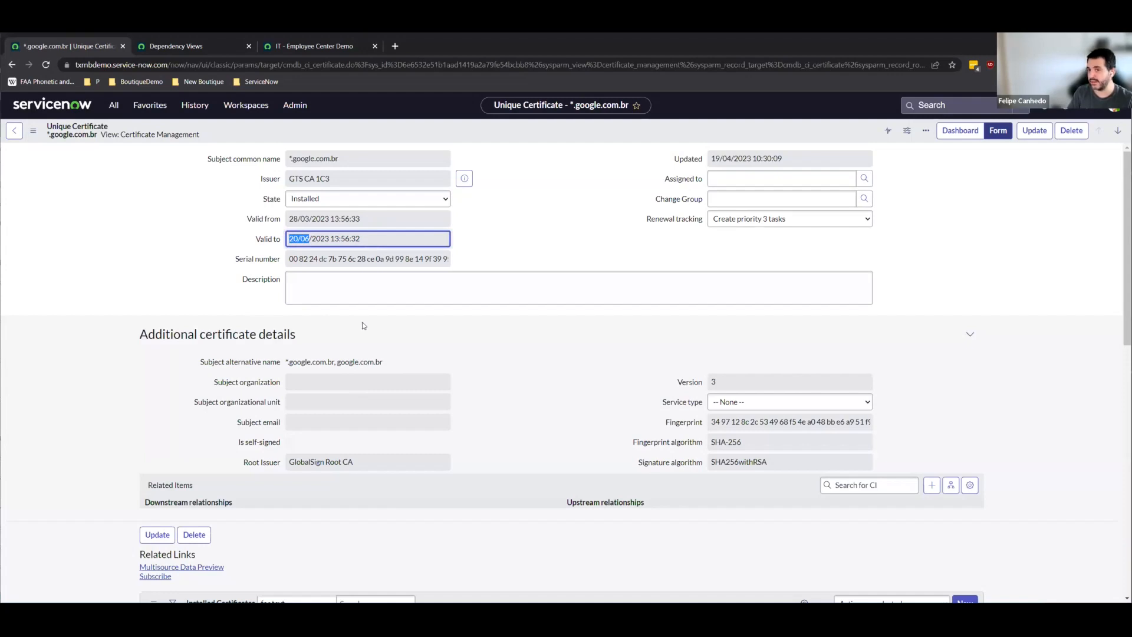
click(779, 220)
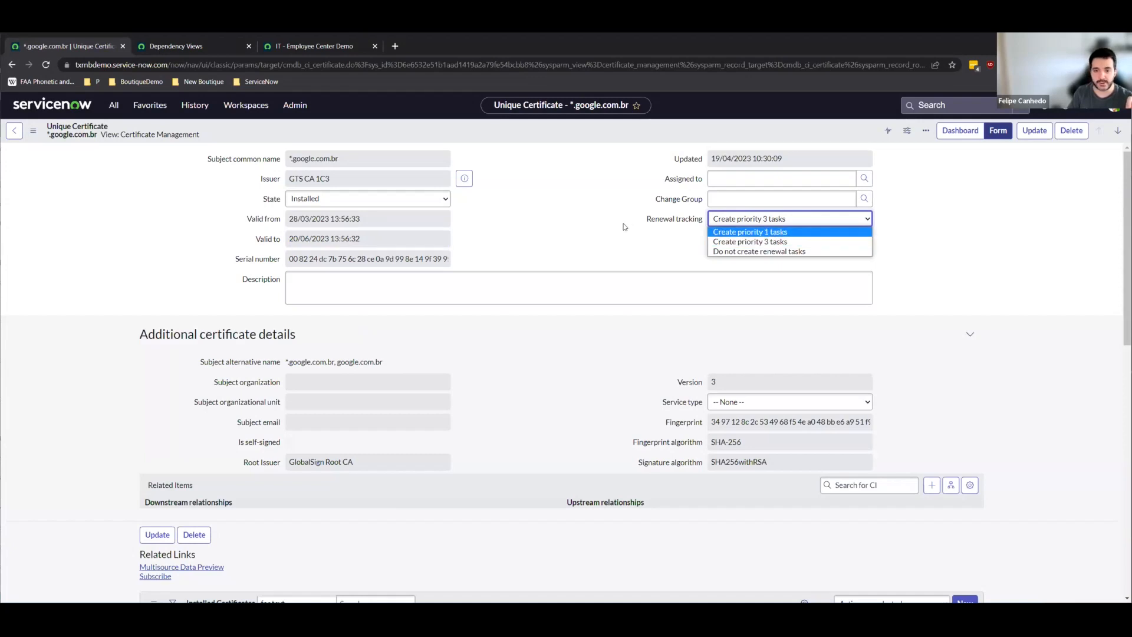
click(742, 241)
- Examine the certificate's root issuer and the related lists of installed certificates and certificate tasks
click(255, 466)
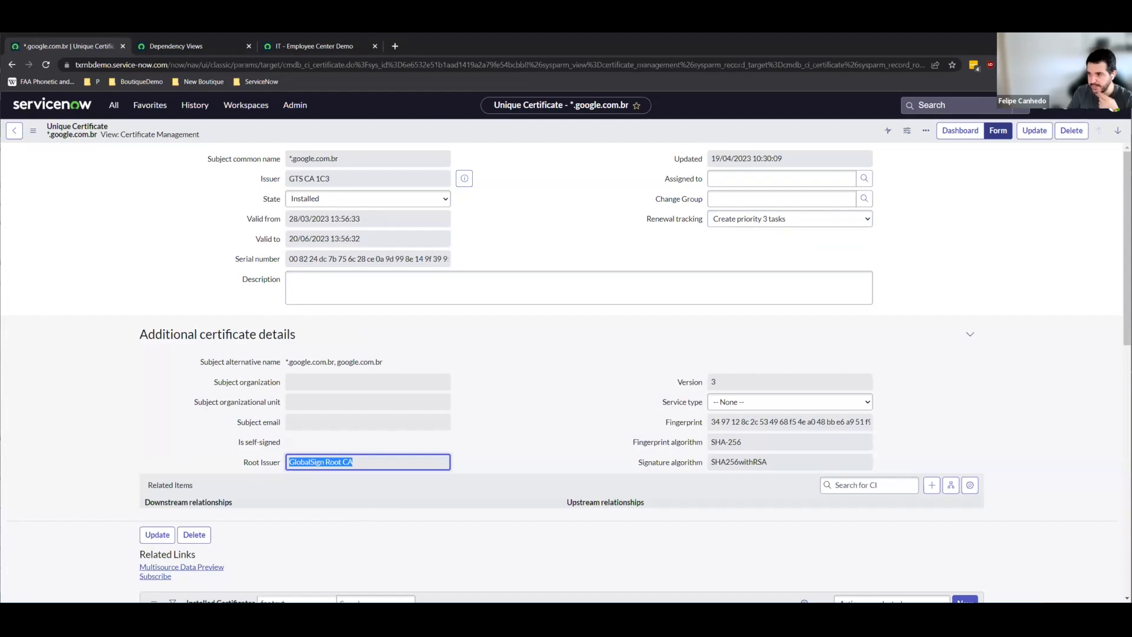
click(527, 343)
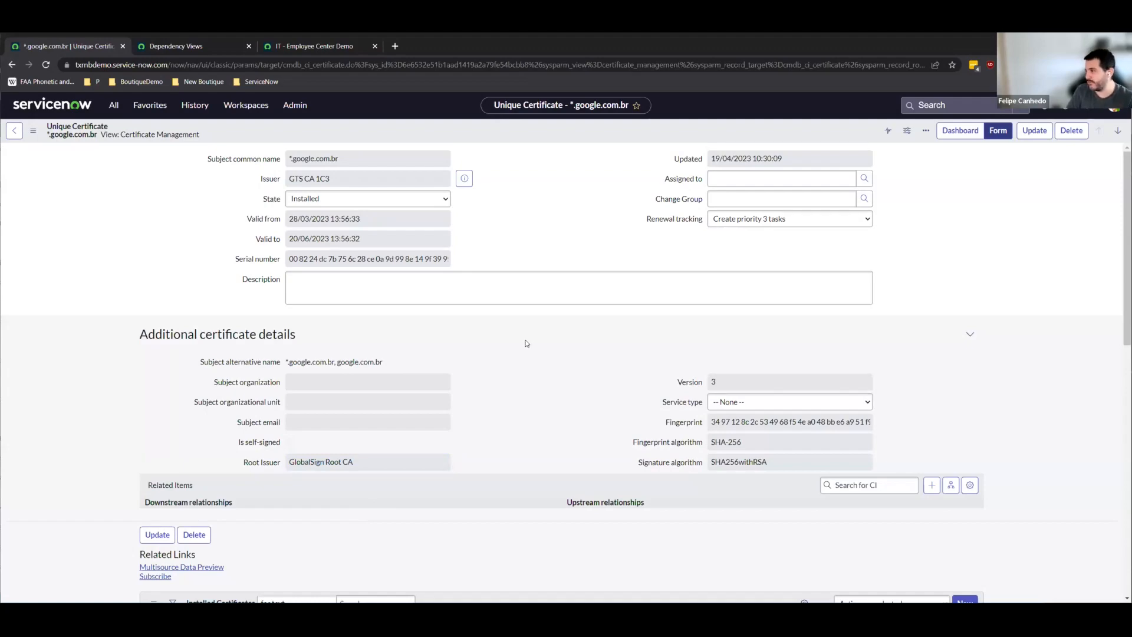
scroll(546, 342, down, 8)
scroll(546, 342, up, 4)
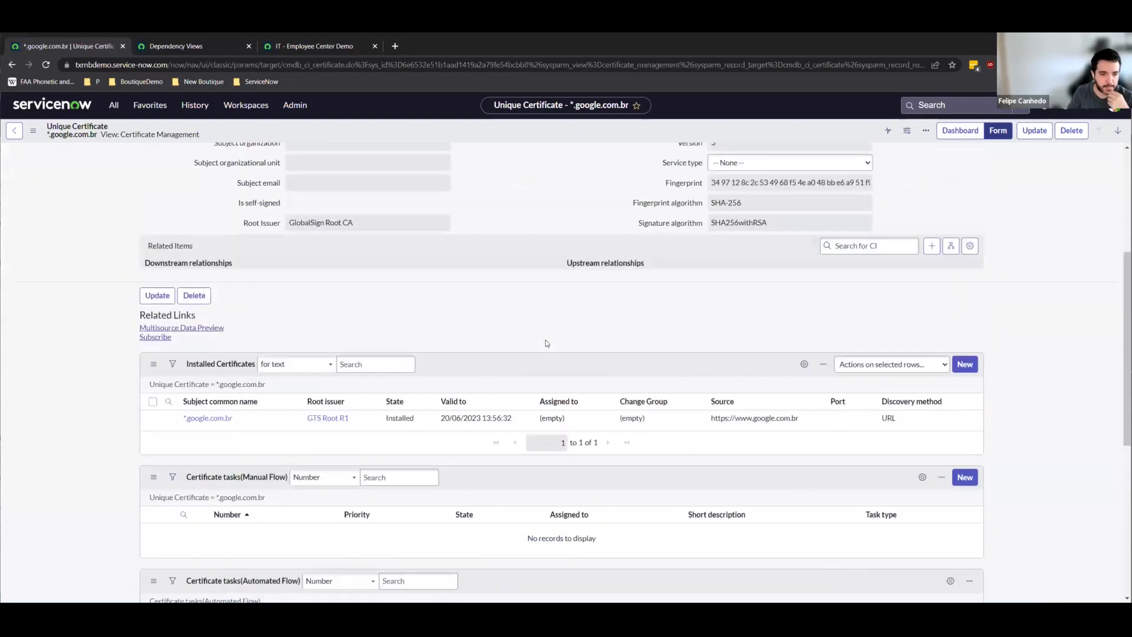
scroll(546, 343, up, 4)
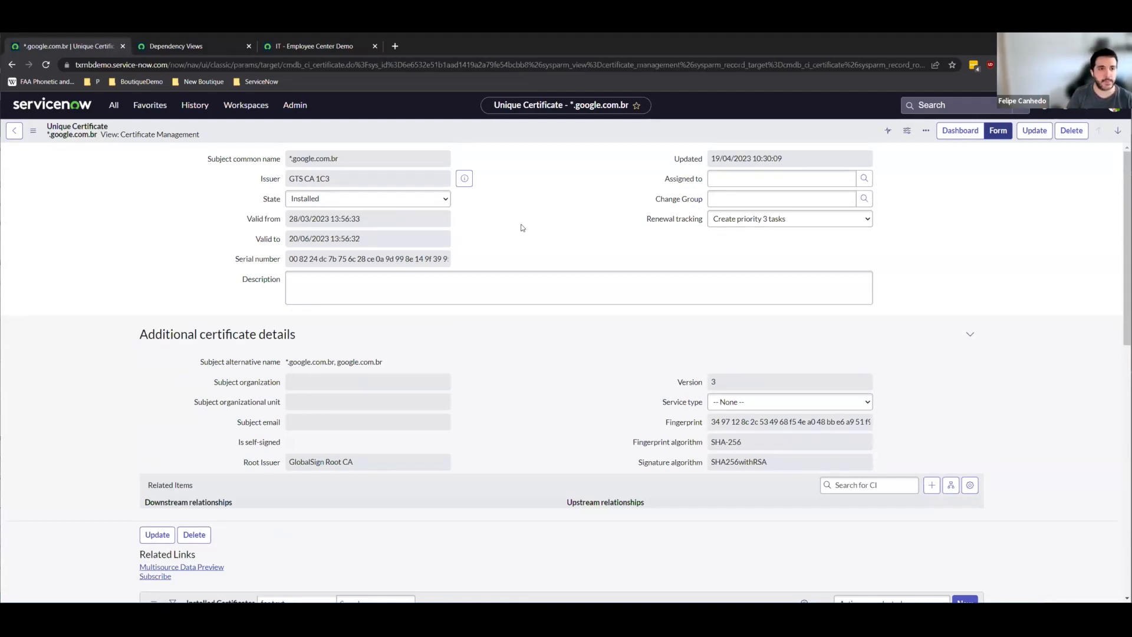
- Switch to the Employee Center's IT page and look through its topics and catalog items
click(289, 46)
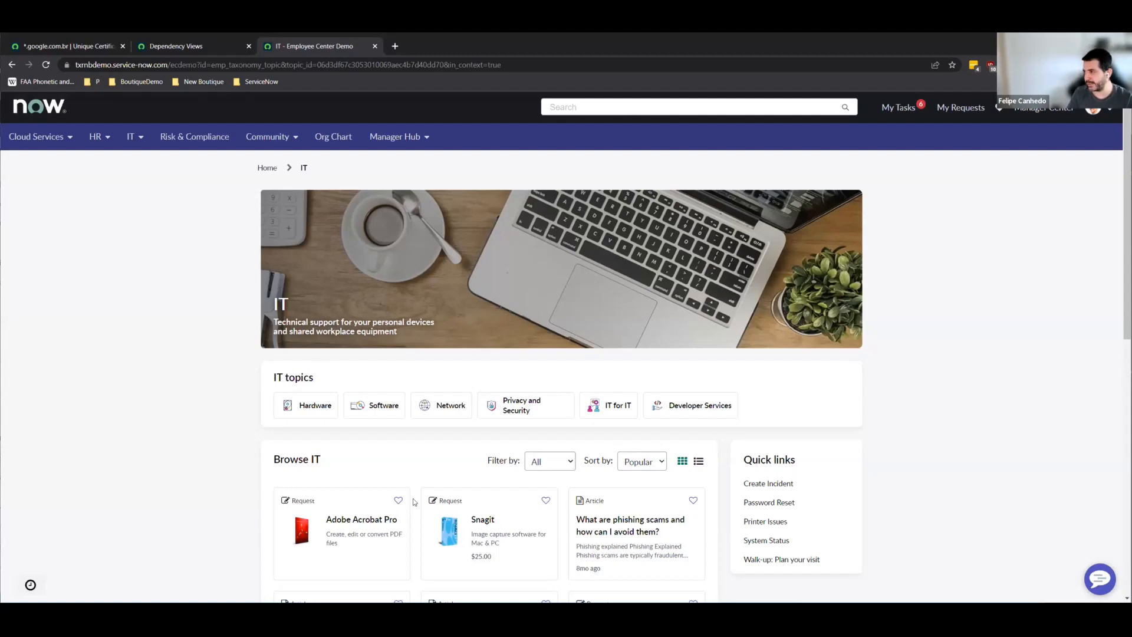
scroll(278, 237, down, 1)
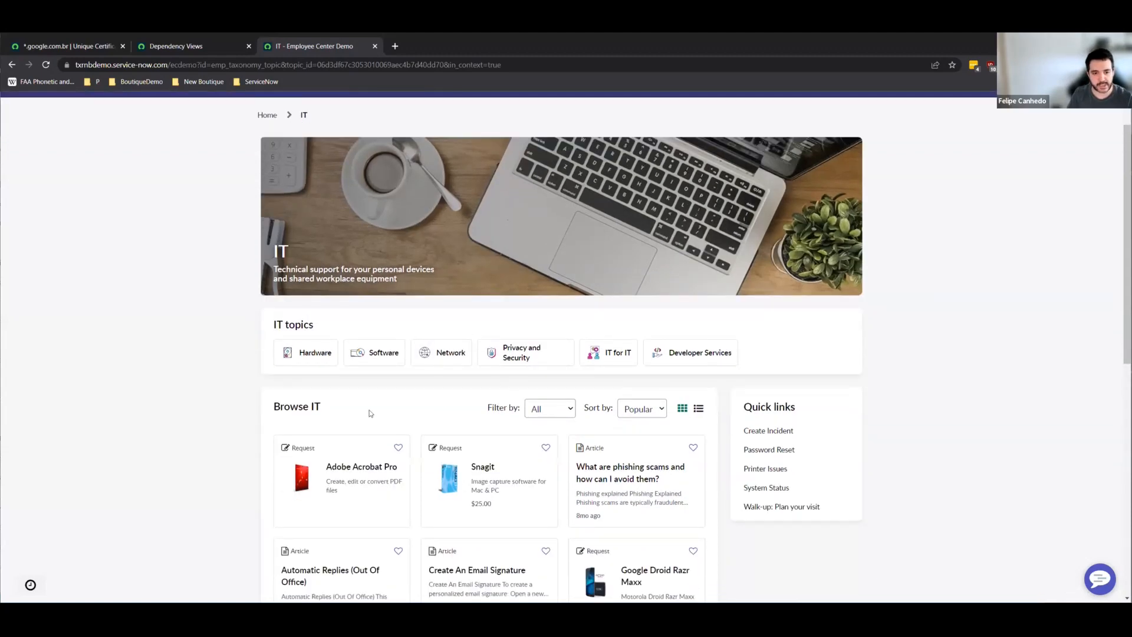
scroll(263, 301, down, 3)
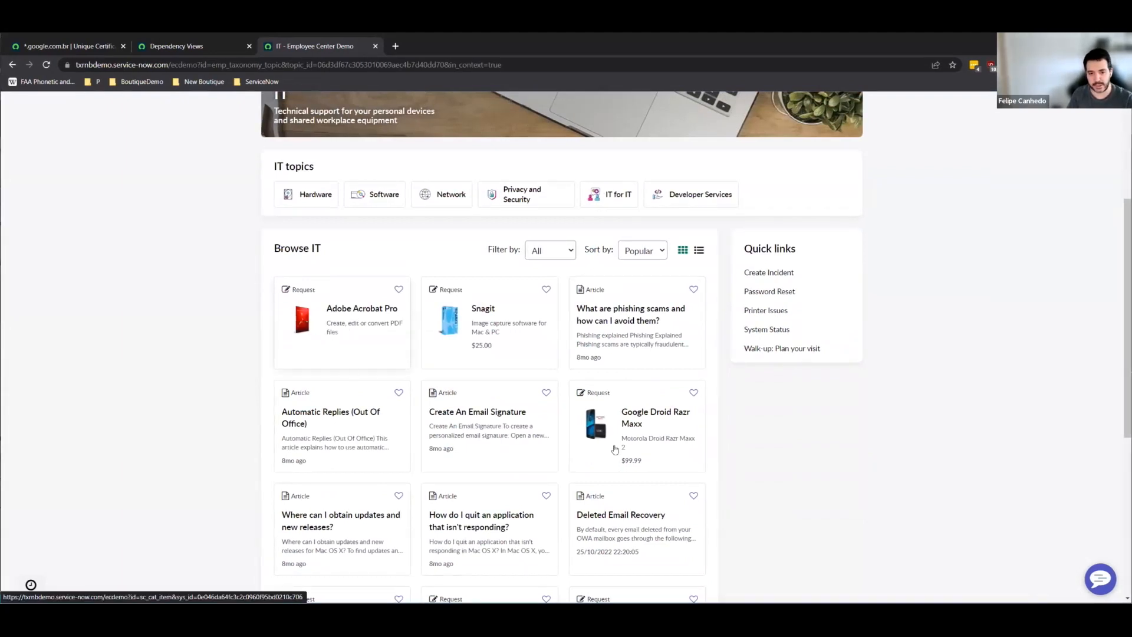
scroll(224, 357, down, 3)
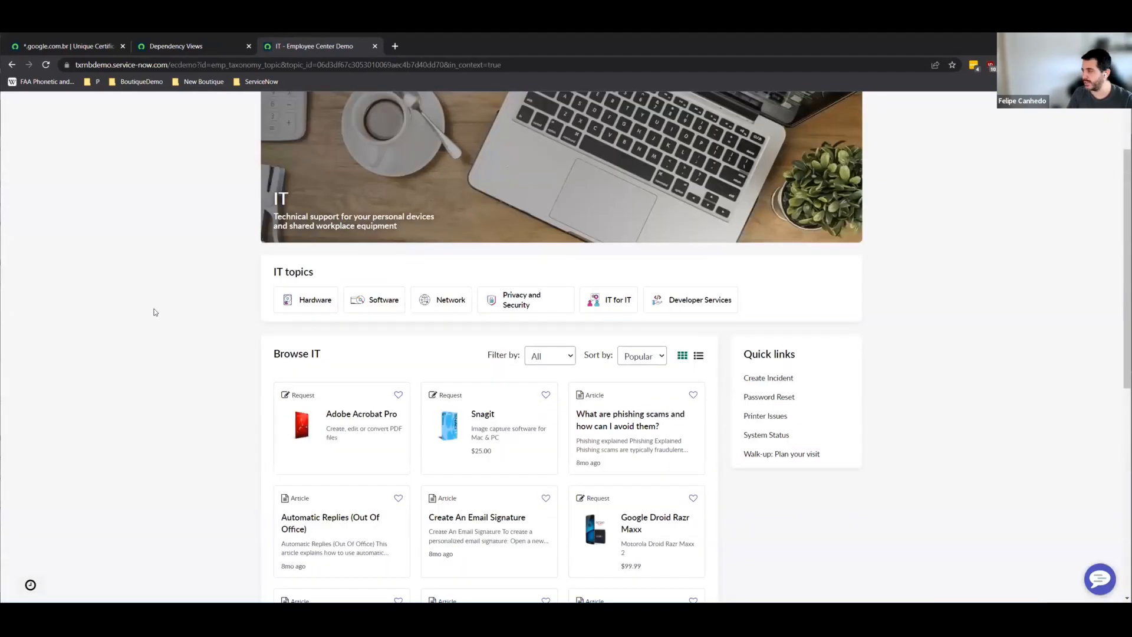
scroll(155, 312, up, 2)
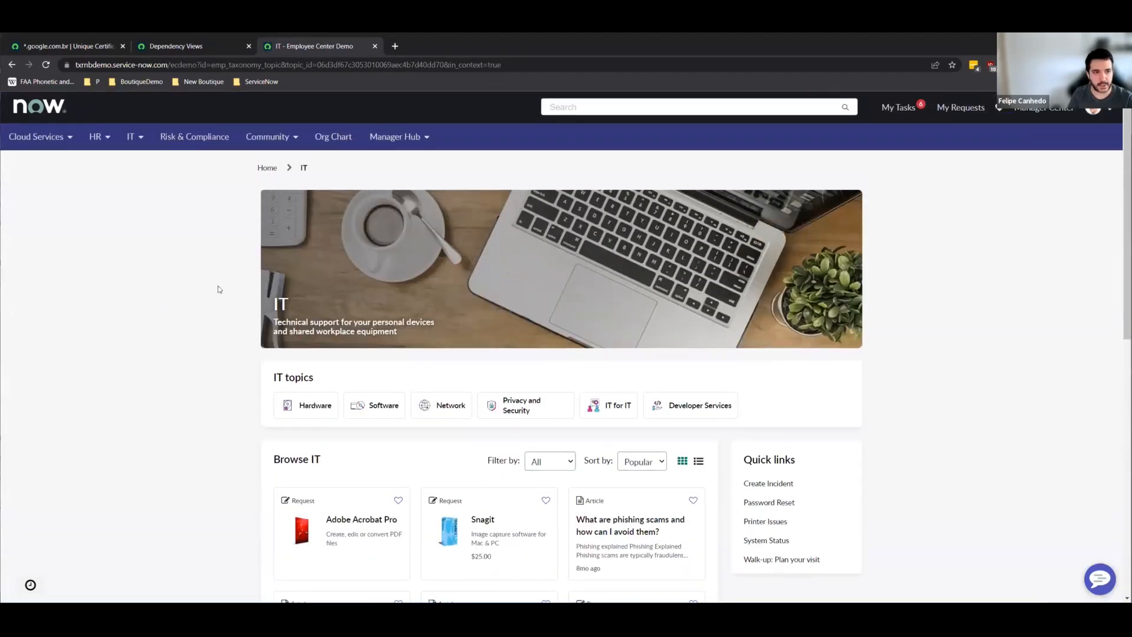
- Open the Request New Certificate (Automated) item in Certificate Management under the Privacy and Security topic
click(536, 414)
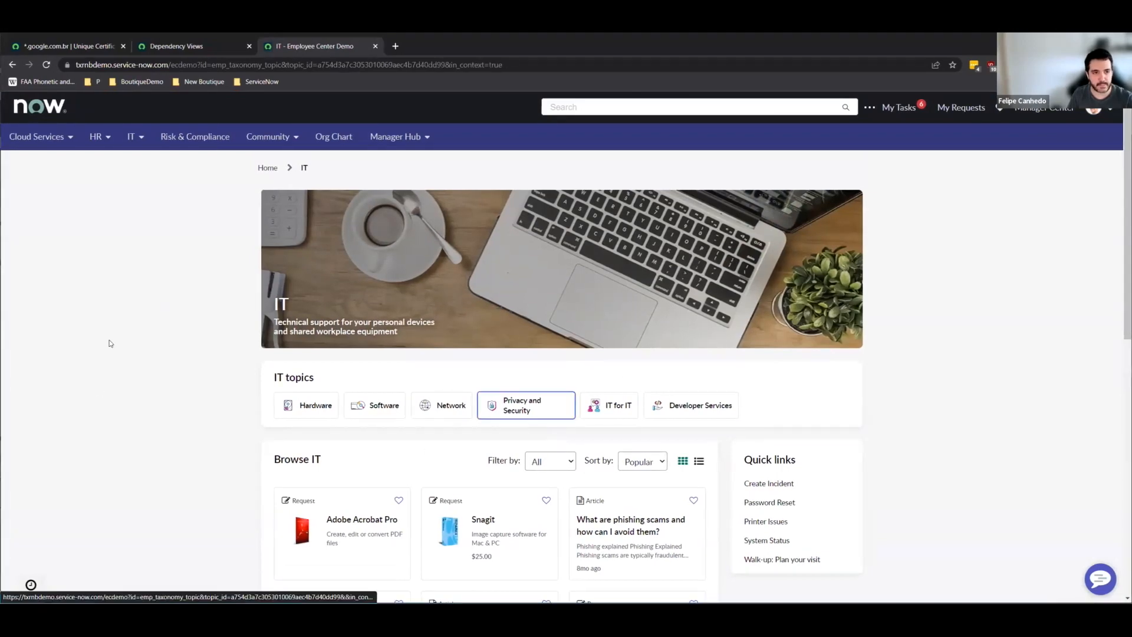
click(328, 302)
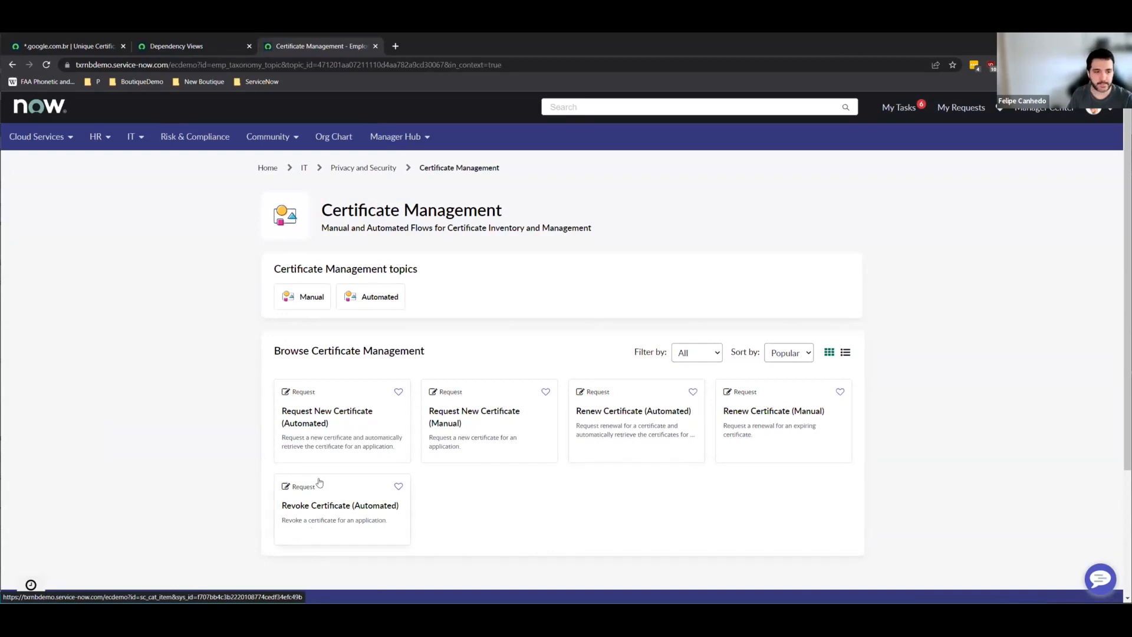
click(332, 424)
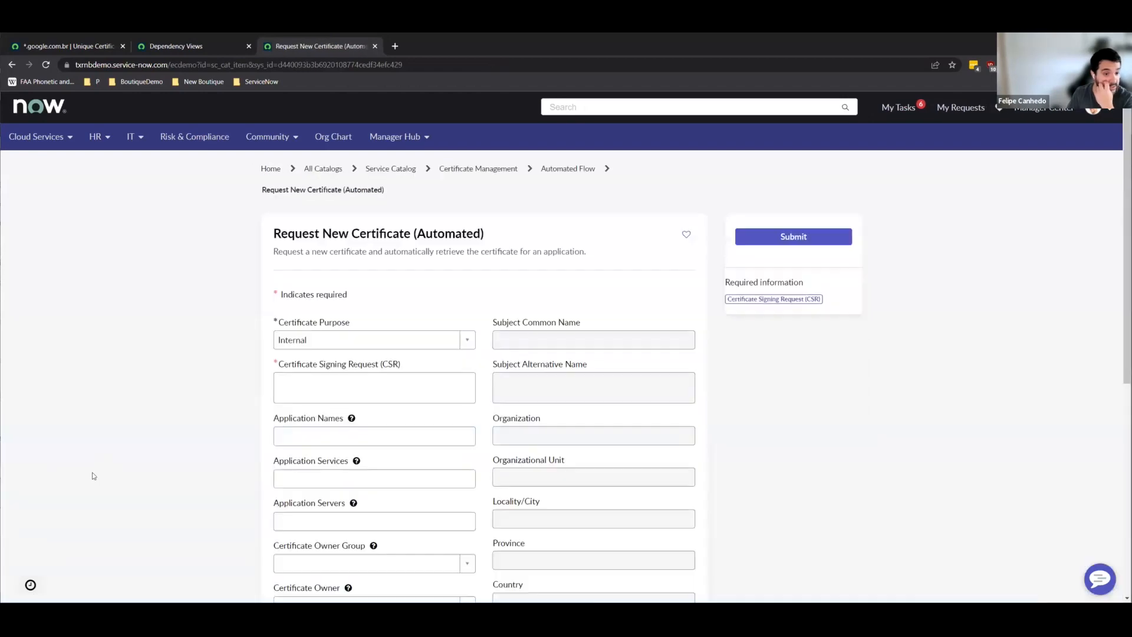
- Add Order Status - Ecommerce as the application service on the automated certificate request
scroll(162, 387, down, 3)
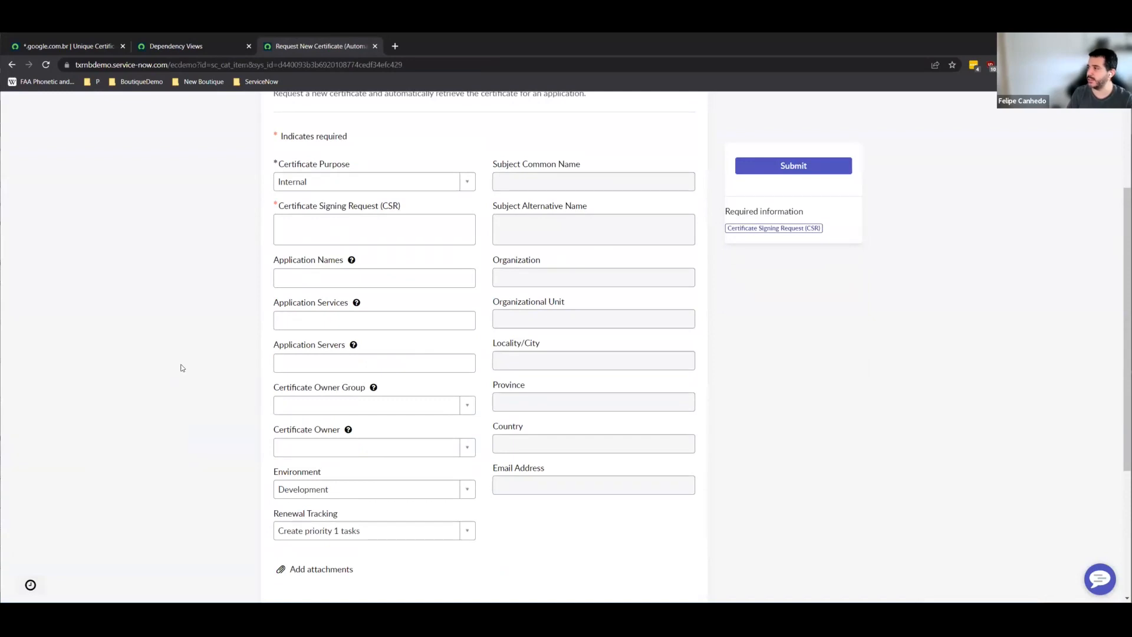
scroll(182, 367, up, 1)
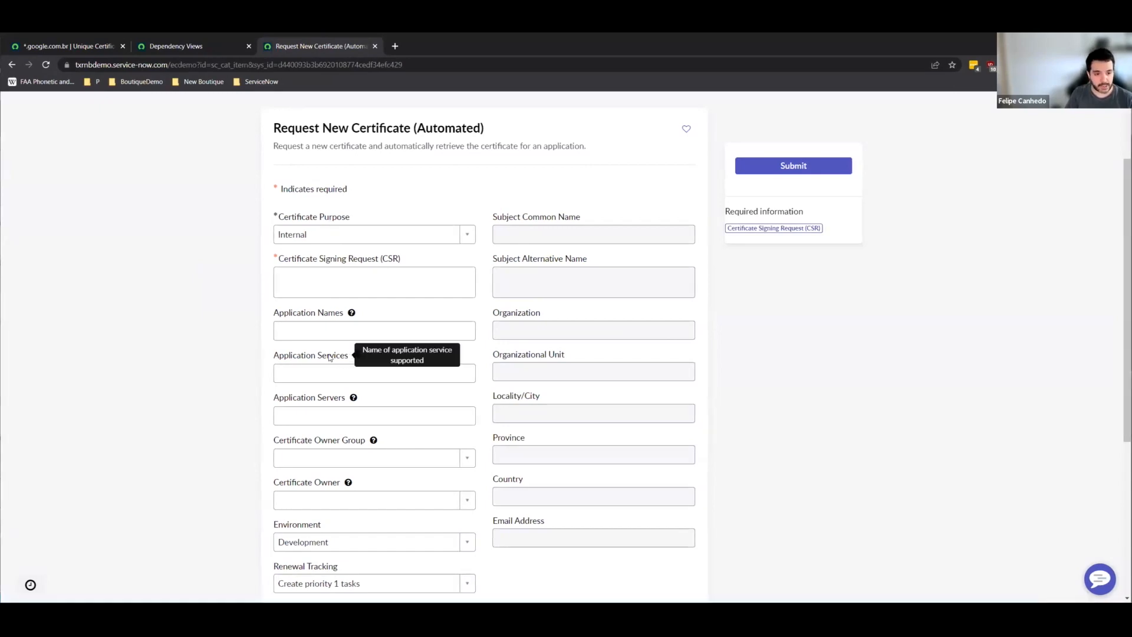
drag(330, 358, 272, 358)
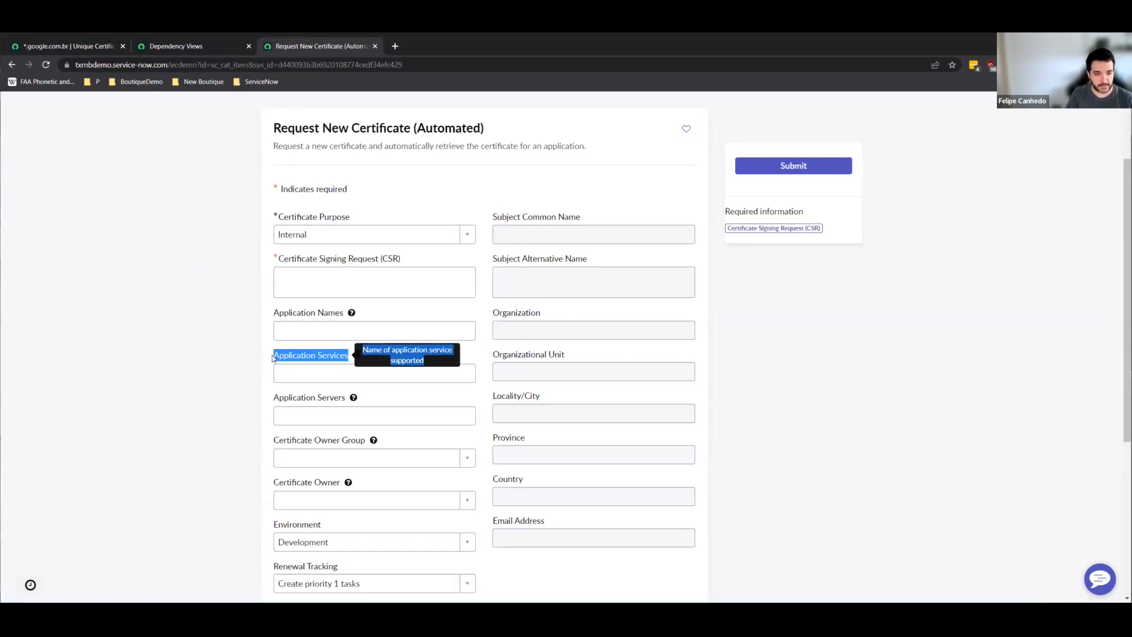
click(313, 371)
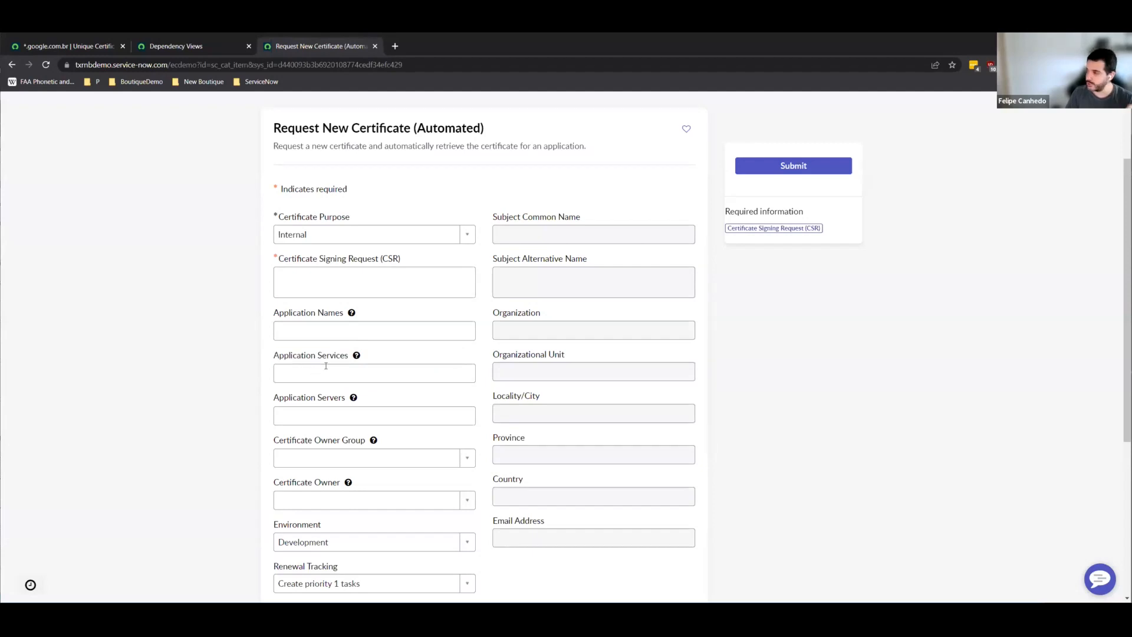
click(326, 365)
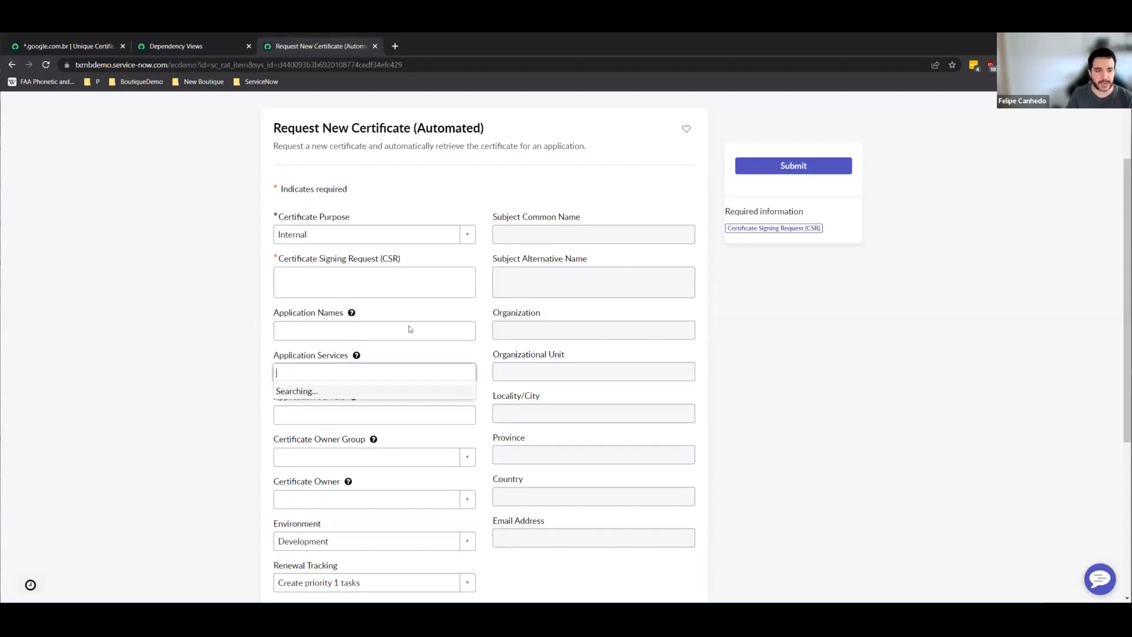
text(Ord)
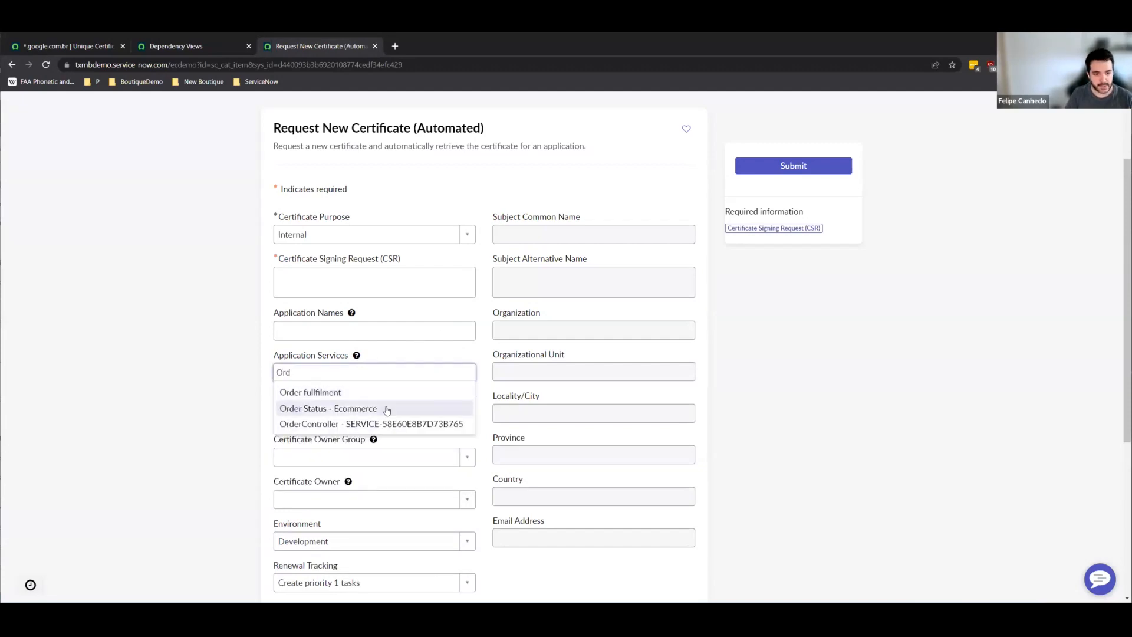
click(352, 408)
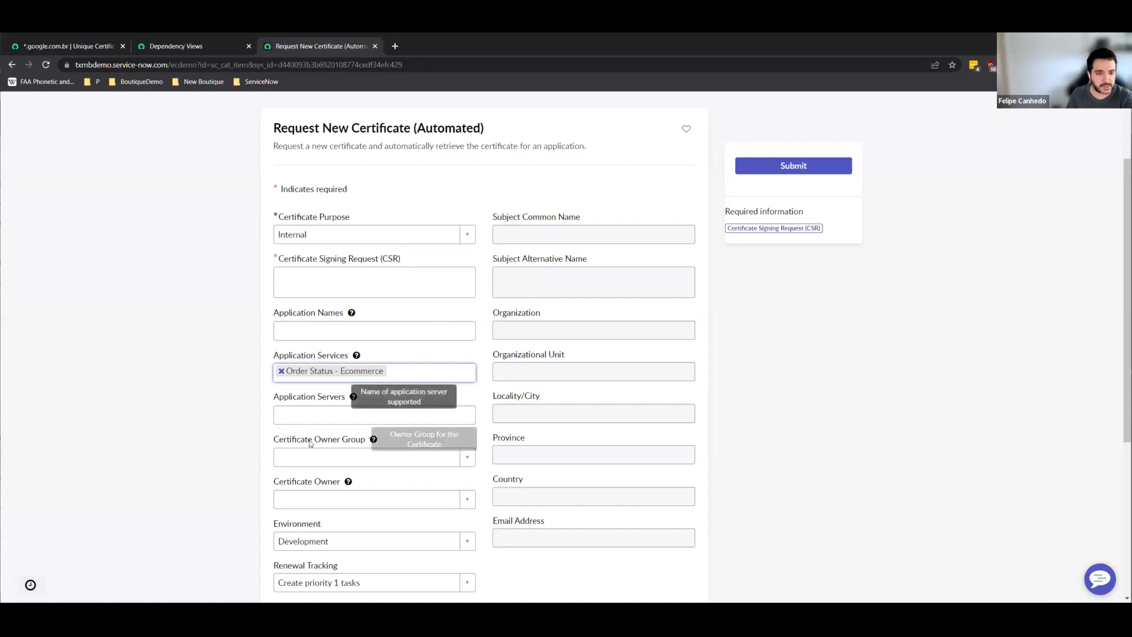
- Set the certificate owner group of the request to Security
scroll(153, 365, down, 3)
scroll(152, 364, up, 2)
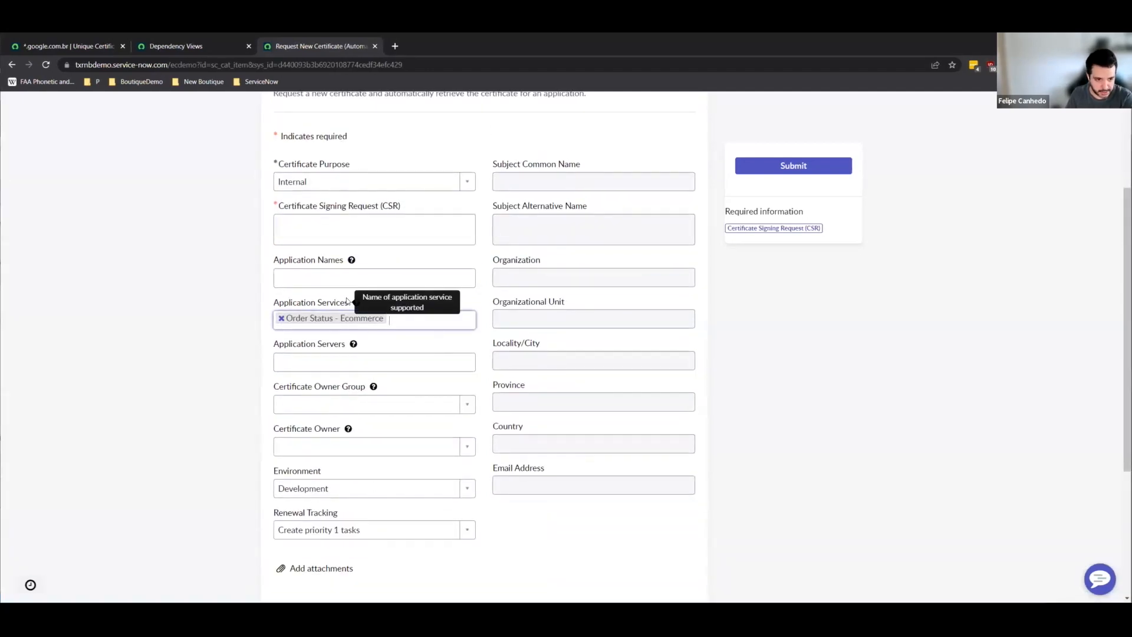
drag(356, 303, 272, 302)
click(171, 349)
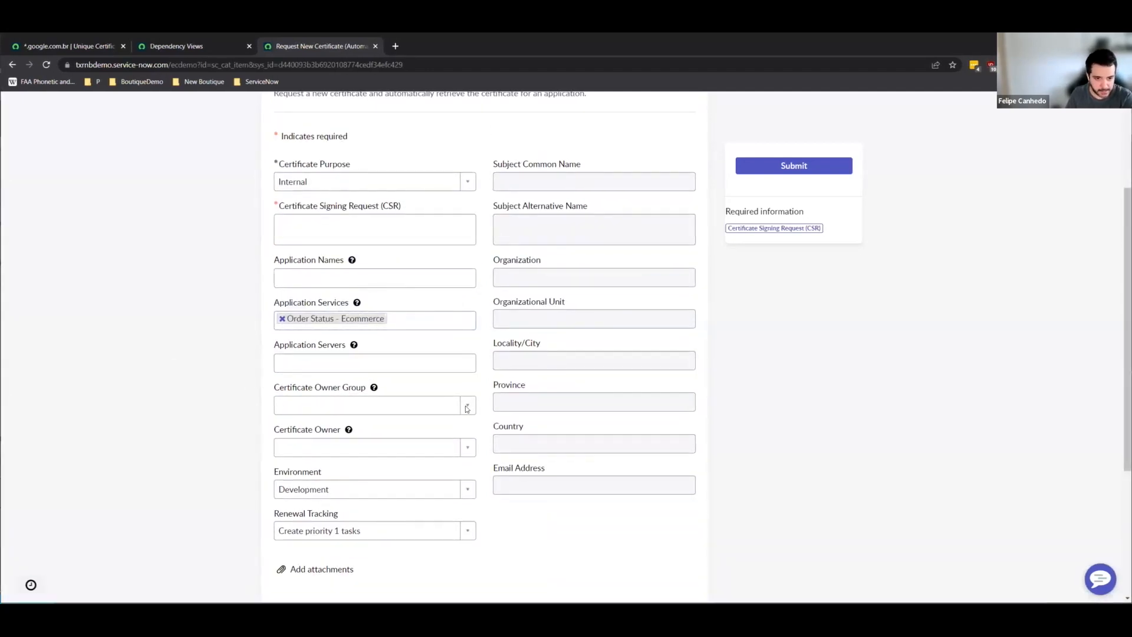
click(467, 405)
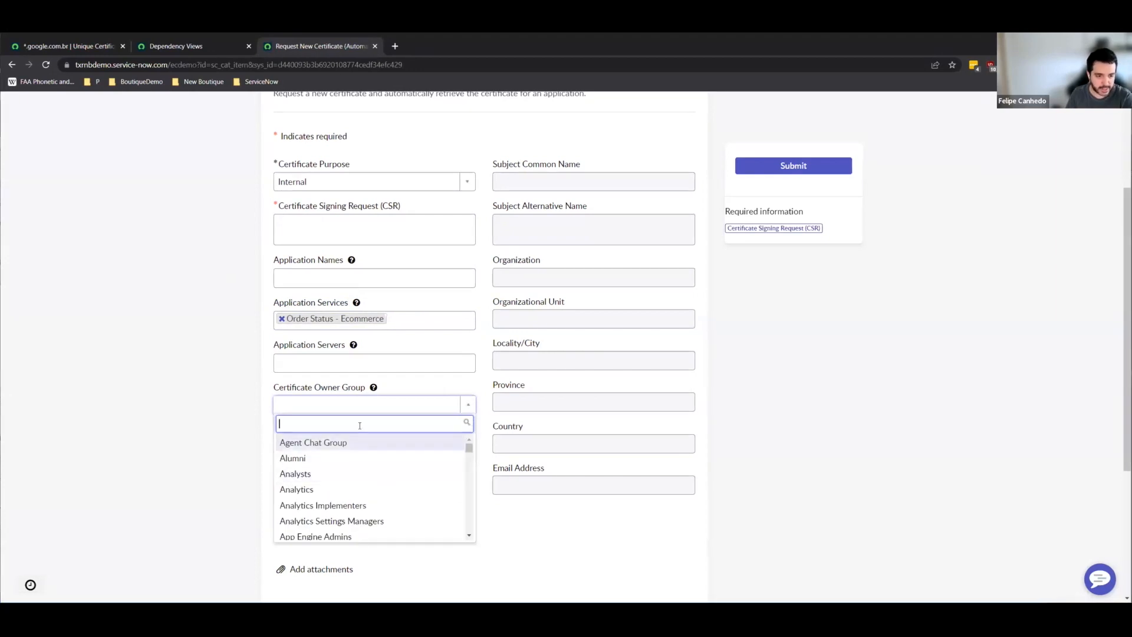
text(sec)
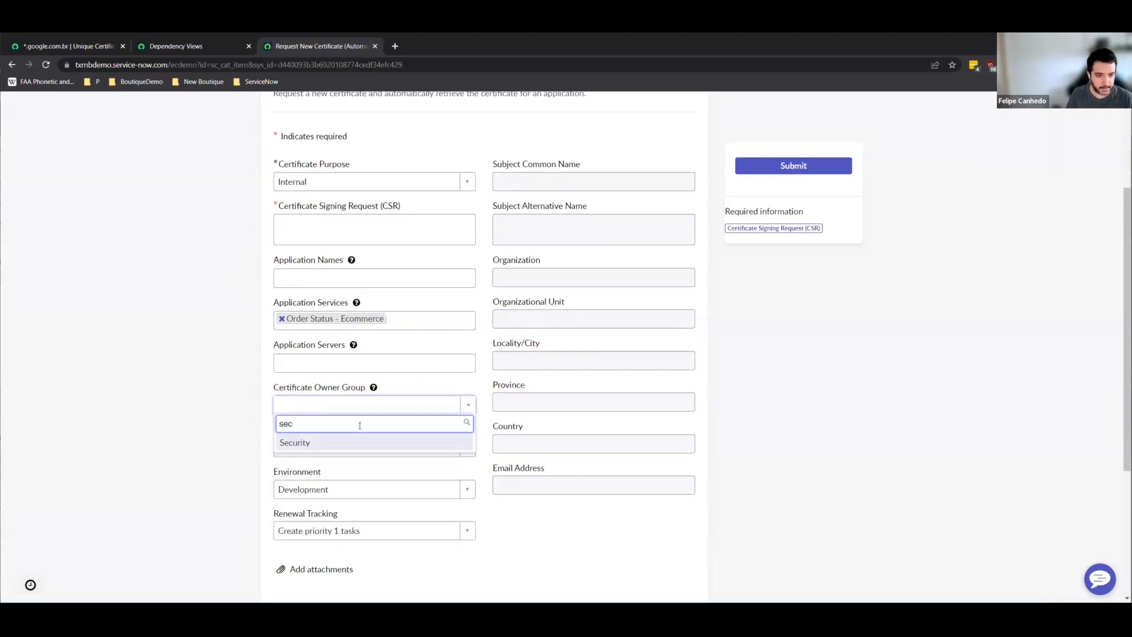
click(340, 446)
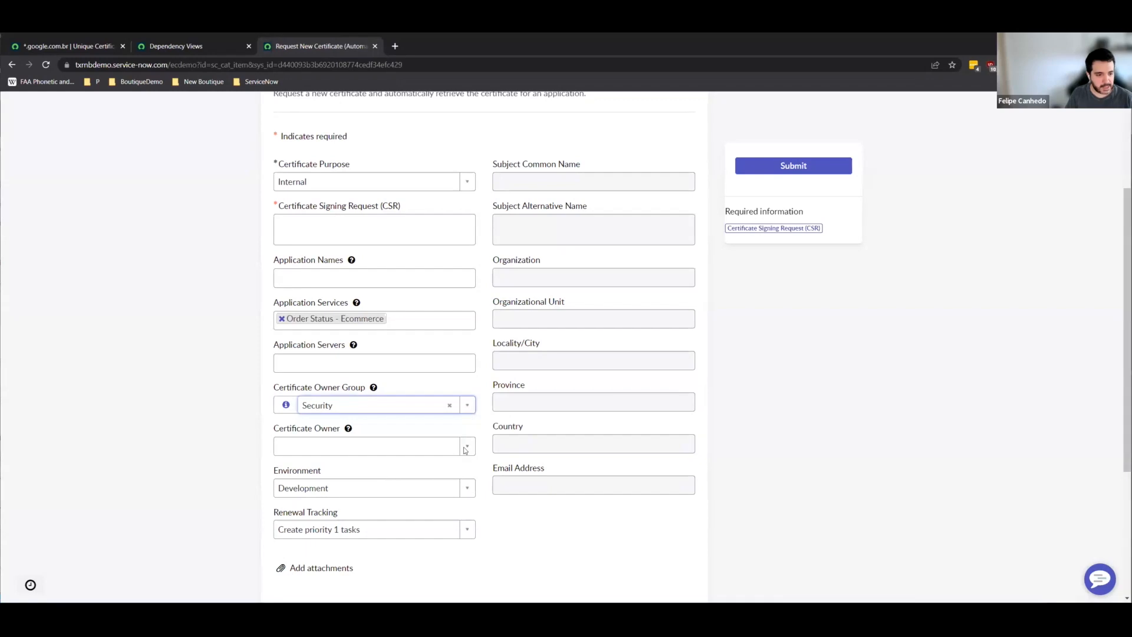
- Check the Certificate Owner choices without selecting one and review the remaining fields of the request form
click(466, 447)
click(202, 446)
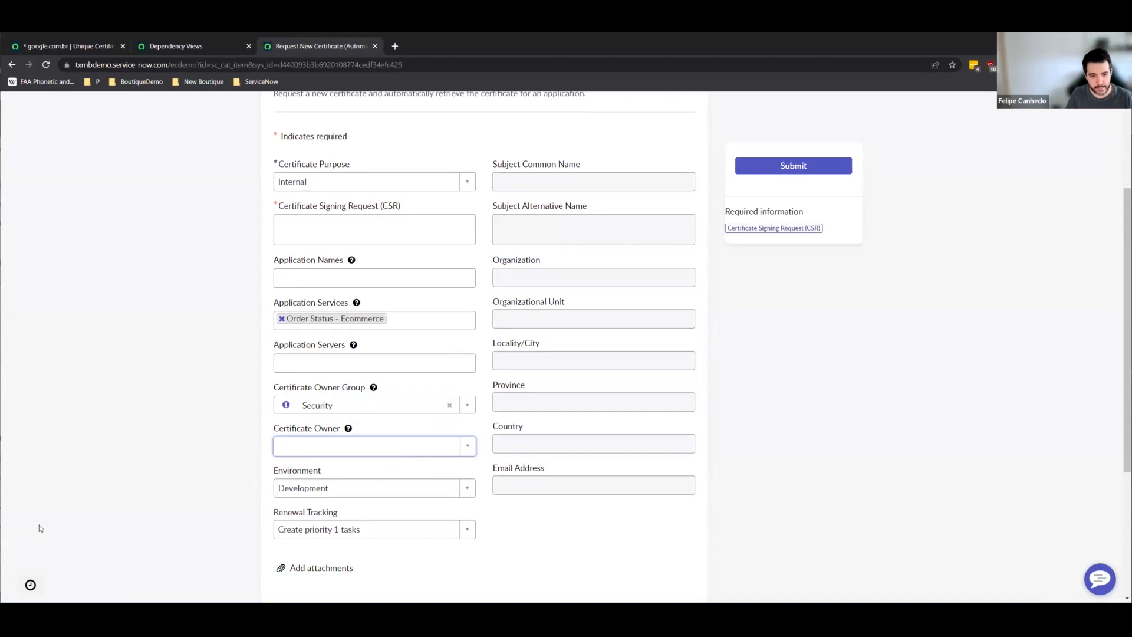
scroll(92, 476, up, 1)
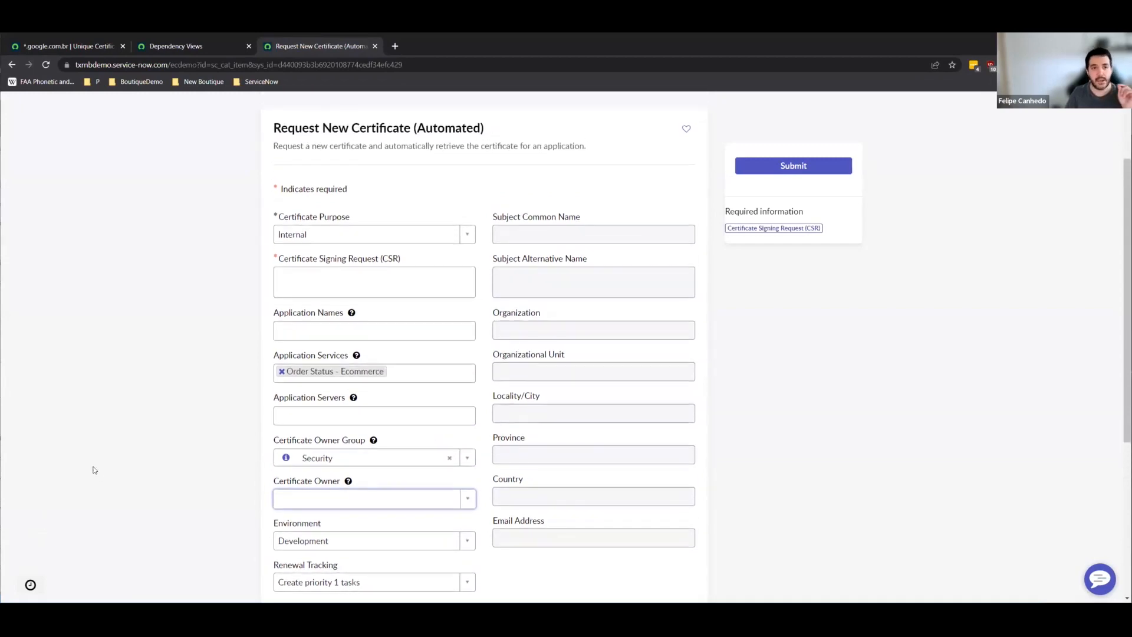
scroll(119, 434, down, 2)
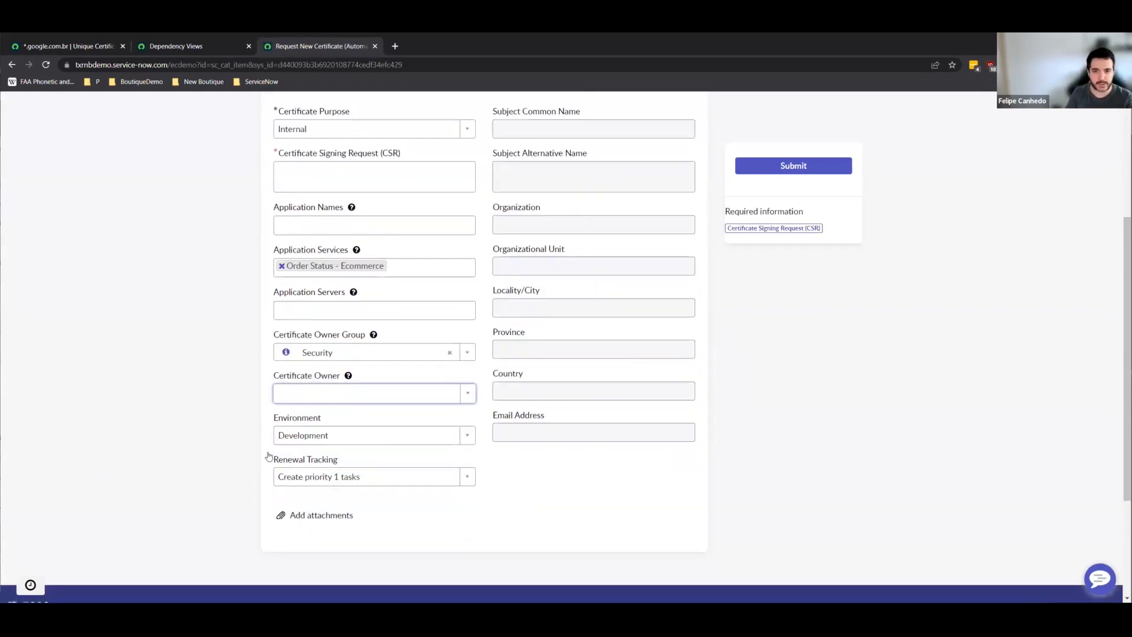
scroll(640, 270, up, 2)
scroll(339, 389, down, 1)
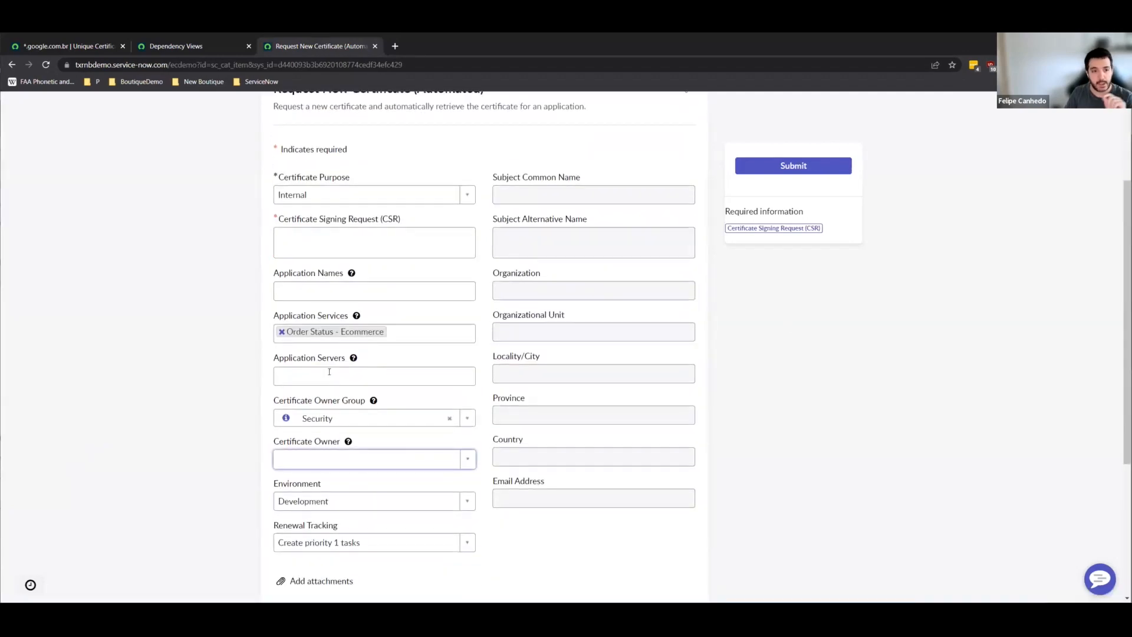
- Check the Certificate Purpose choices, keeping Internal, and select Development as the environment on the certificate request
scroll(333, 377, up, 1)
click(314, 235)
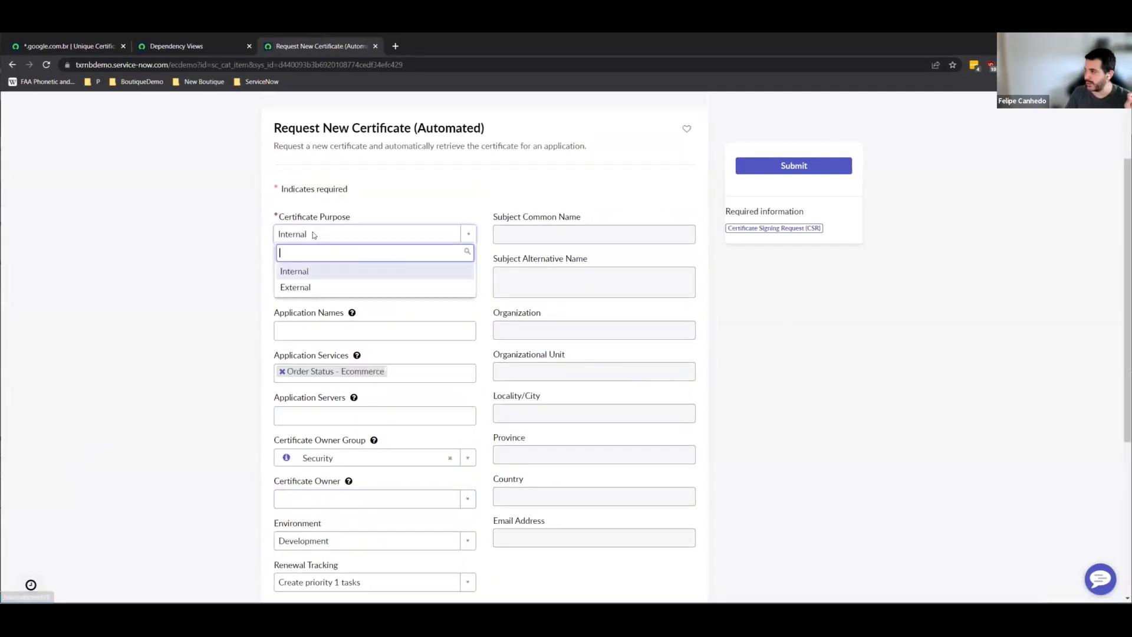
scroll(171, 284, down, 2)
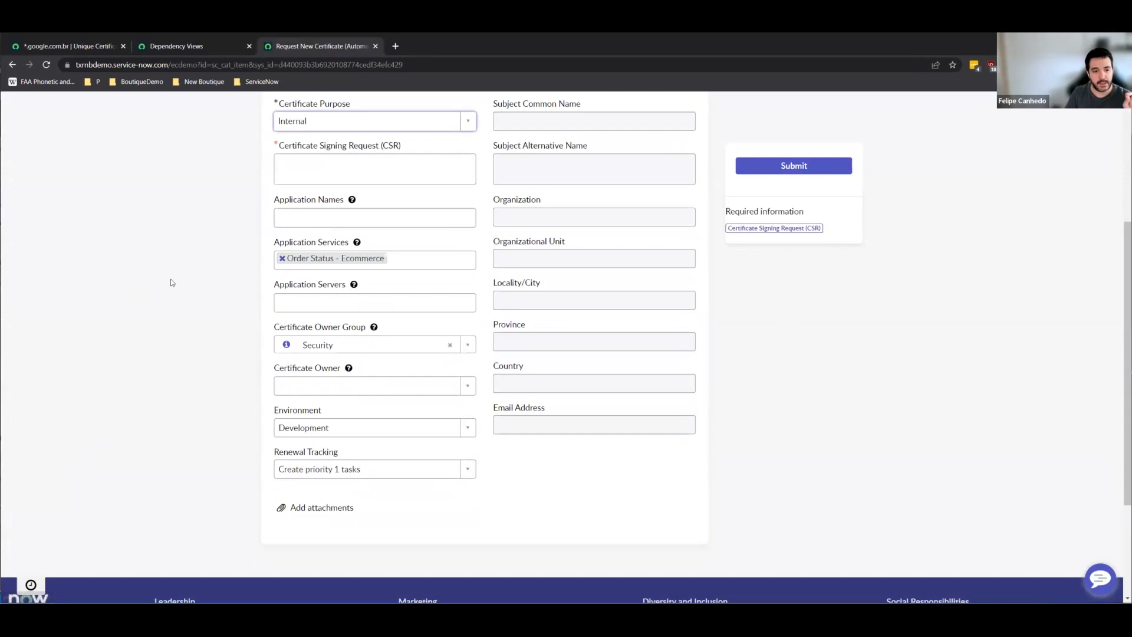
scroll(341, 343, down, 2)
click(346, 328)
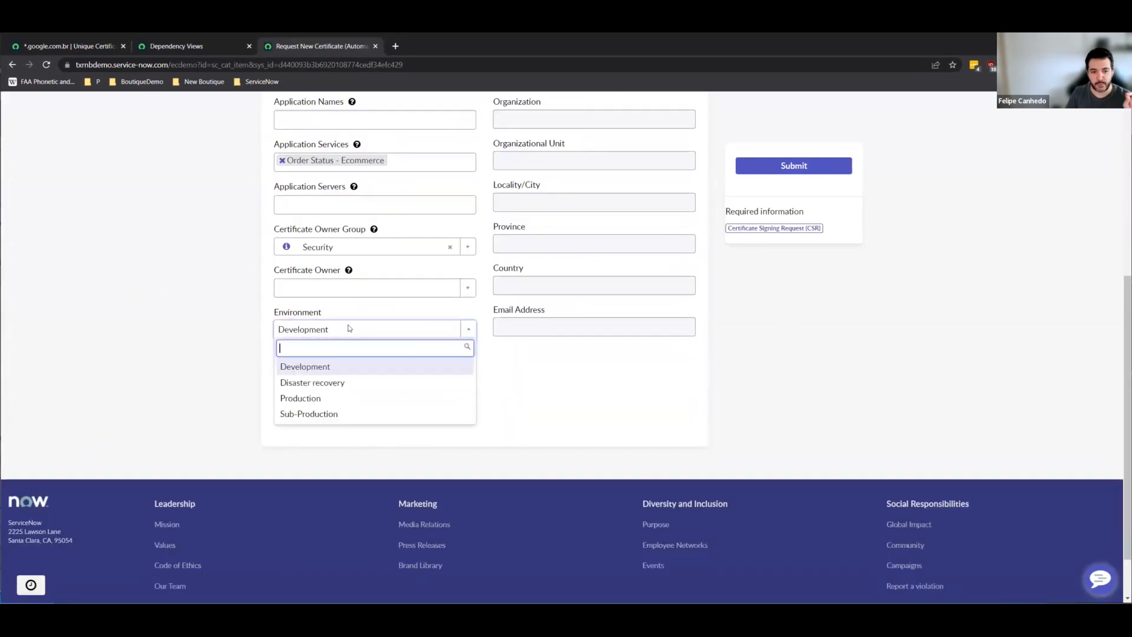
click(338, 366)
scroll(338, 368, up, 4)
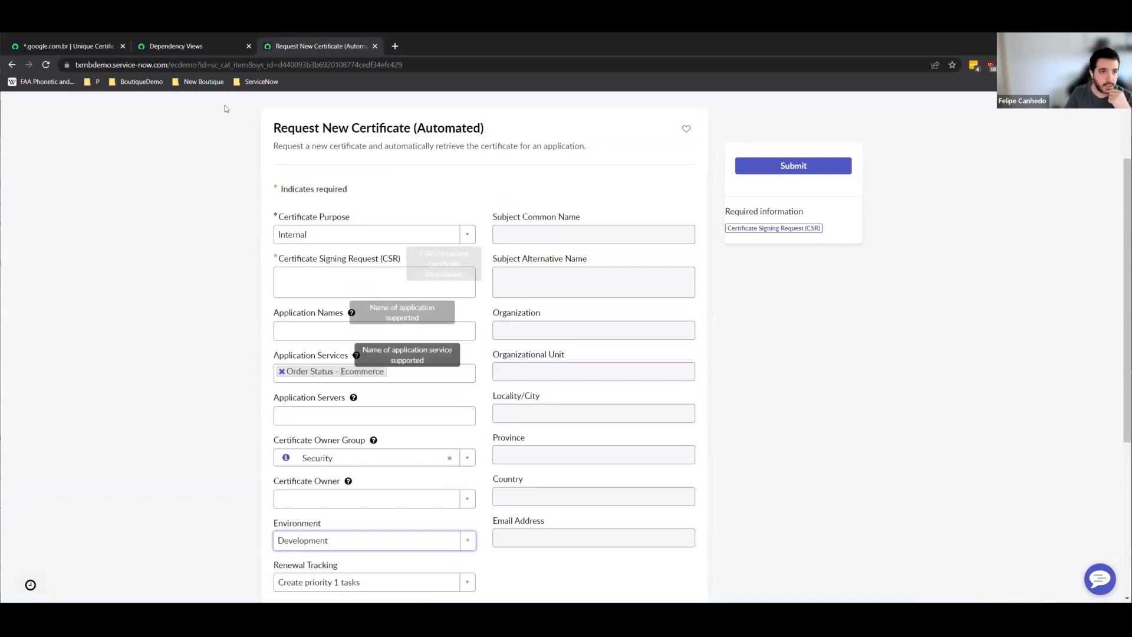
- Open Certificate Routing Policies from the favorites and check the certificate purpose and environment of the MSCA_RP policy
click(171, 46)
click(91, 48)
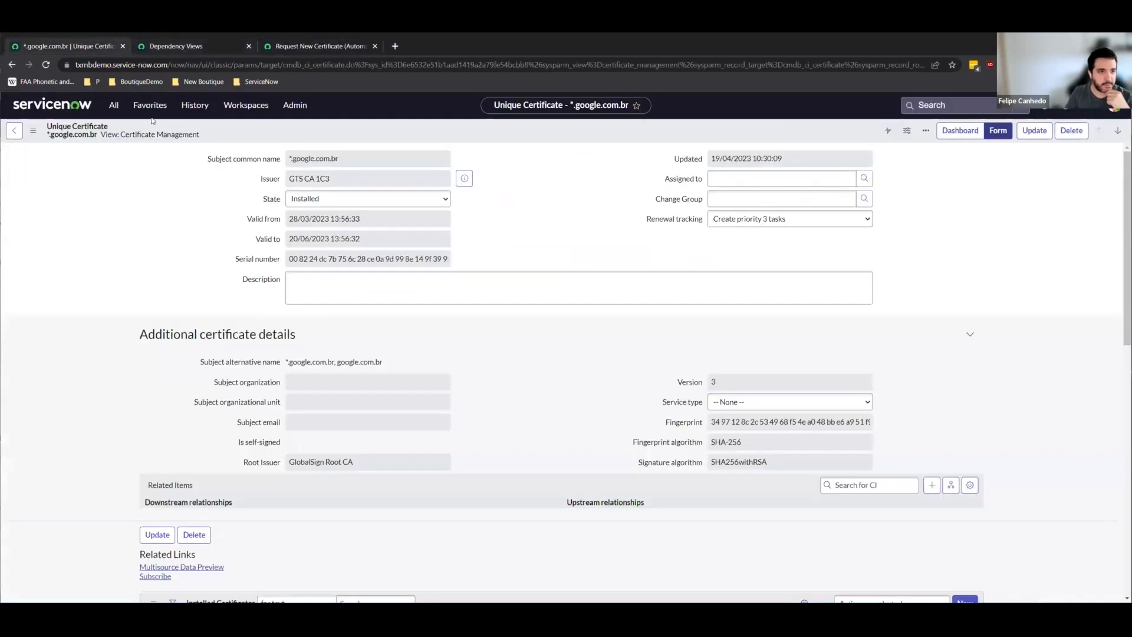
click(149, 105)
click(141, 176)
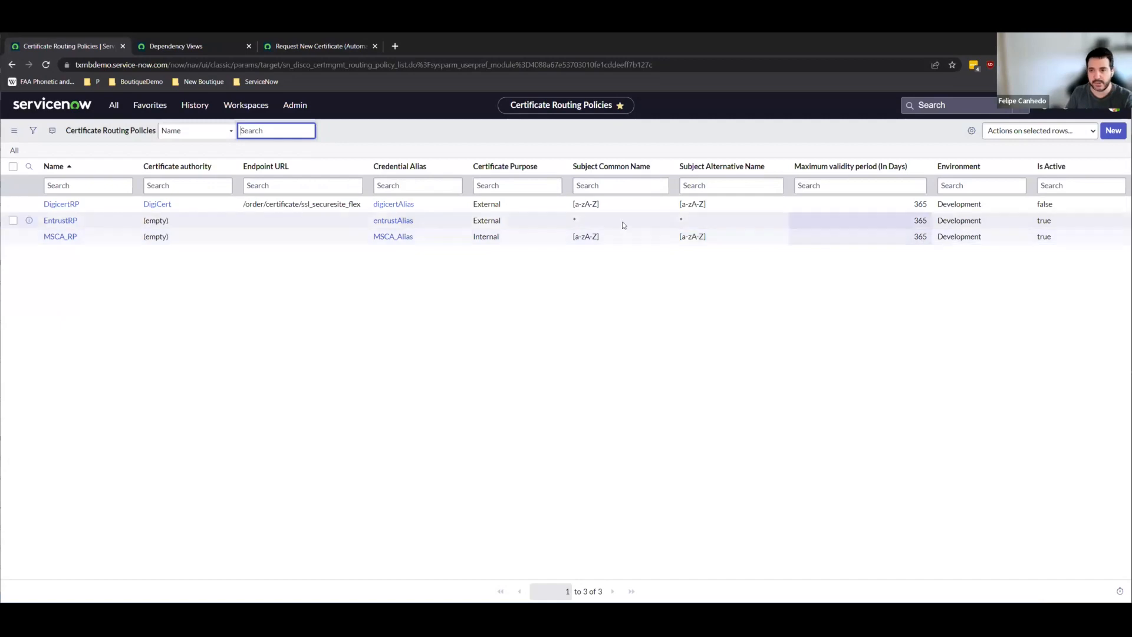
drag(512, 236, 474, 239)
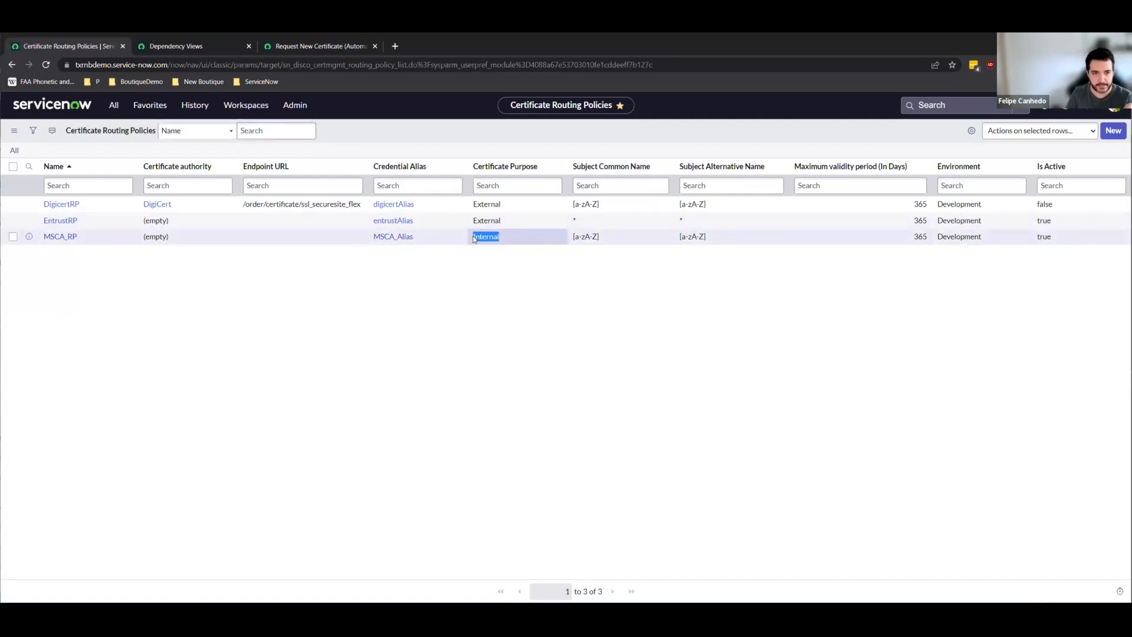
double_click(937, 238)
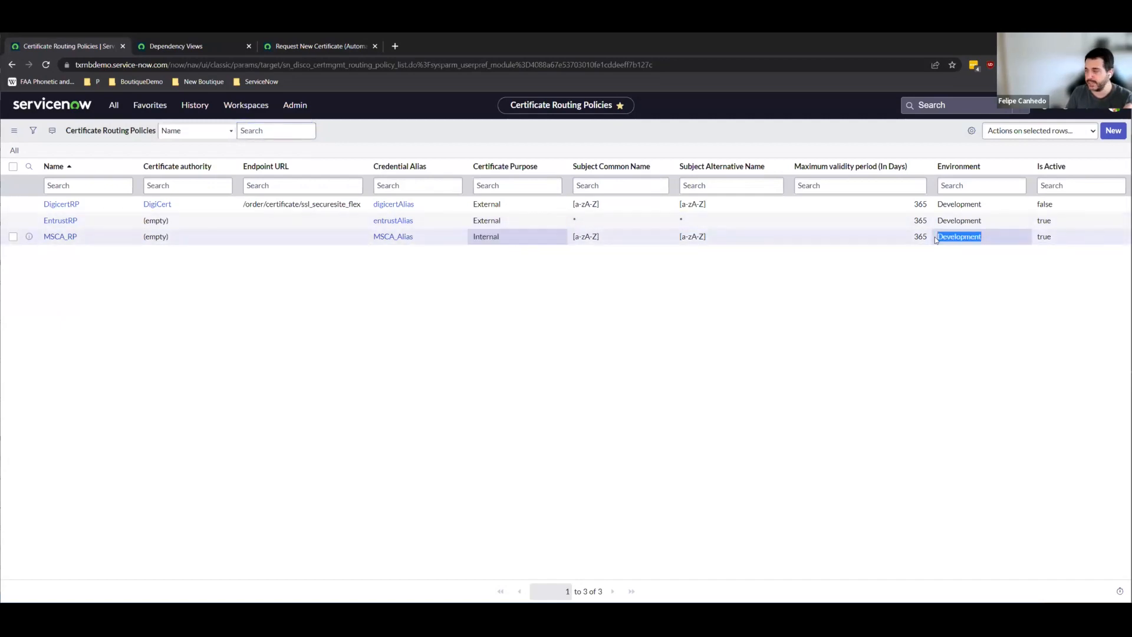
- Open the MSCA_RP routing policy record and examine its certificate authority and CA host IP
click(54, 237)
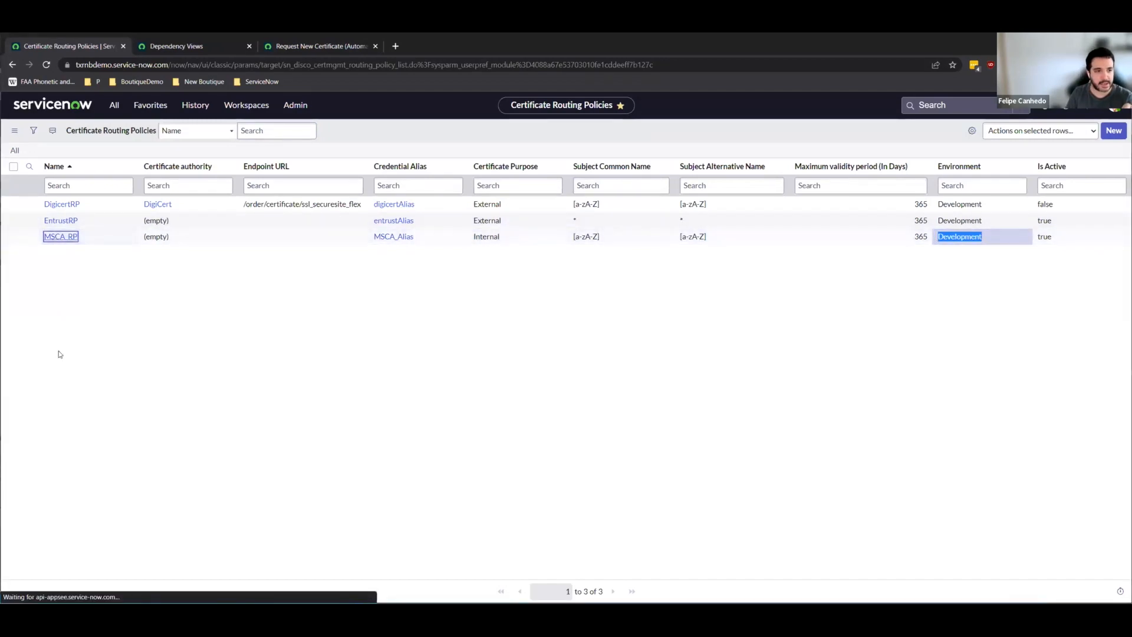
drag(332, 175, 292, 174)
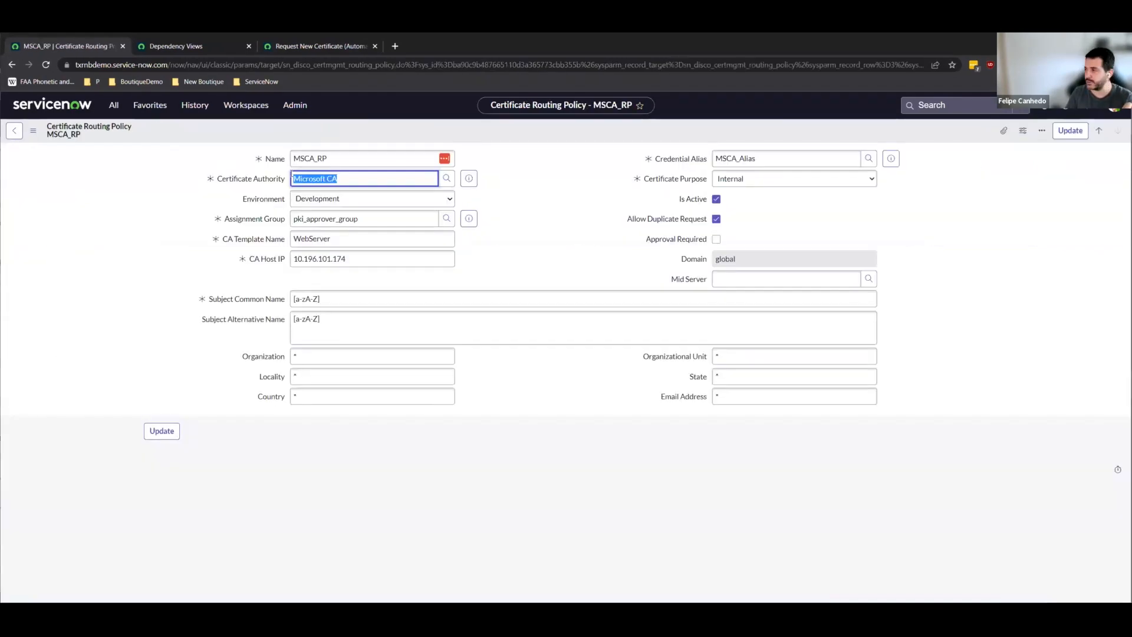
drag(354, 259, 277, 269)
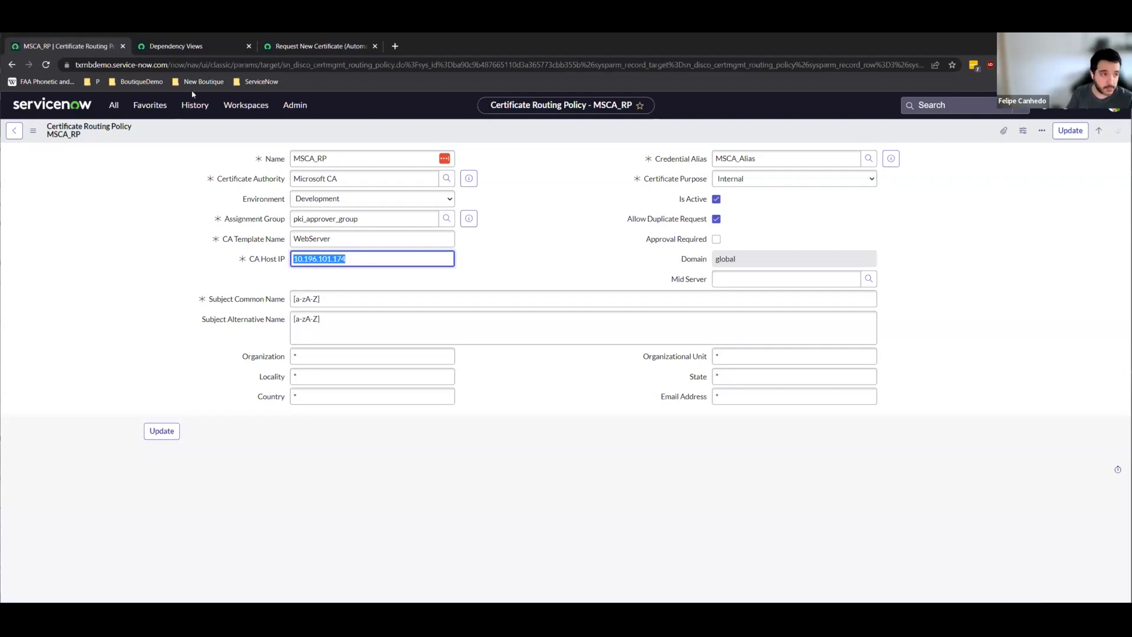
click(14, 130)
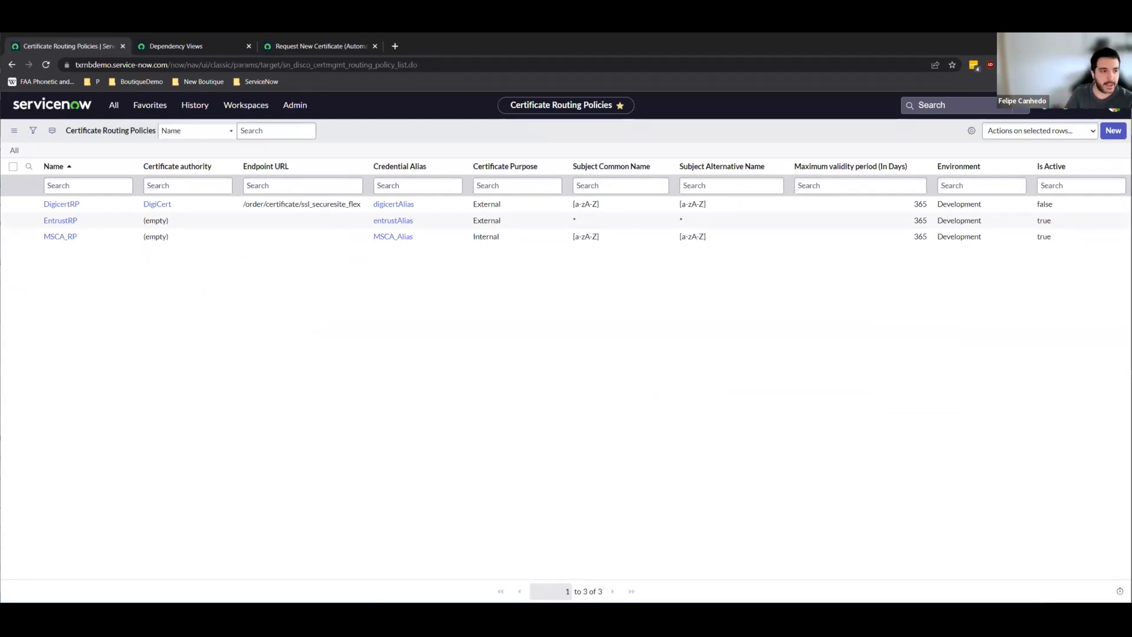
click(63, 238)
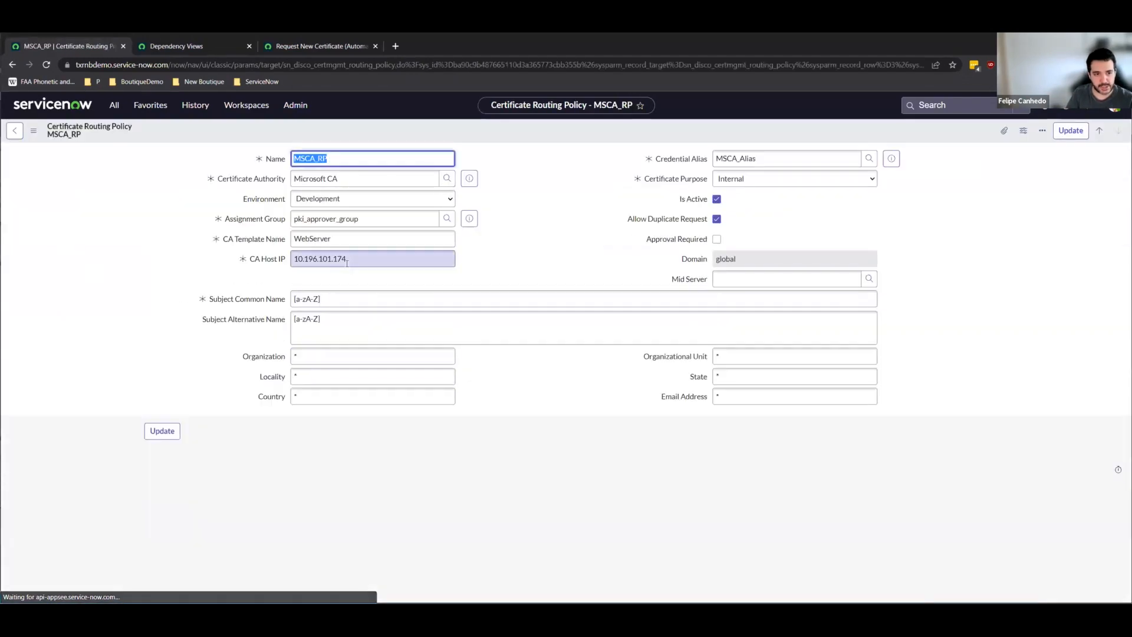
double_click(301, 260)
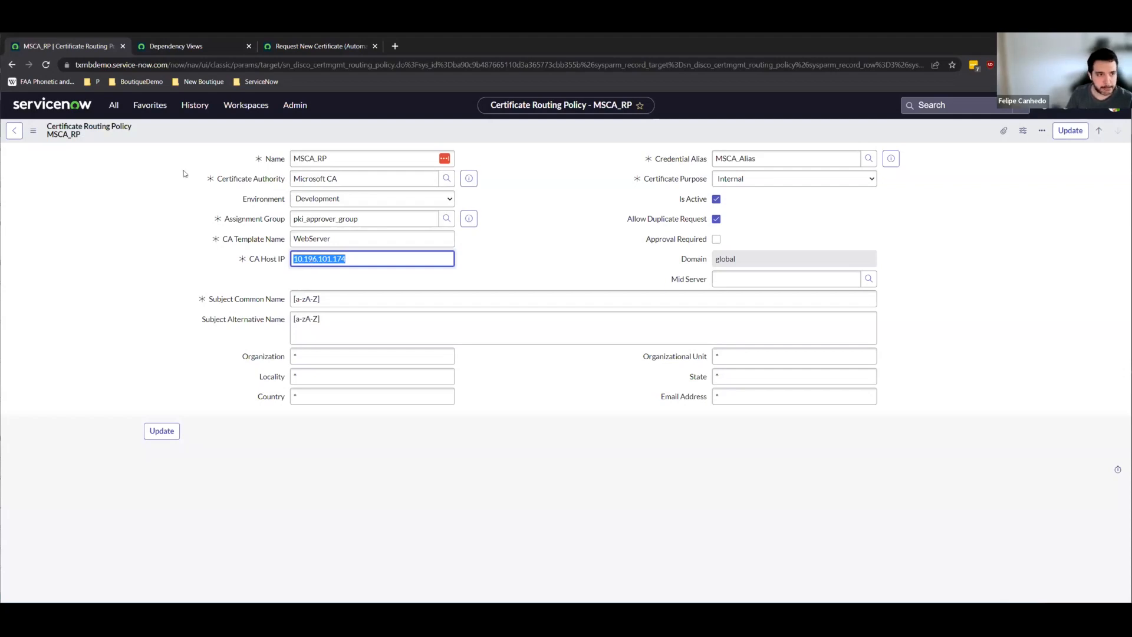
- Open the Certificate Management Dashboard from the favorites and return to the automated certificate request form
click(152, 109)
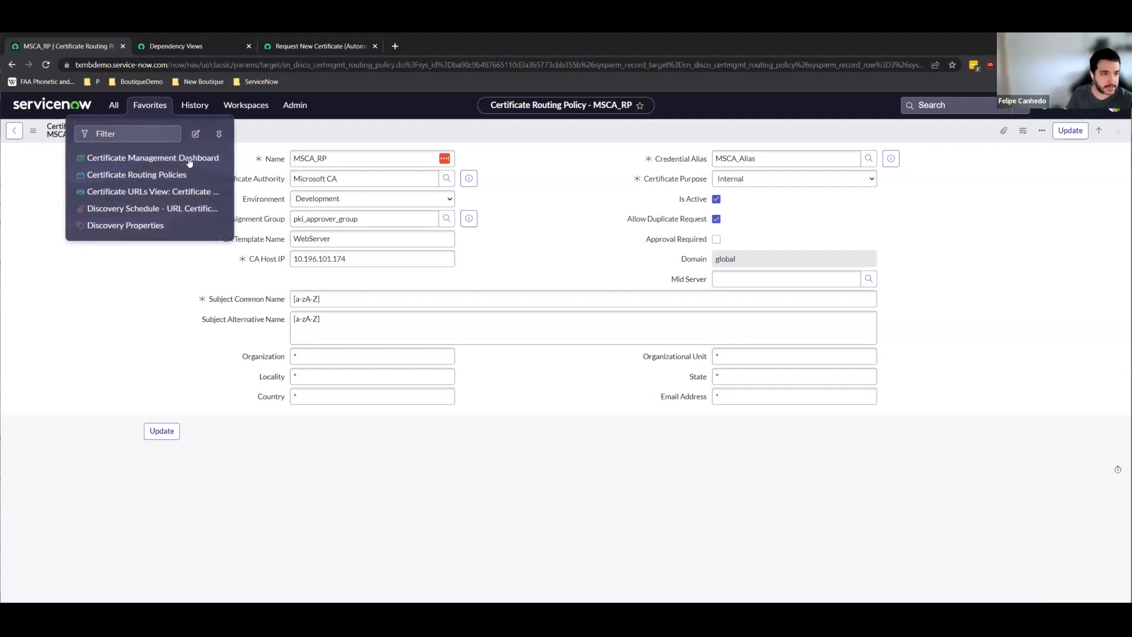
click(171, 158)
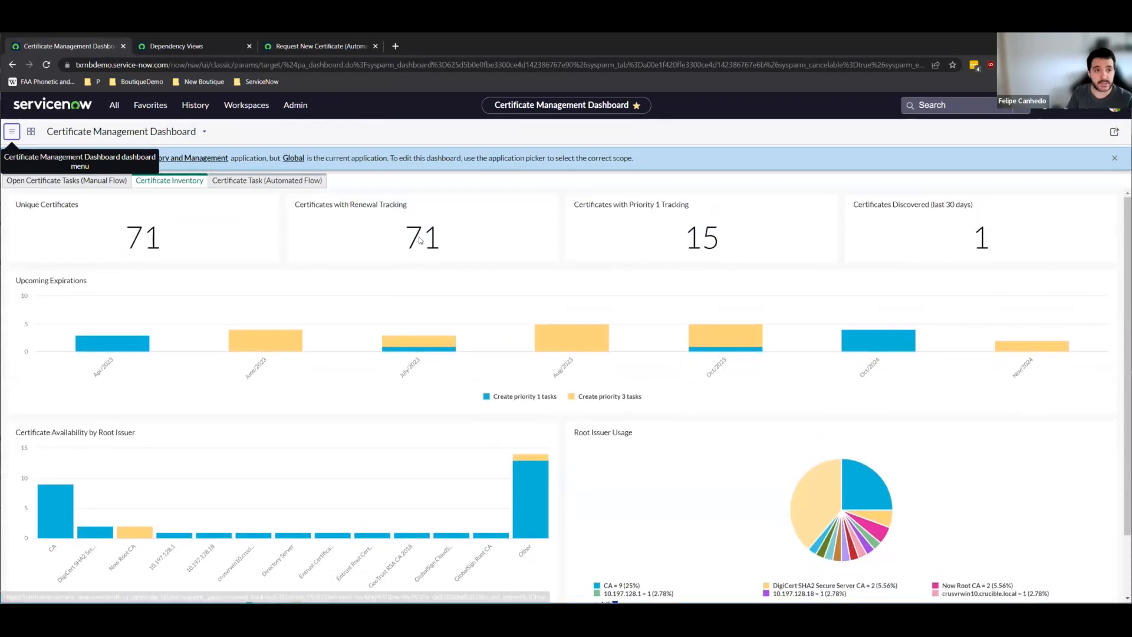
click(315, 47)
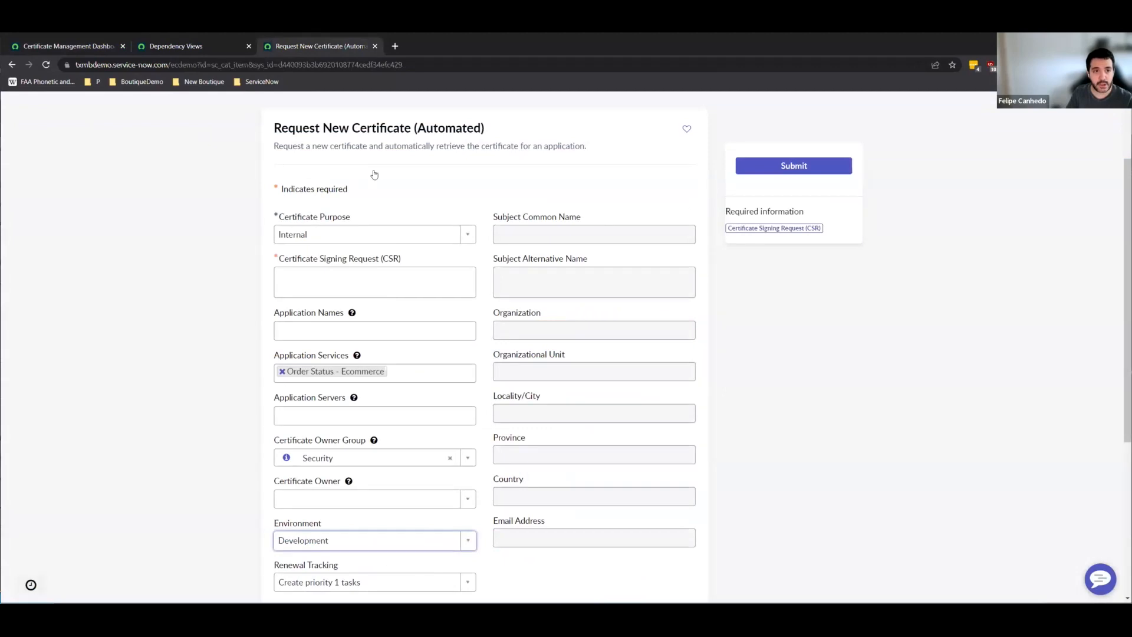
scroll(373, 175, up, 2)
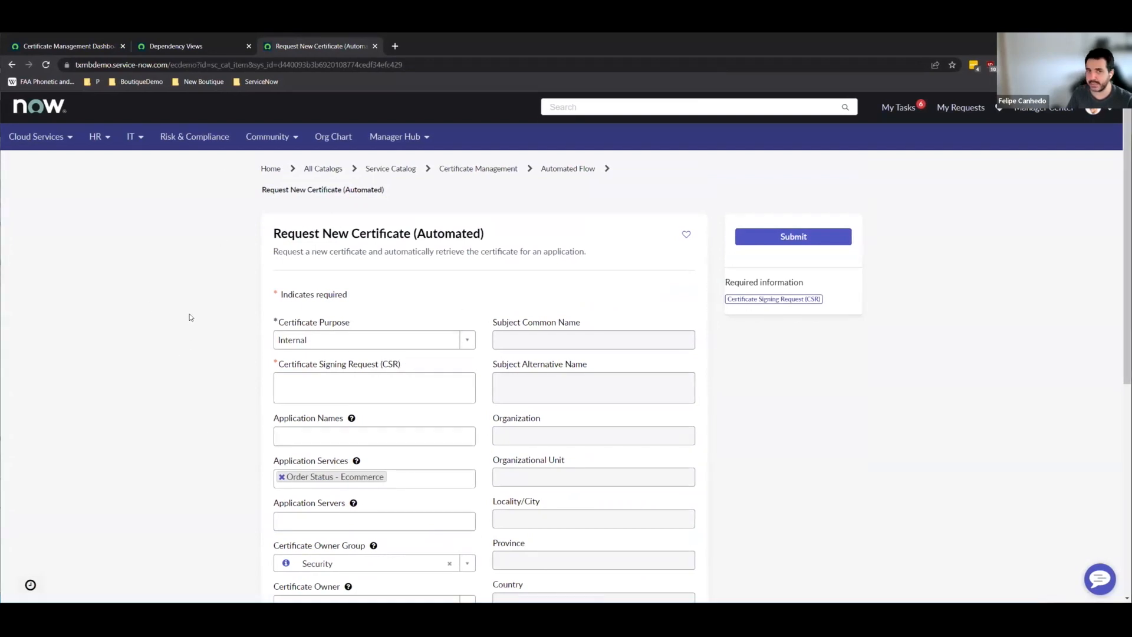
- Examine the Rewards Processing dependency map, tracing the mapped application through its Linux server to the V-ubuntu-Jboss unique certificate
click(160, 47)
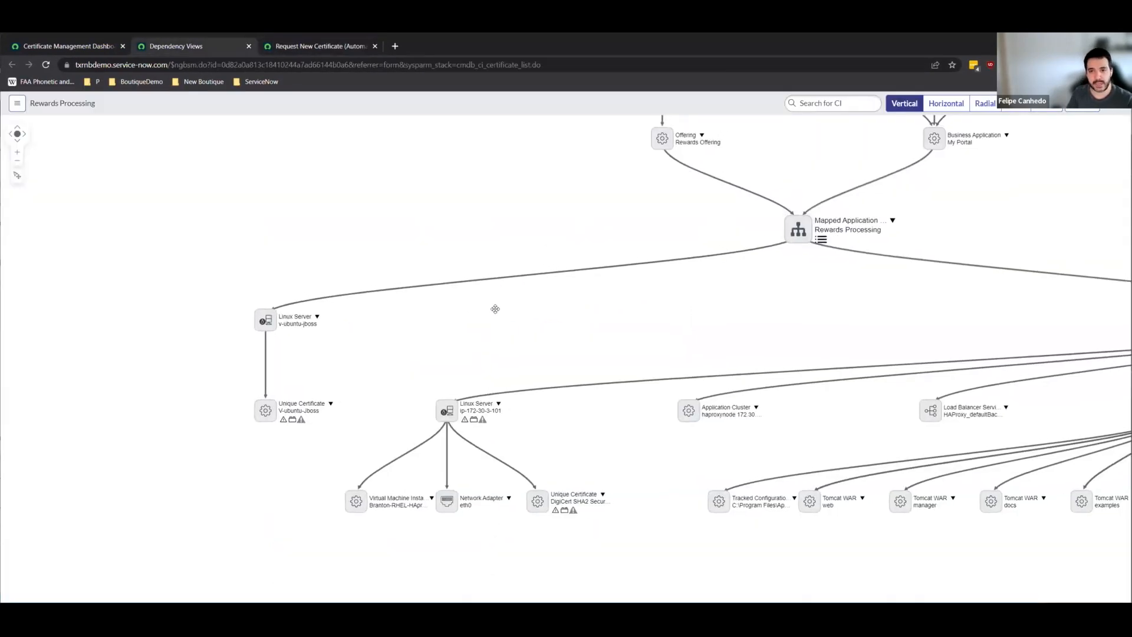
drag(495, 309, 523, 437)
drag(574, 301, 607, 397)
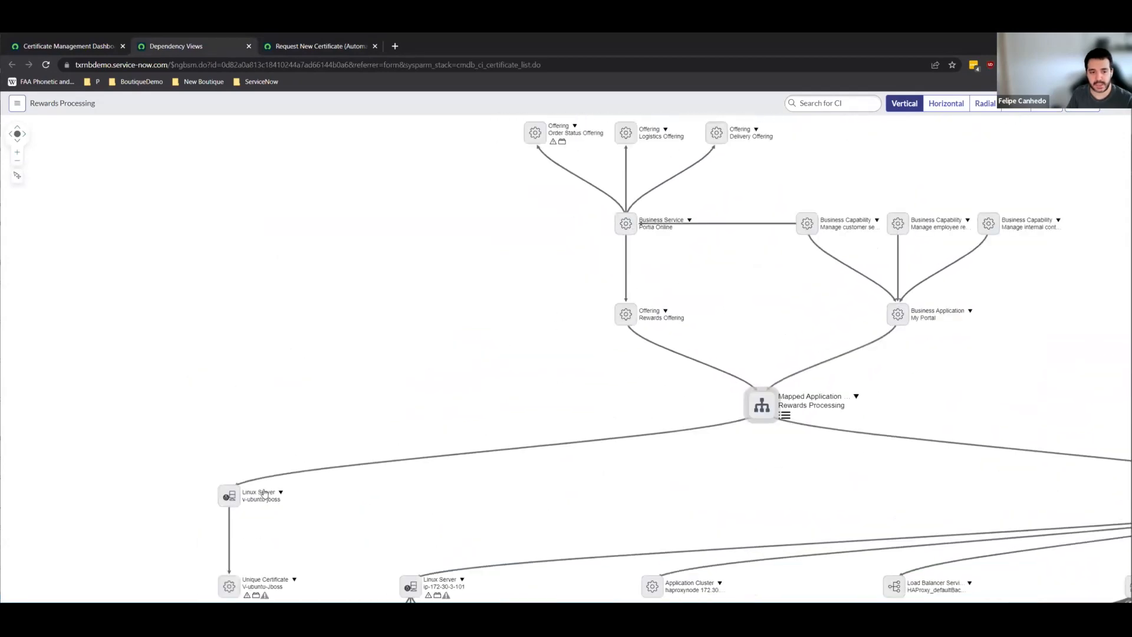
drag(264, 494, 305, 392)
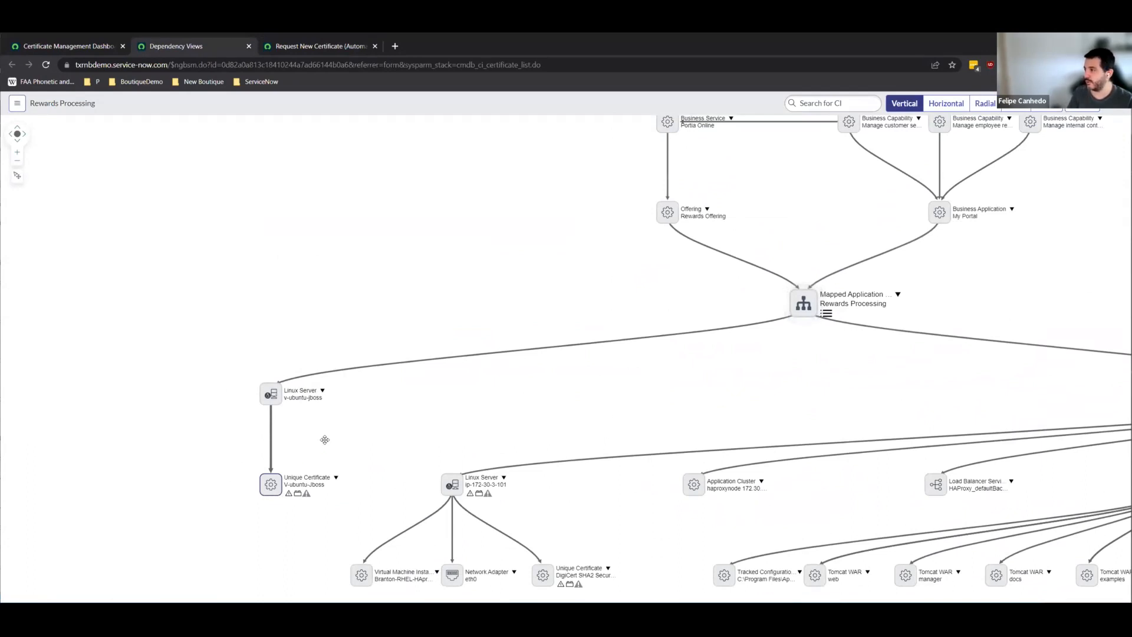
click(805, 305)
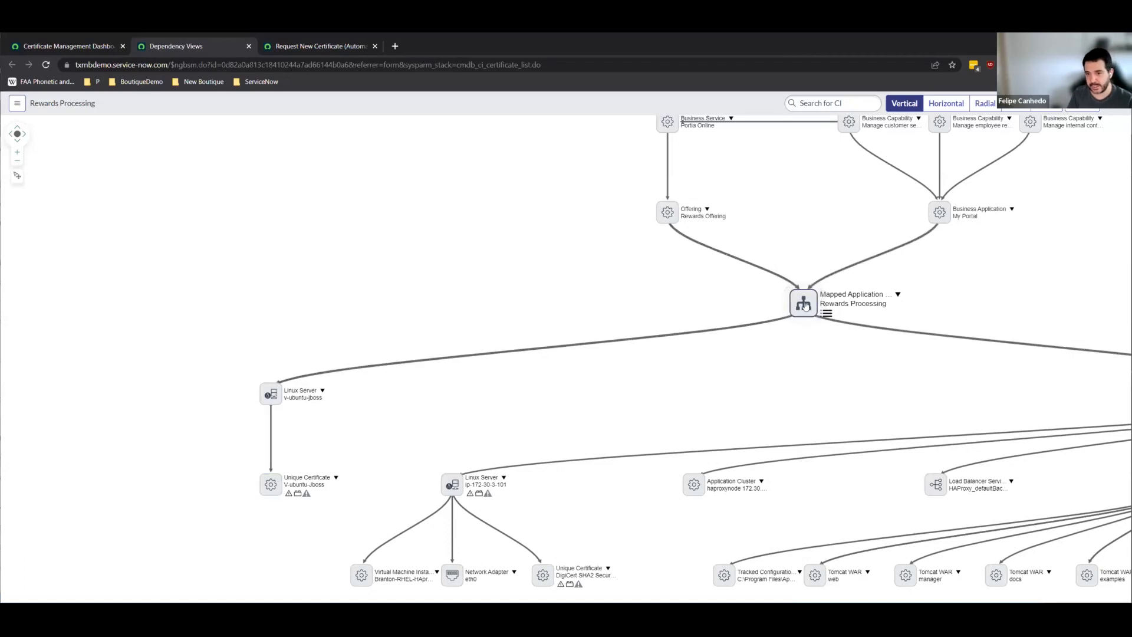
click(270, 489)
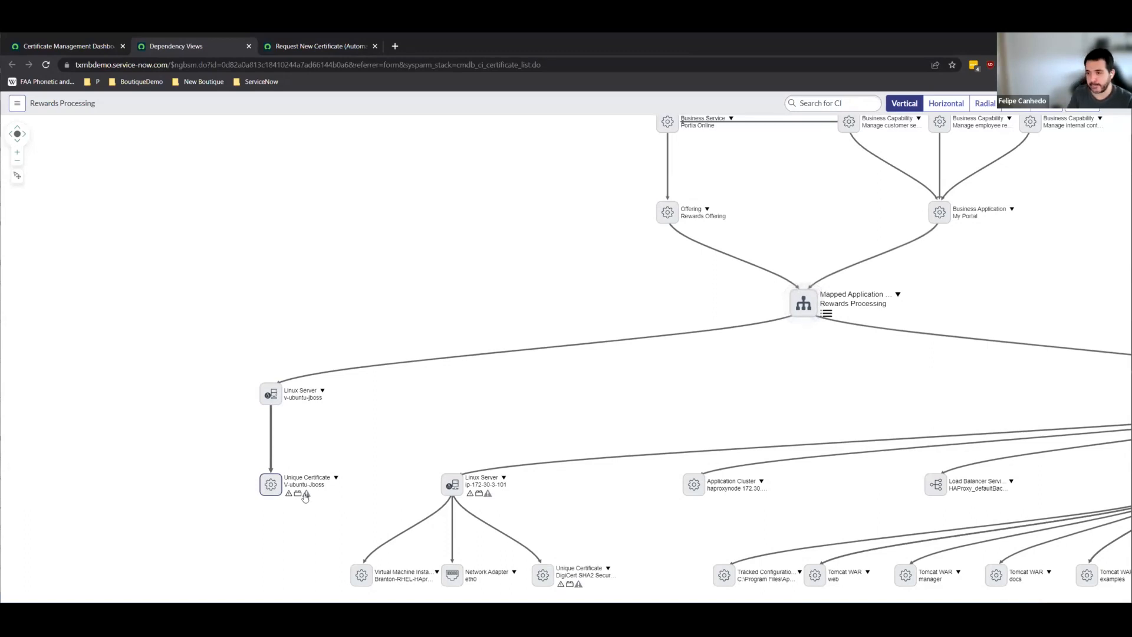
- Open the unique certificates list from the Certificate Management Dashboard and sort it by Valid to, earliest date first
click(102, 45)
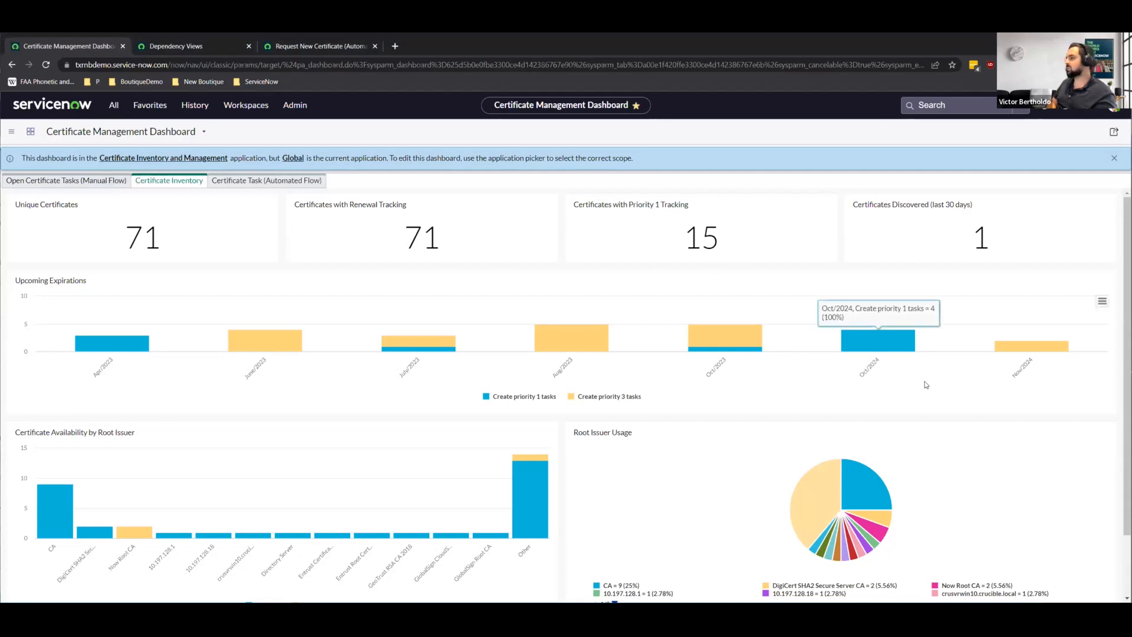
scroll(927, 385, down, 2)
scroll(927, 385, up, 2)
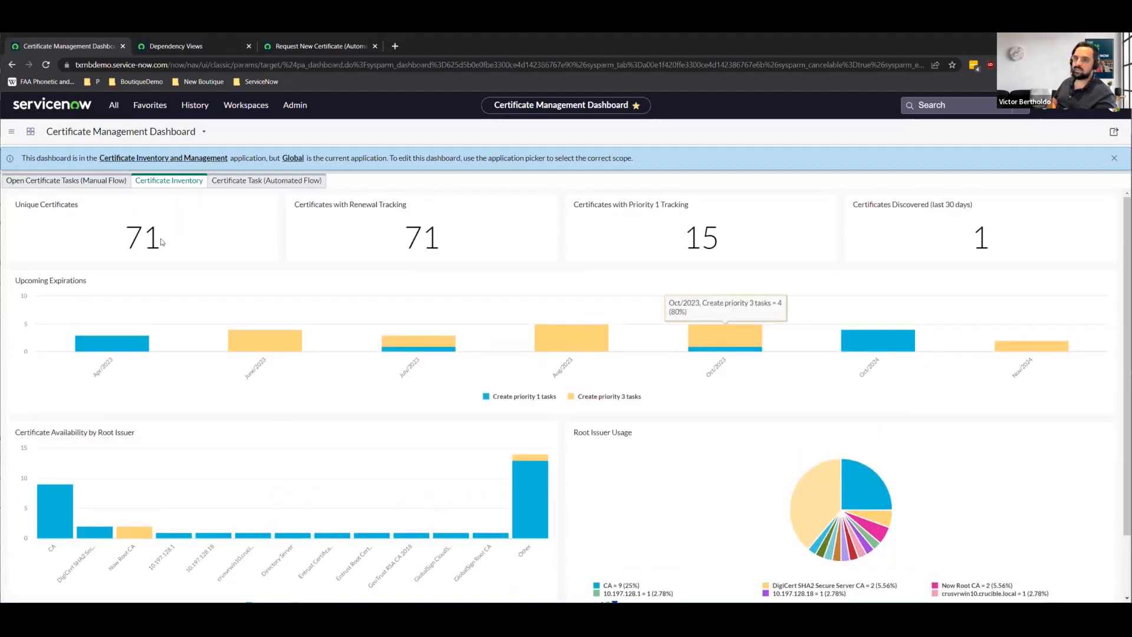
click(154, 238)
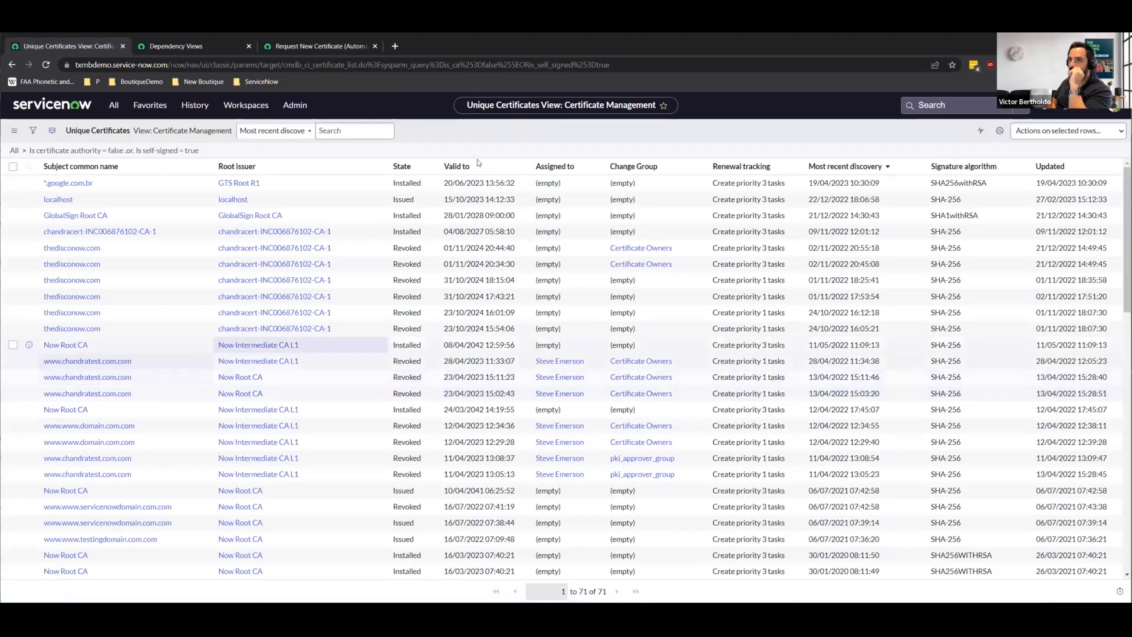
click(519, 166)
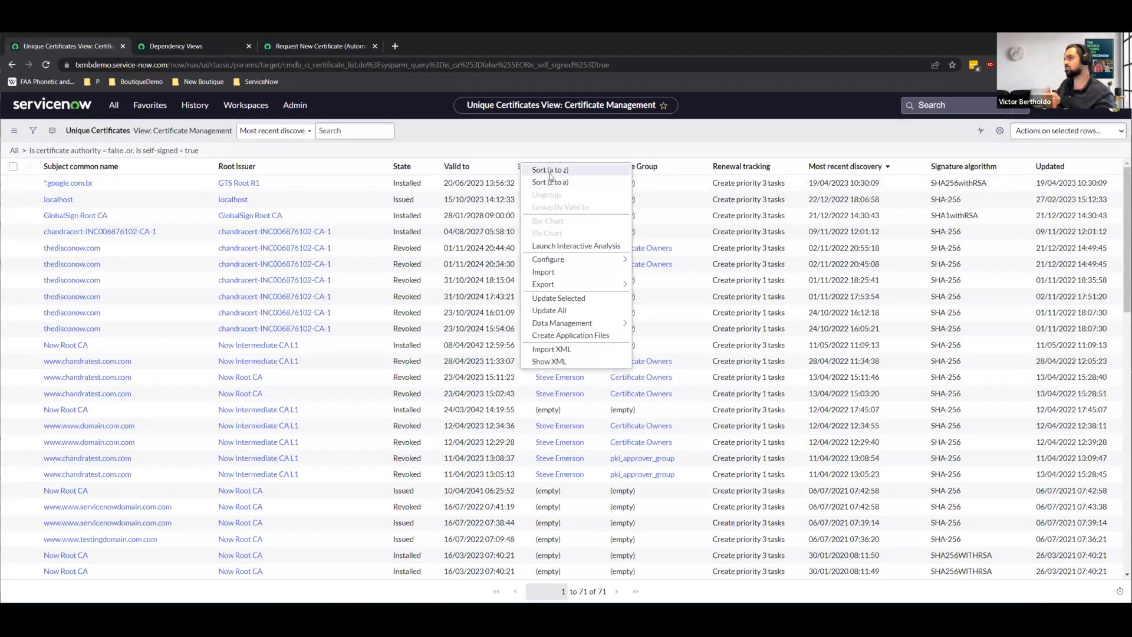
key(Escape)
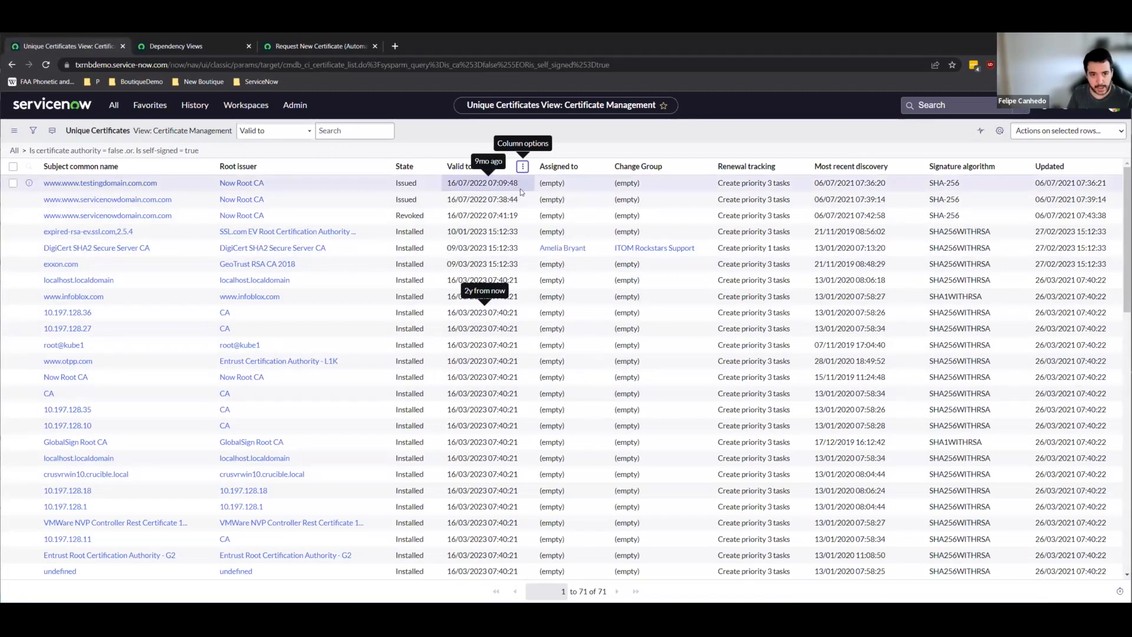
- Filter the unique certificates list to those with a Valid to date on or before 28/04/2023 11:33:07
scroll(491, 466, down, 4)
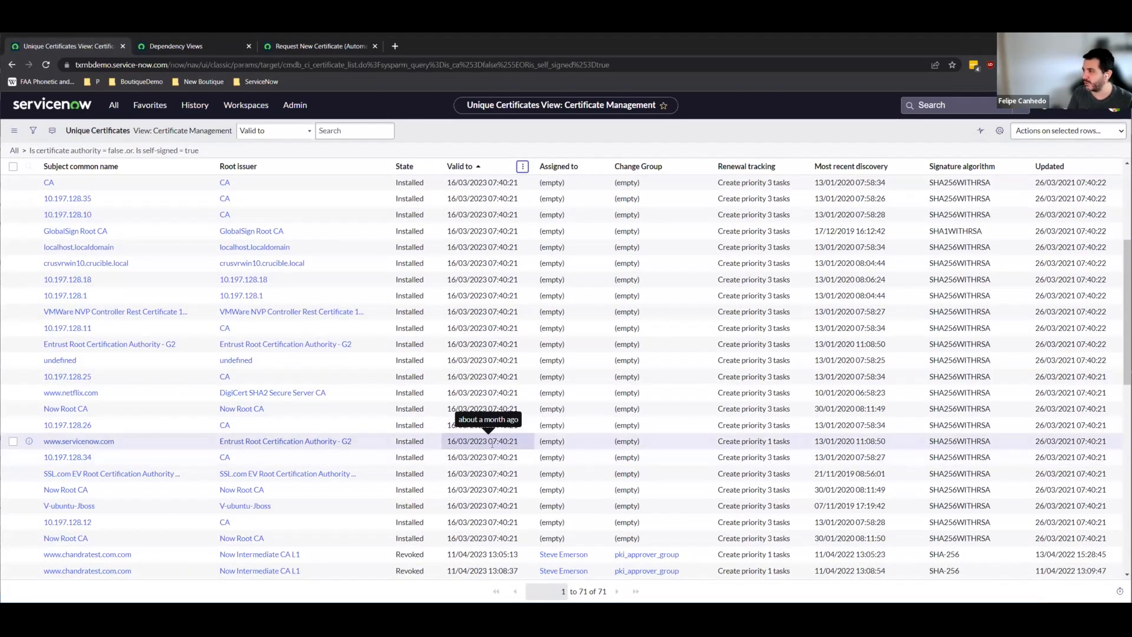
scroll(494, 439, up, 4)
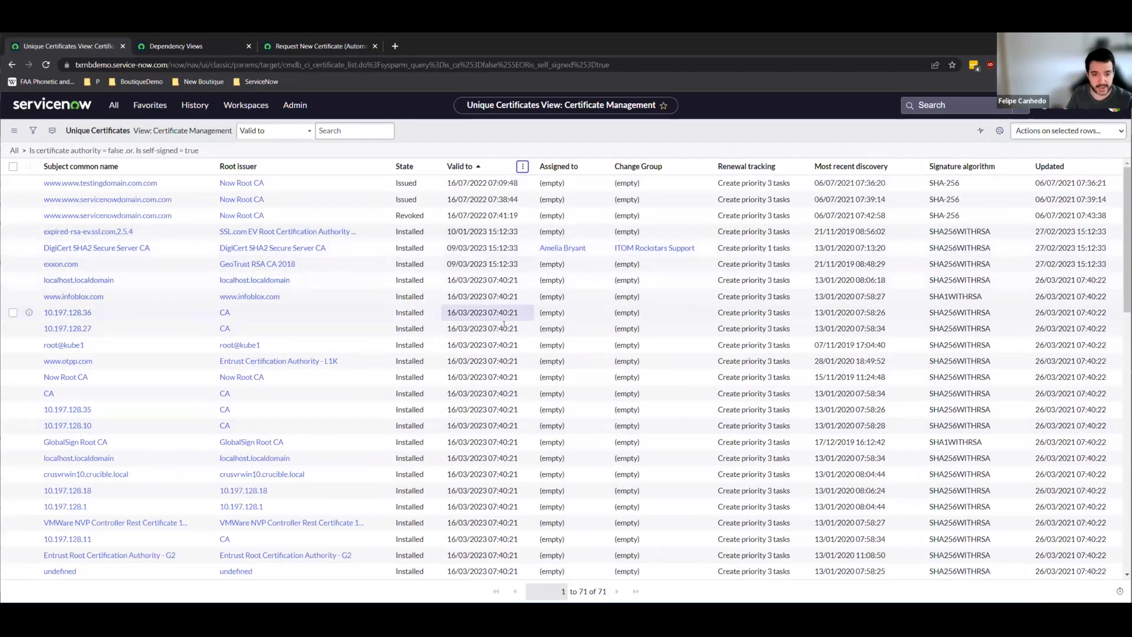
scroll(497, 331, down, 5)
scroll(497, 331, down, 4)
scroll(518, 295, up, 3)
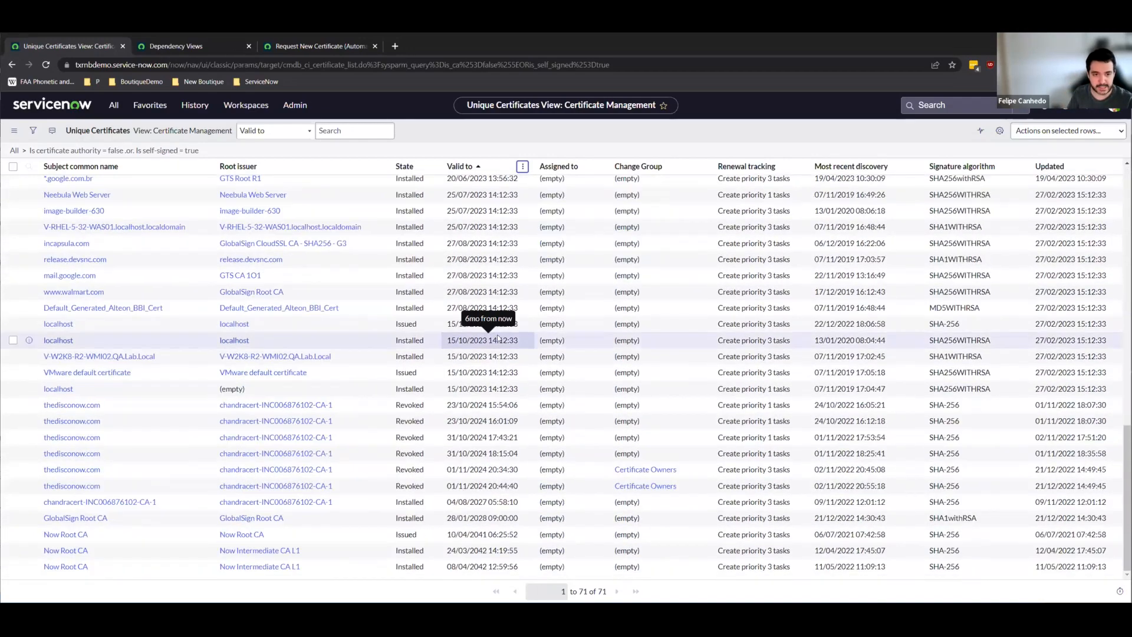
right_click(519, 285)
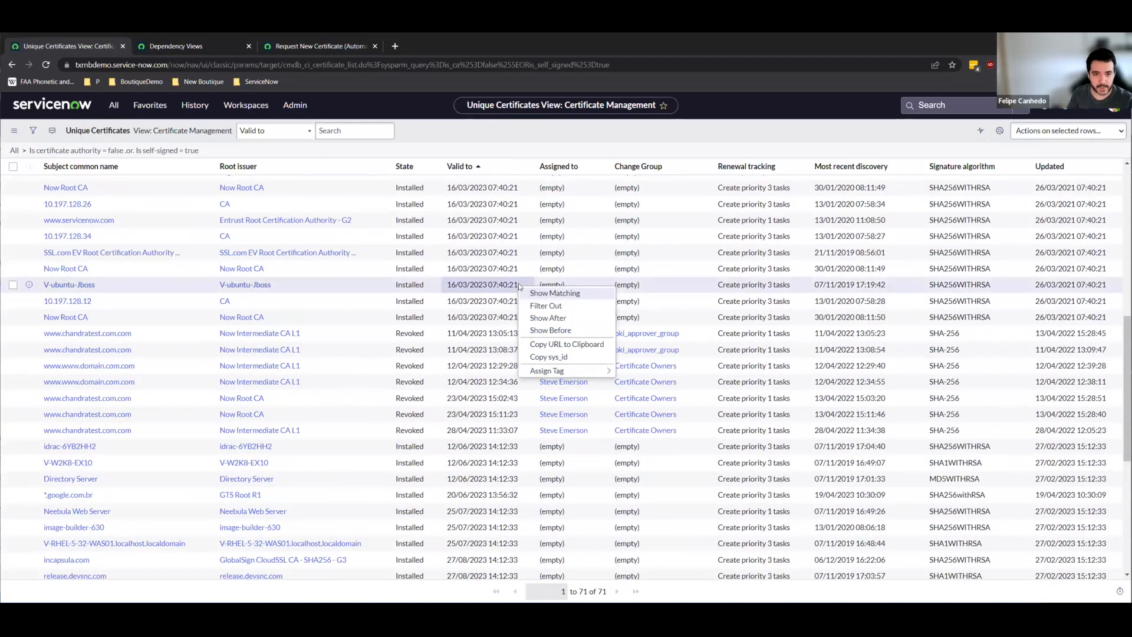
scroll(530, 286, up, 1)
scroll(525, 313, down, 3)
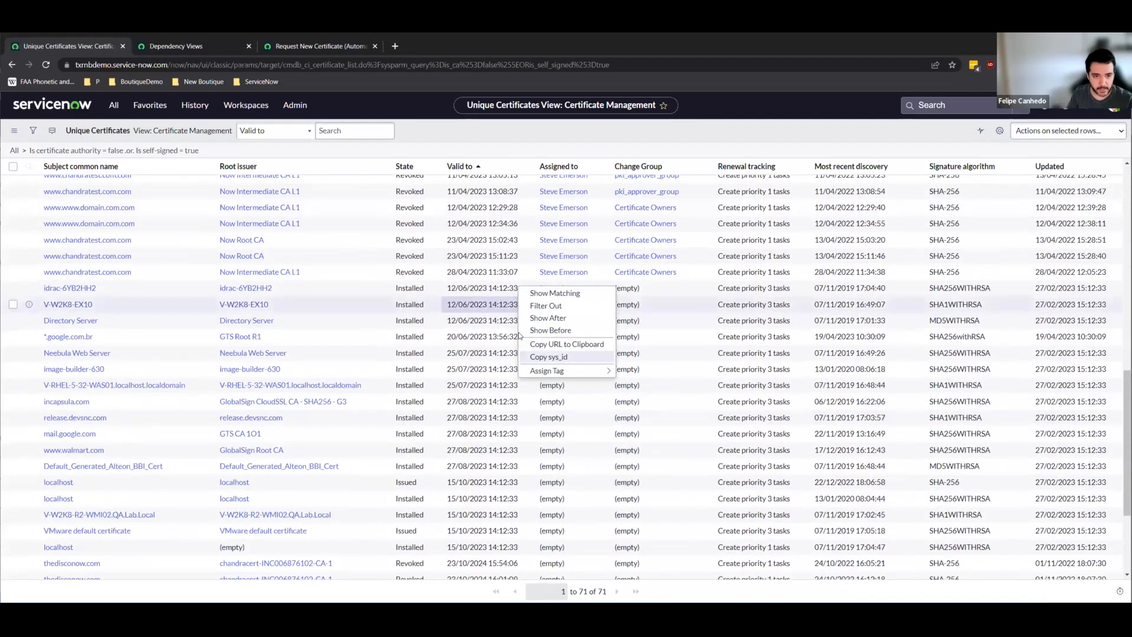
click(516, 270)
right_click(516, 270)
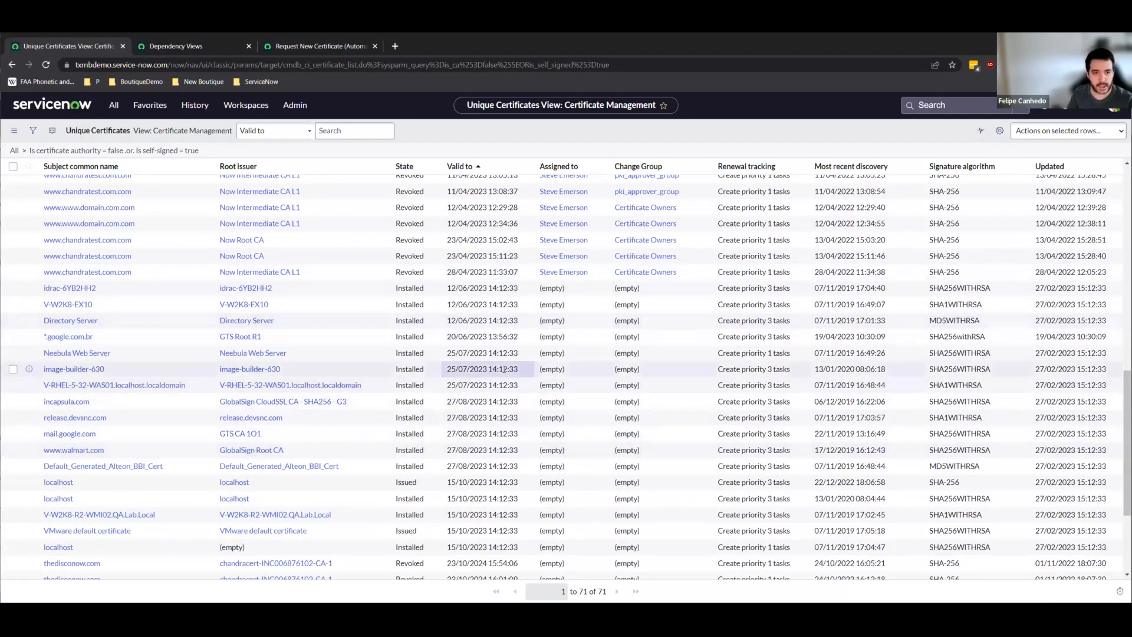
scroll(597, 336, up, 3)
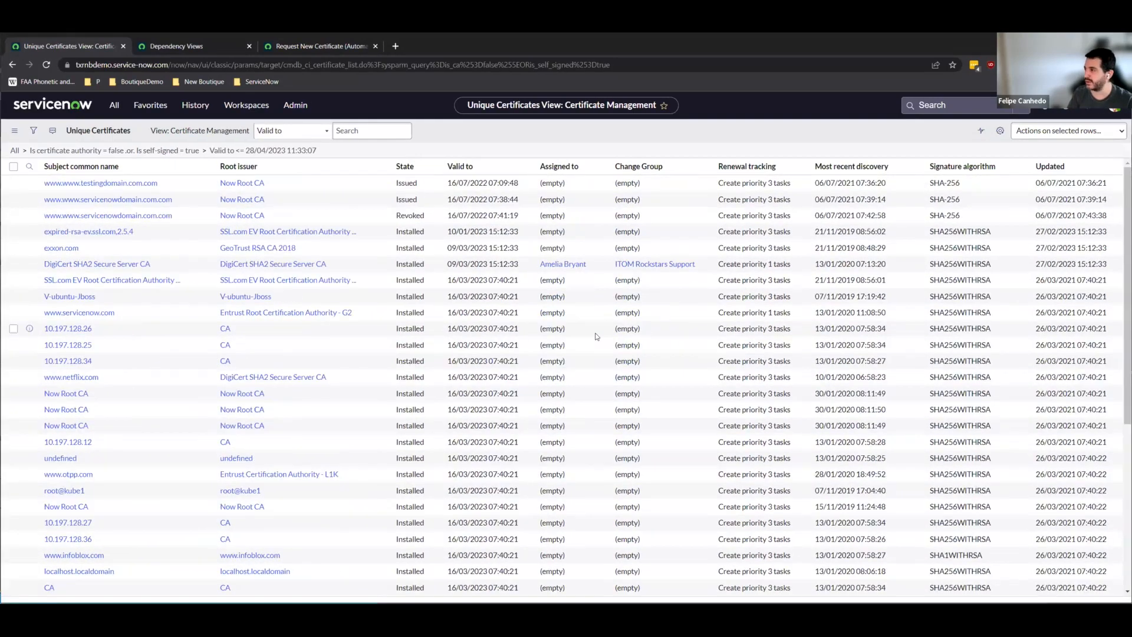
- Review the filtered unique certificates list from the earliest to the latest Valid to dates
scroll(381, 332, down, 5)
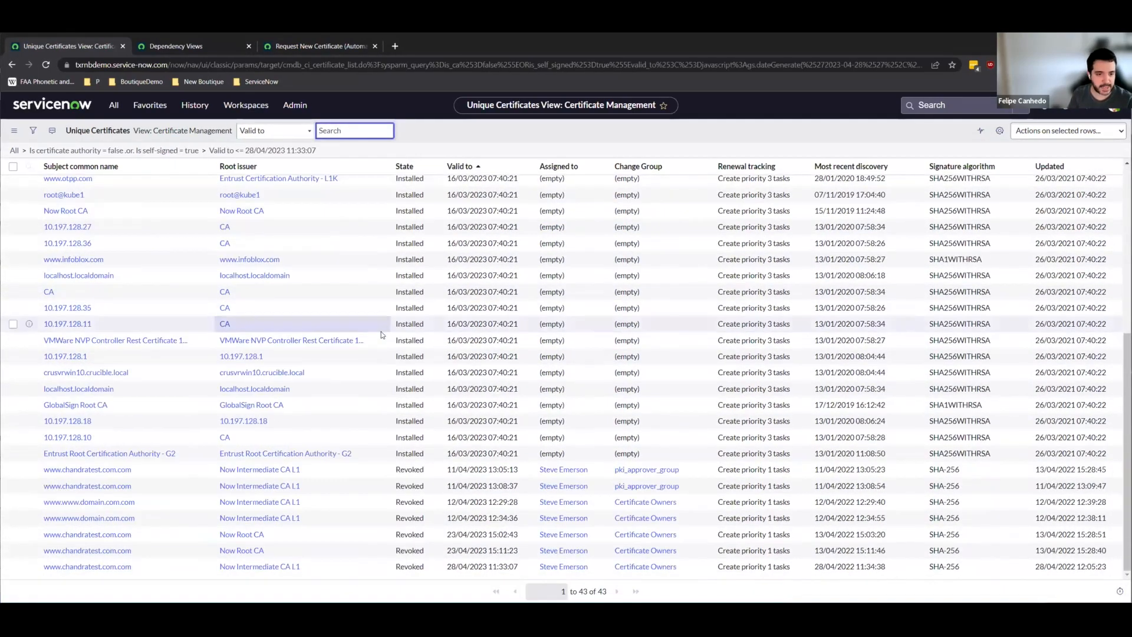
scroll(397, 483, up, 3)
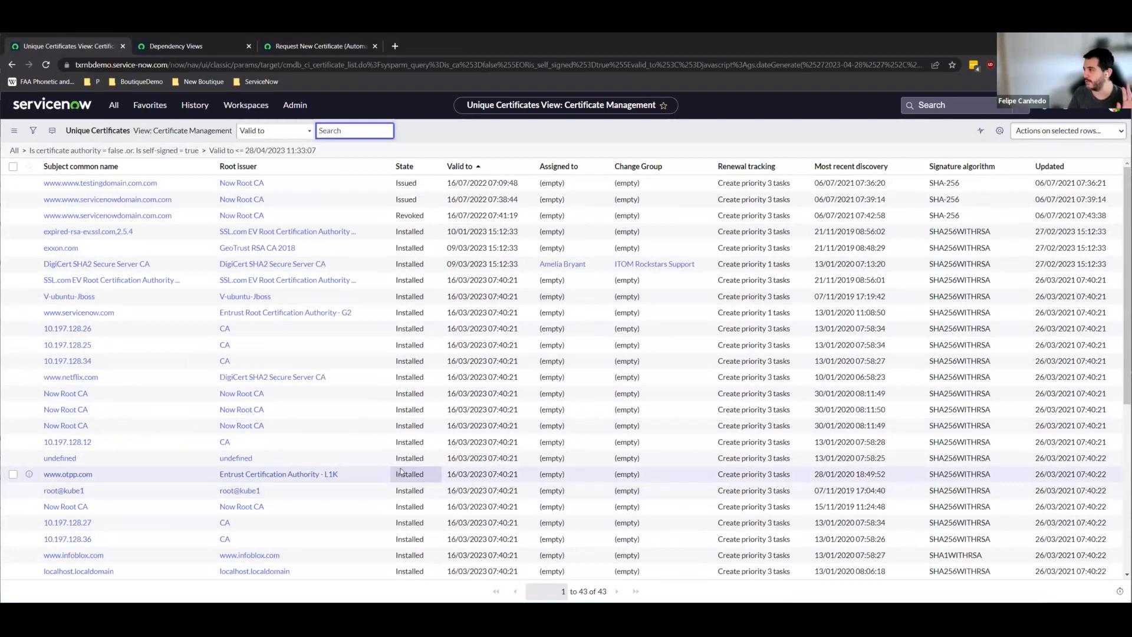
scroll(400, 473, down, 5)
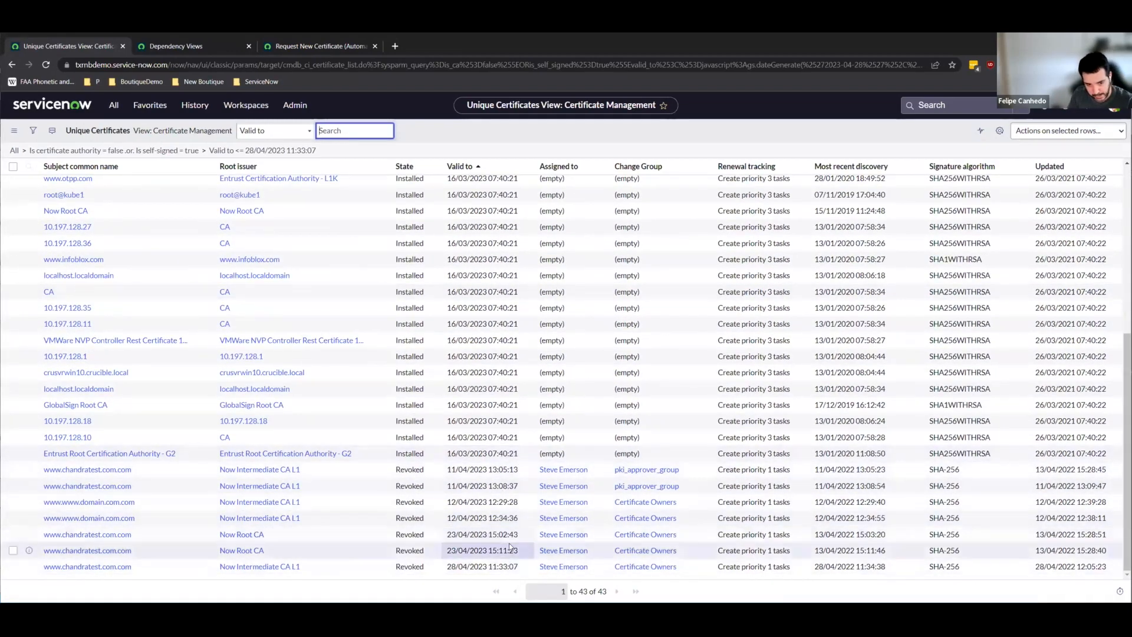
right_click(529, 532)
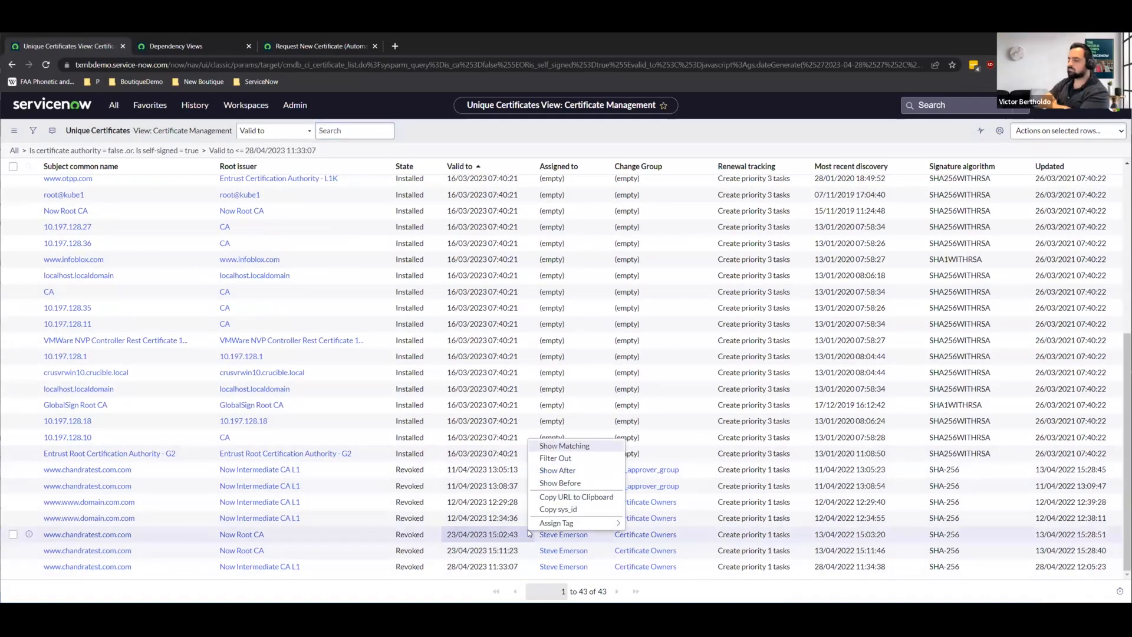
click(457, 581)
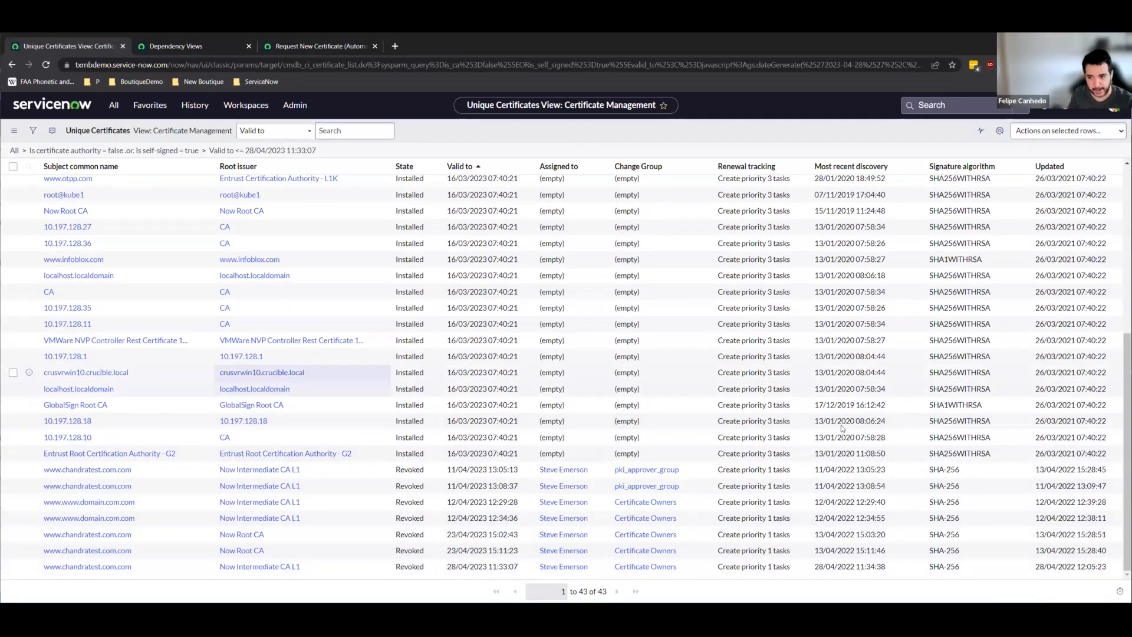
scroll(971, 335, up, 5)
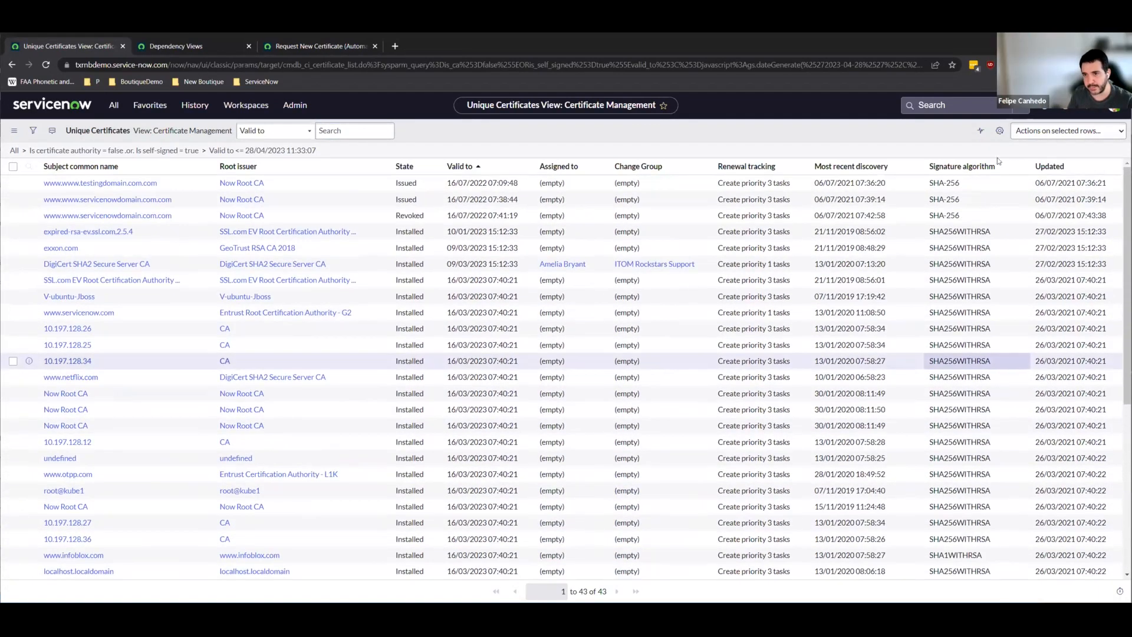
- Launch an interactive analysis of the filtered unique certificates by signature algorithm and inspect its charts
click(1019, 168)
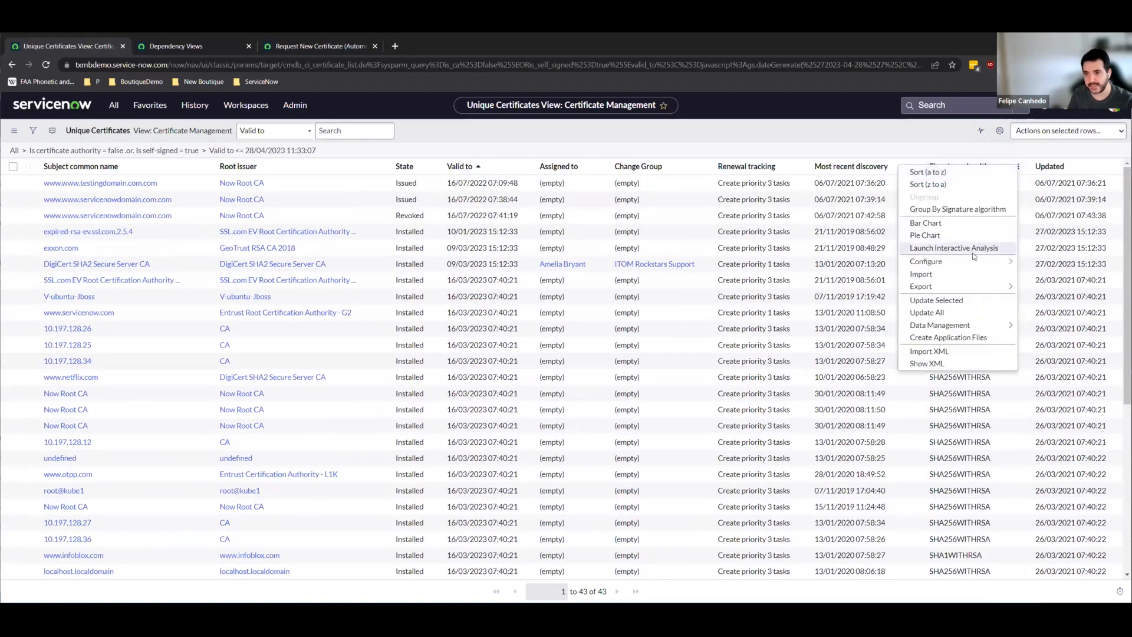
click(1019, 166)
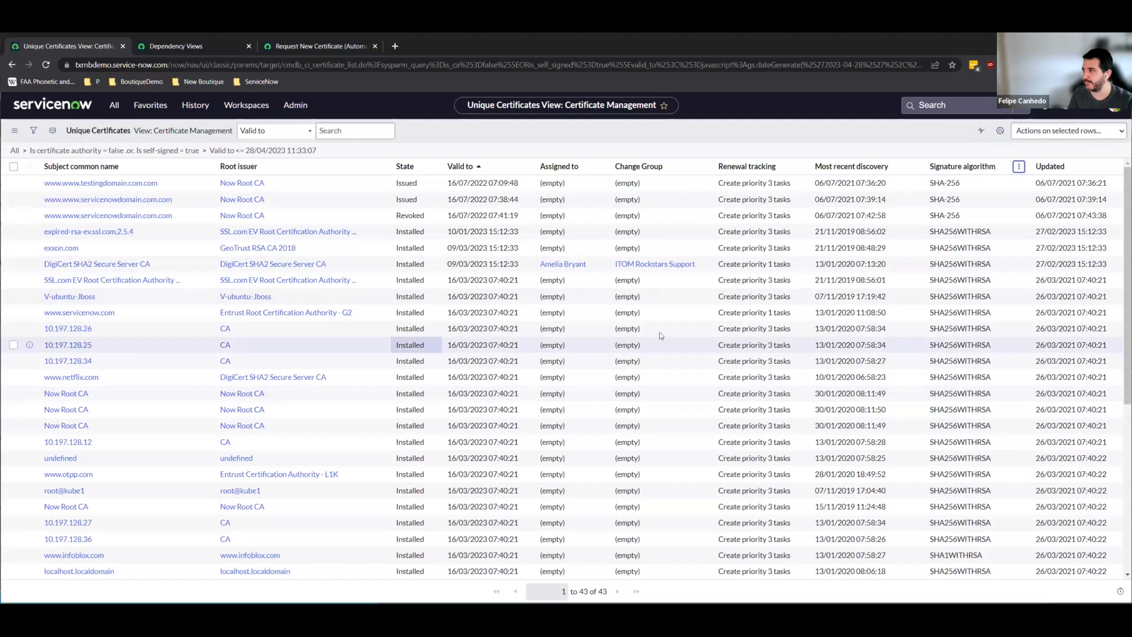
click(1018, 166)
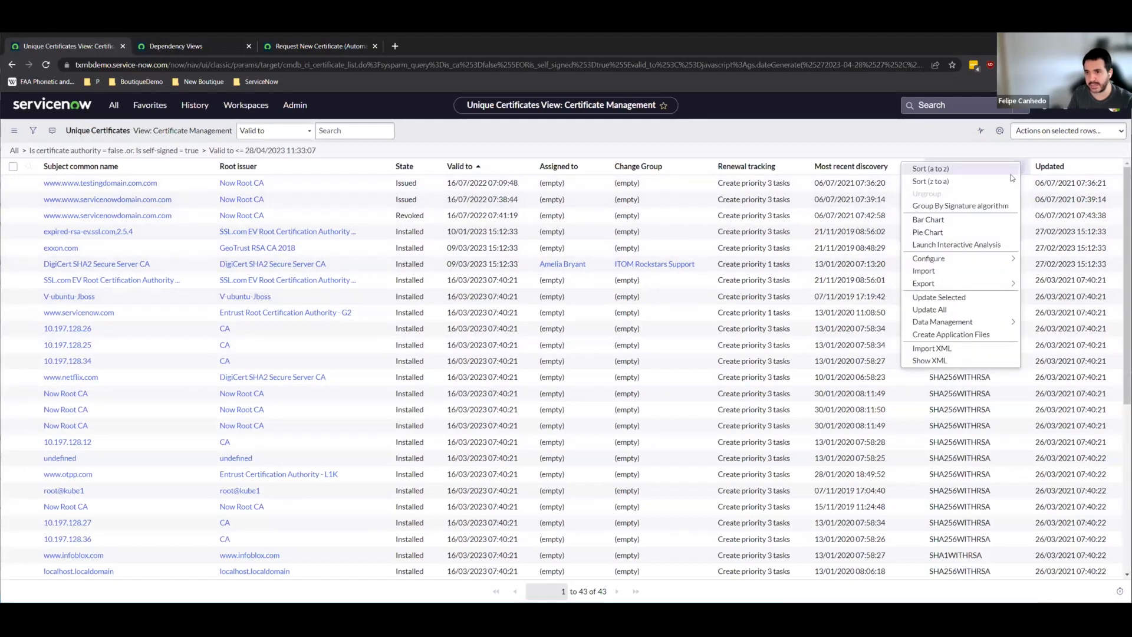
click(965, 245)
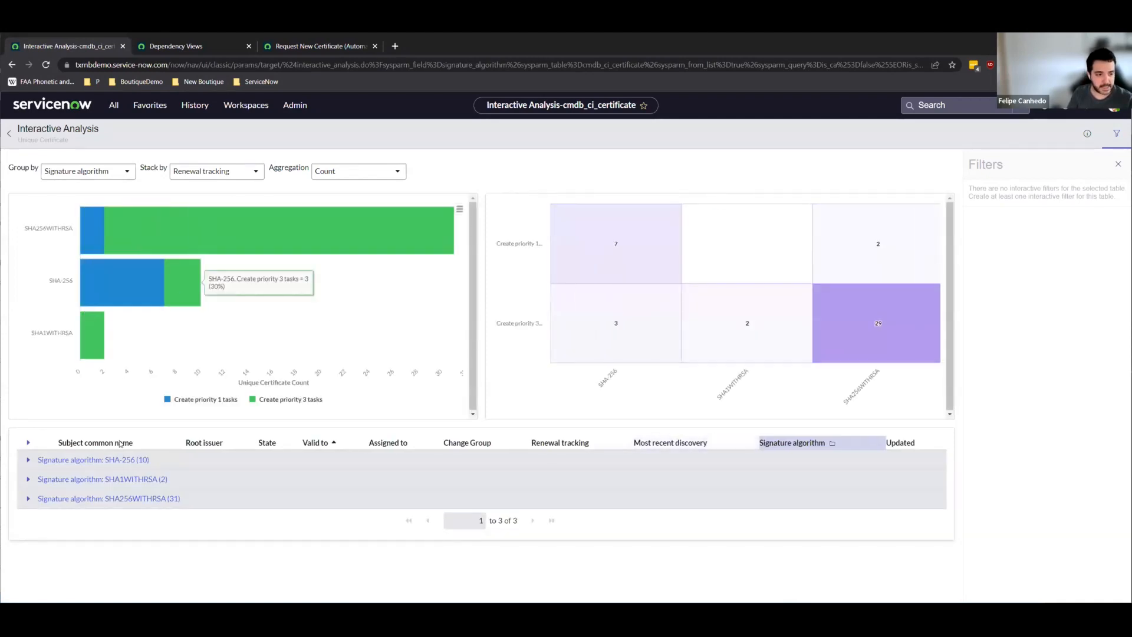
mouse_move(639, 266)
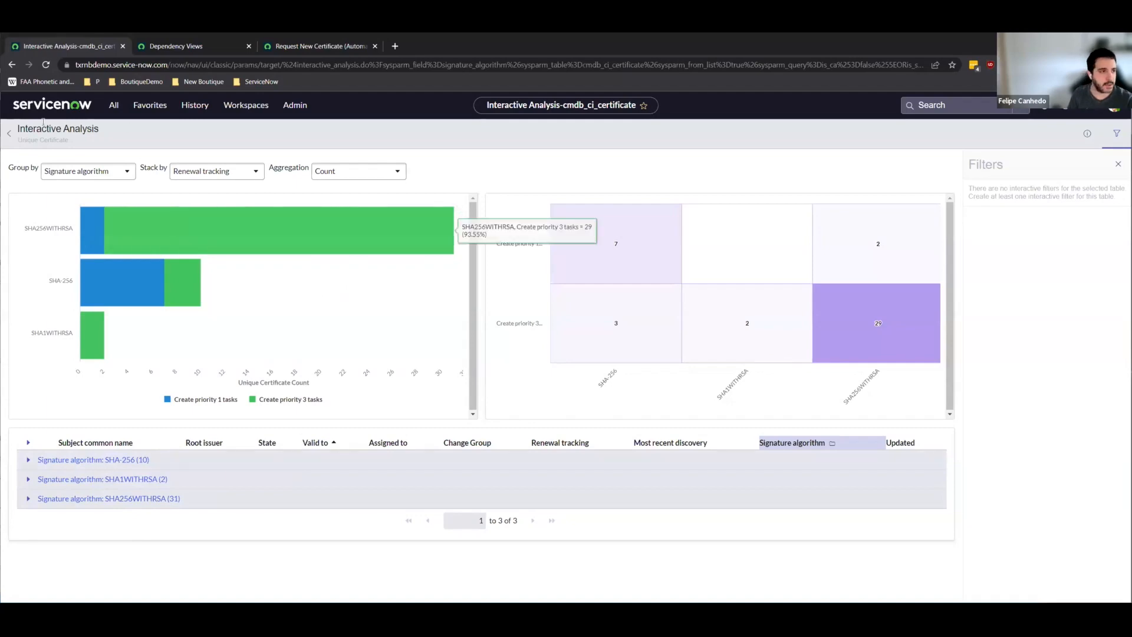
- Return to the certificates list, open the DigiCert SHA2 Secure Server CA record, and examine its Change Group and certificate tasks
click(9, 134)
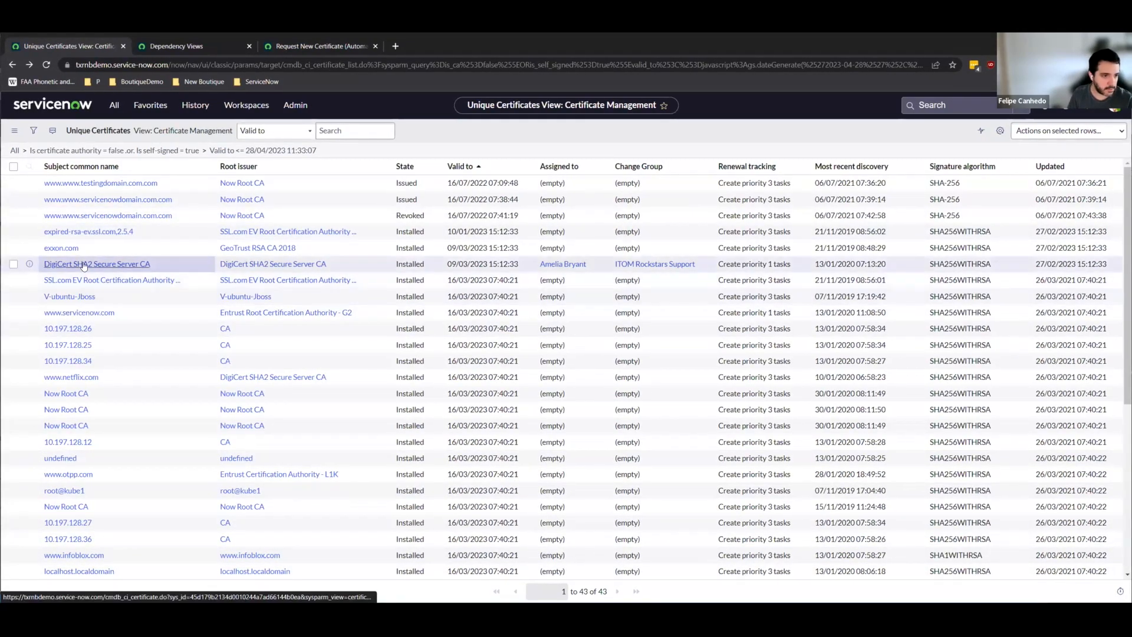
click(84, 265)
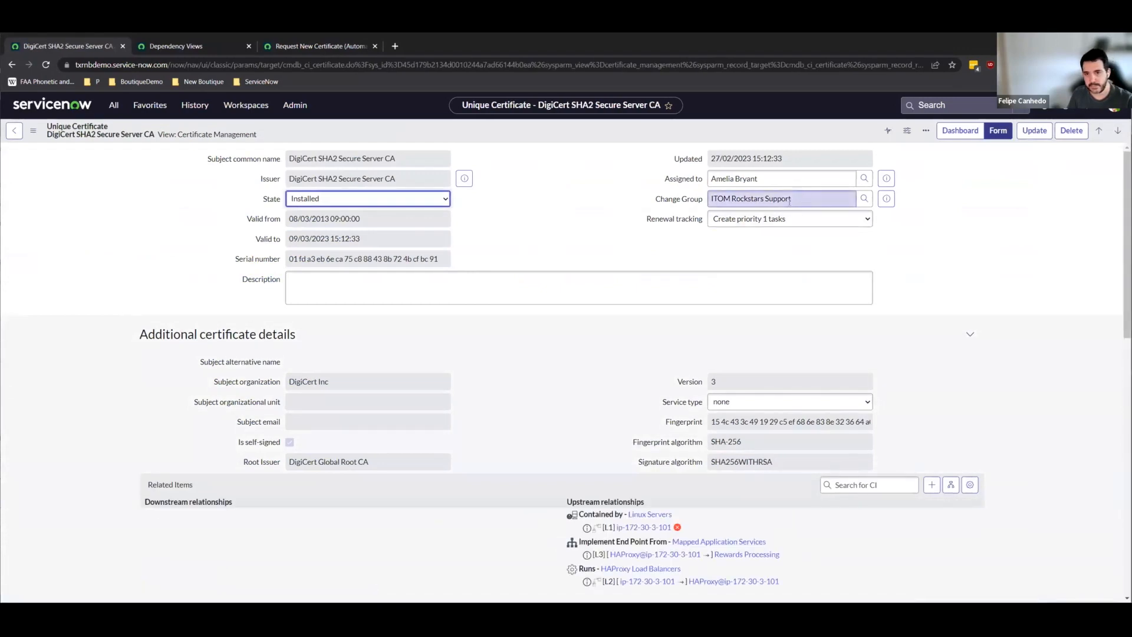
click(699, 201)
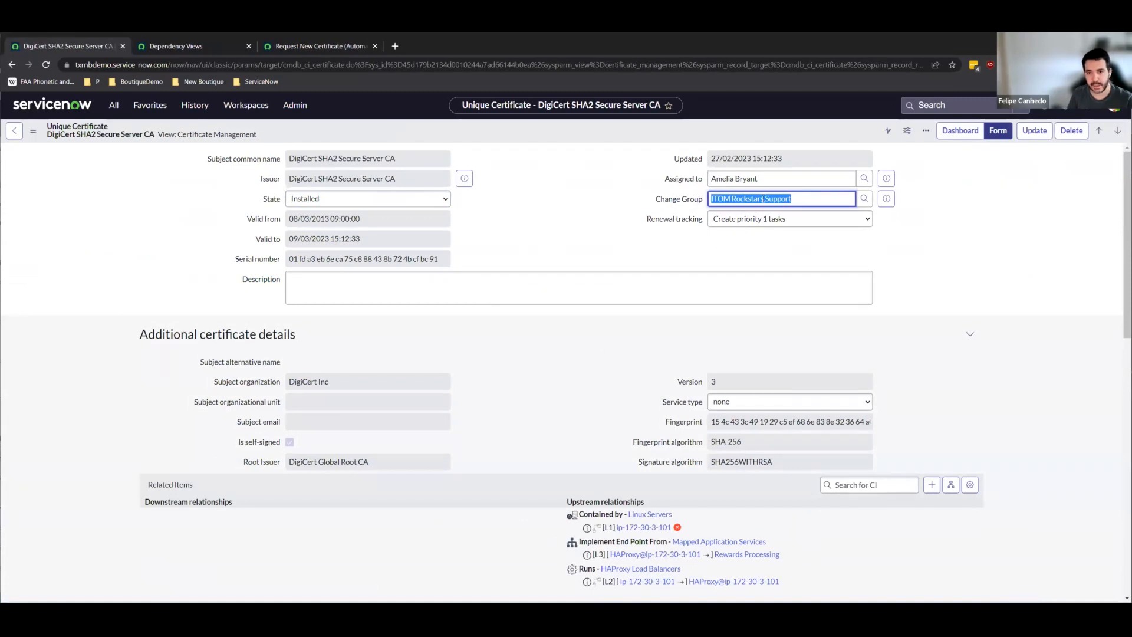
drag(800, 197, 706, 199)
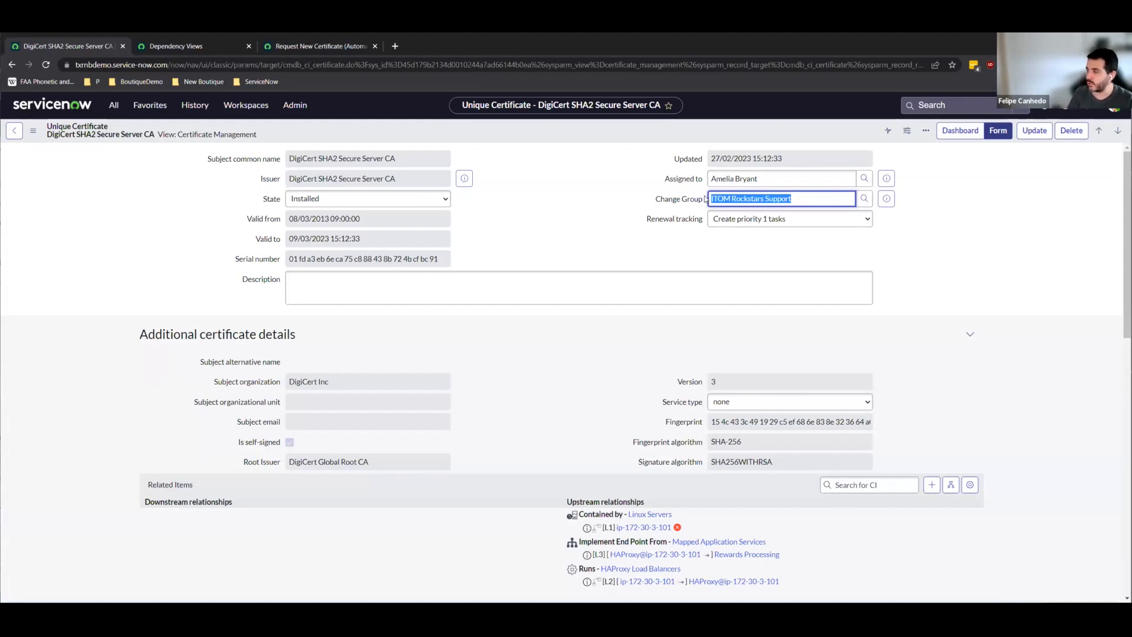
scroll(516, 430, down, 9)
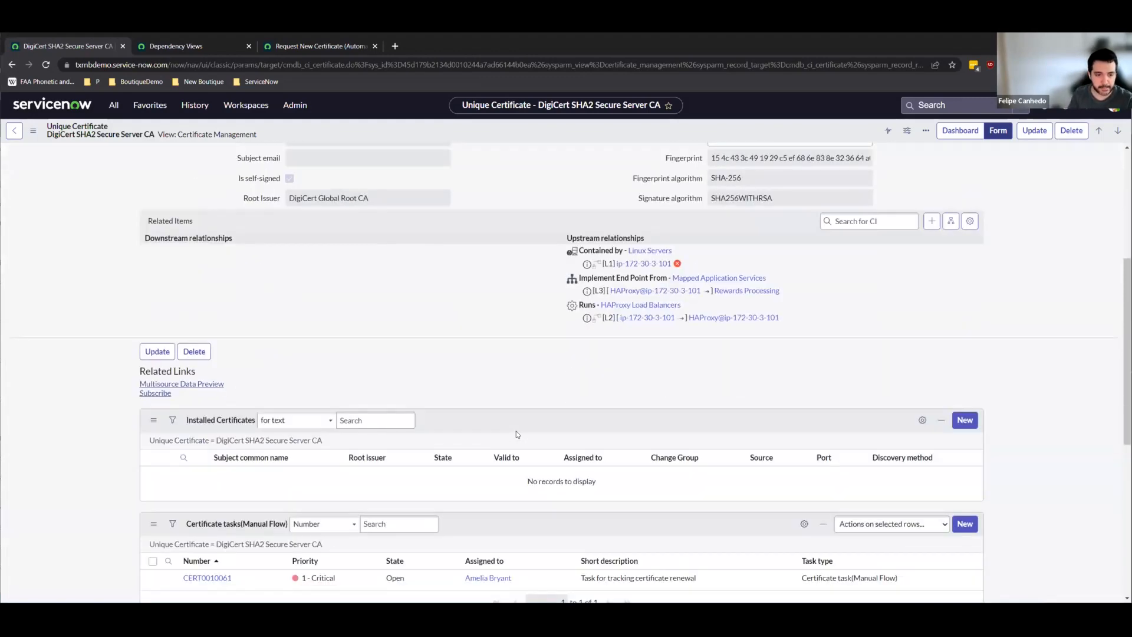
scroll(514, 425, up, 10)
click(537, 364)
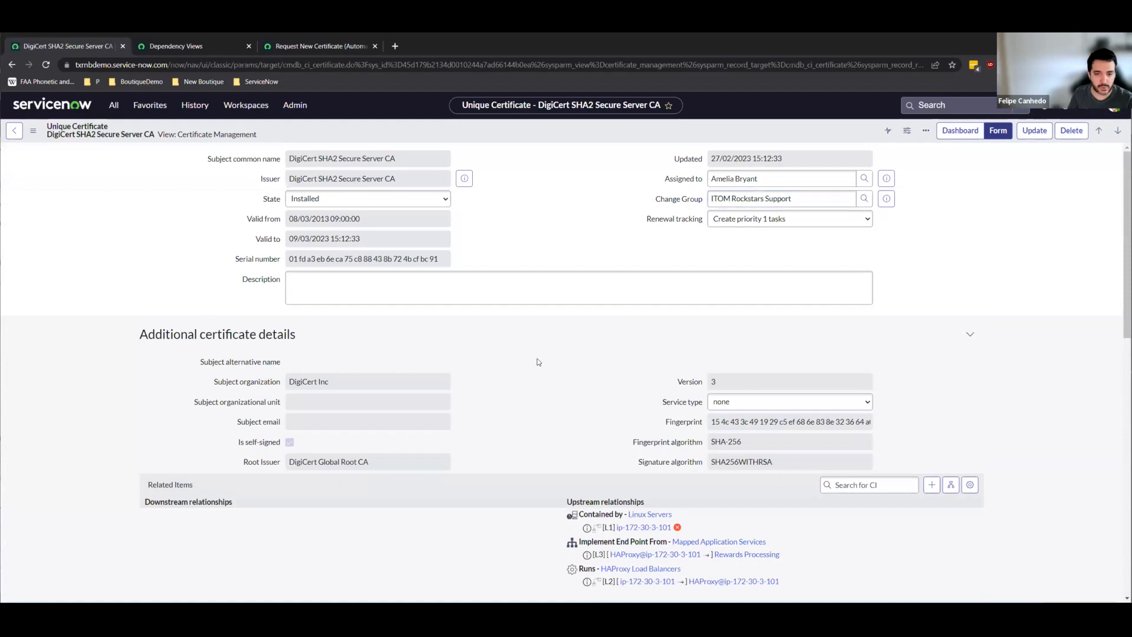
right_click(733, 234)
click(709, 248)
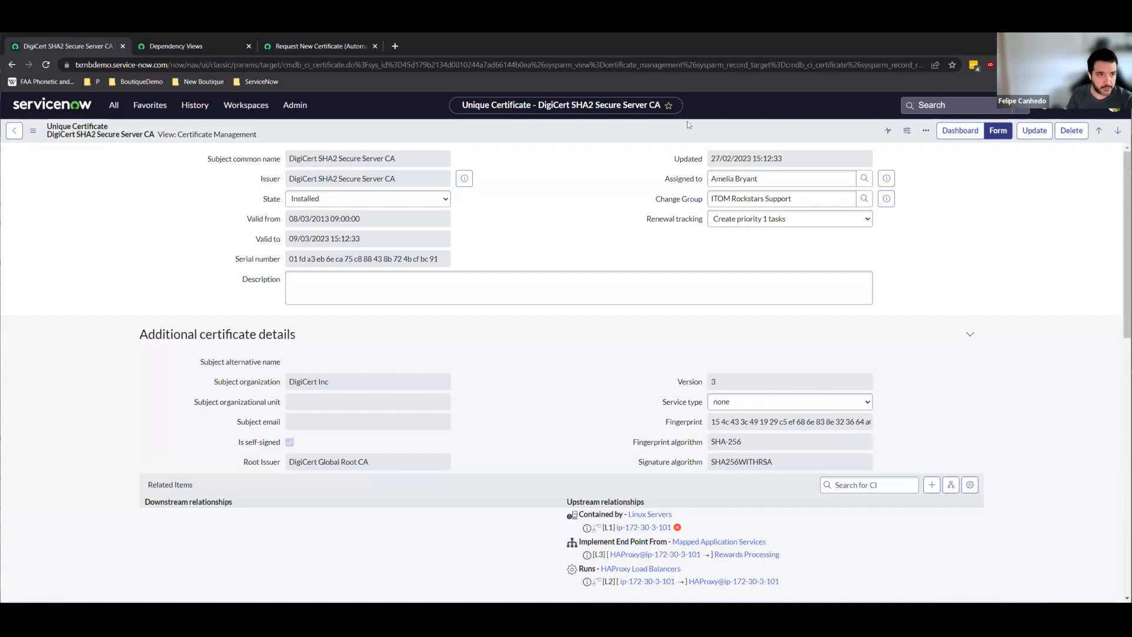
- Switch to the automated certificate request form and review its fields and the available Environment options
click(319, 49)
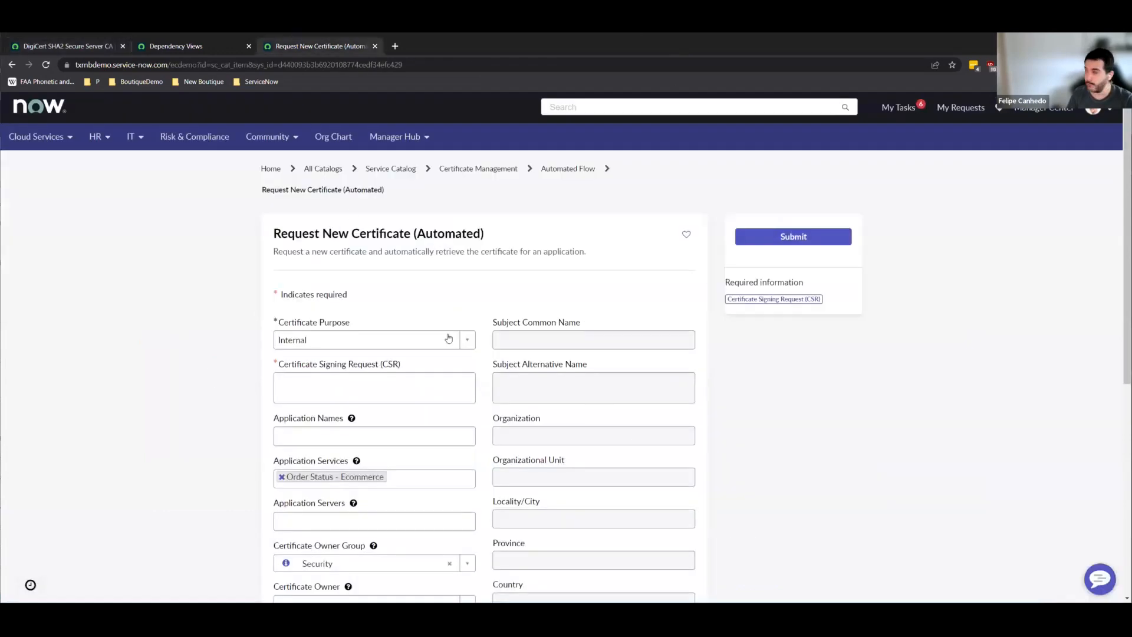
mouse_move(369, 455)
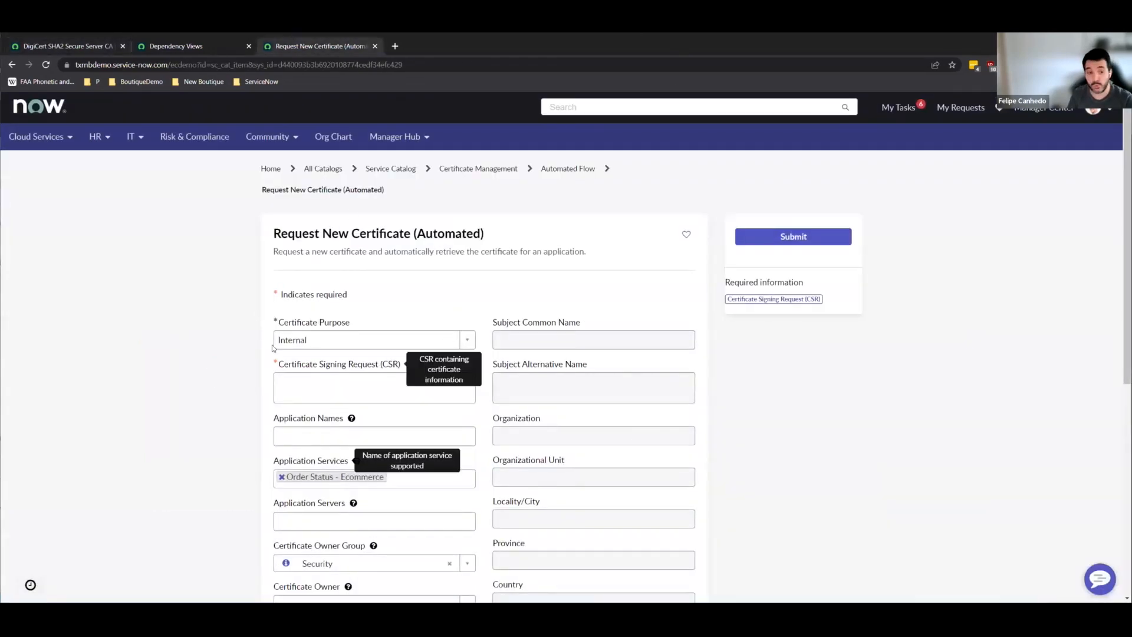
scroll(373, 412, down, 3)
click(466, 436)
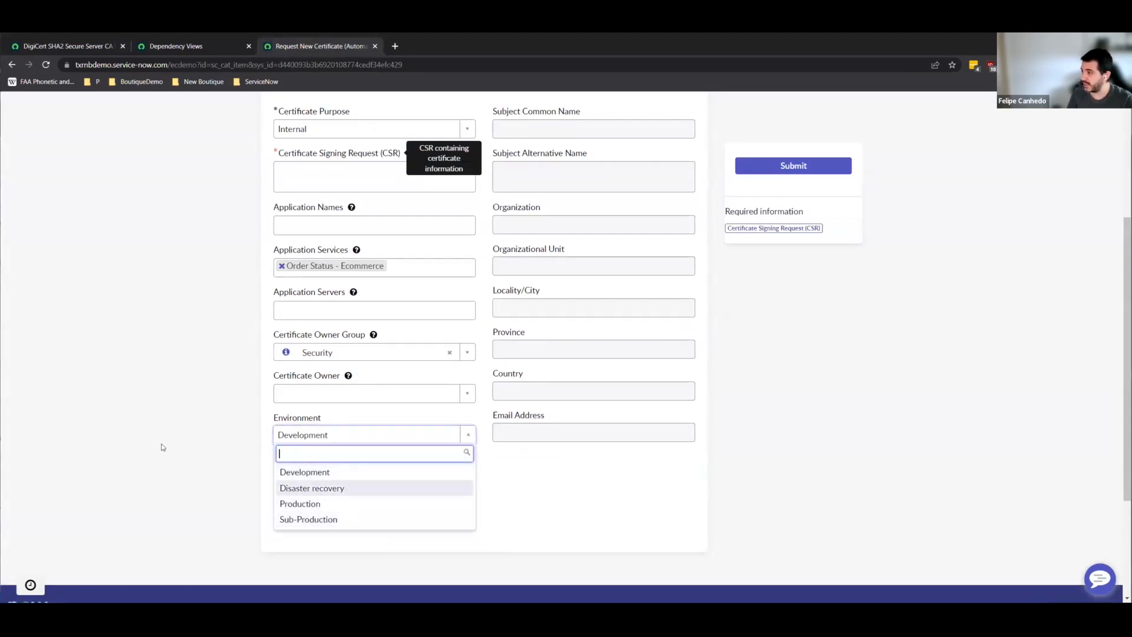
click(114, 359)
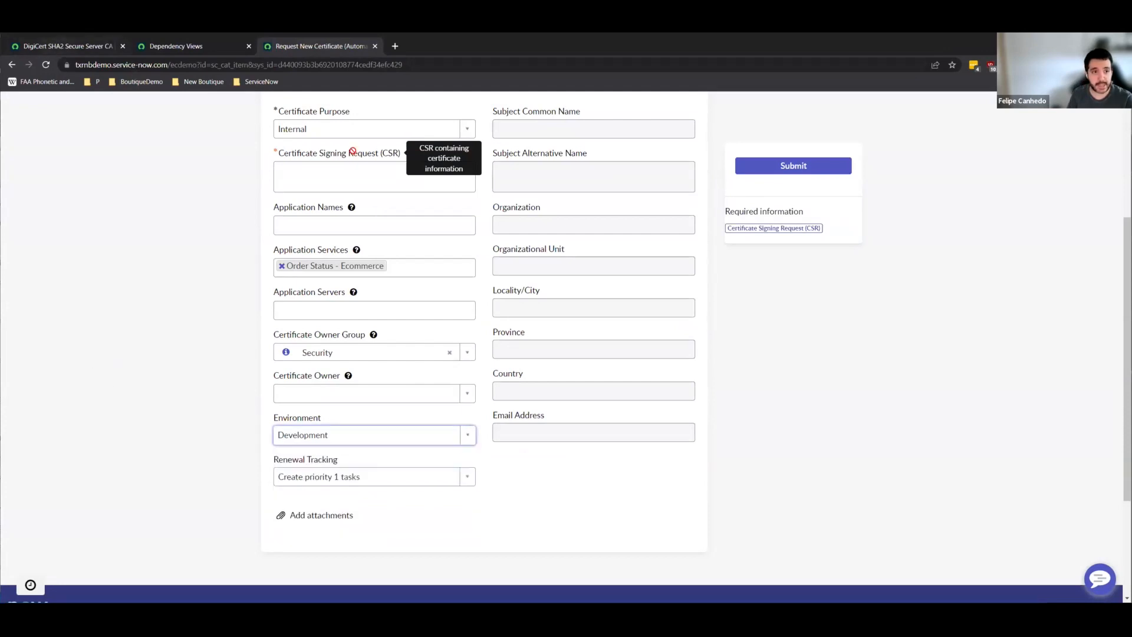
click(62, 46)
click(150, 105)
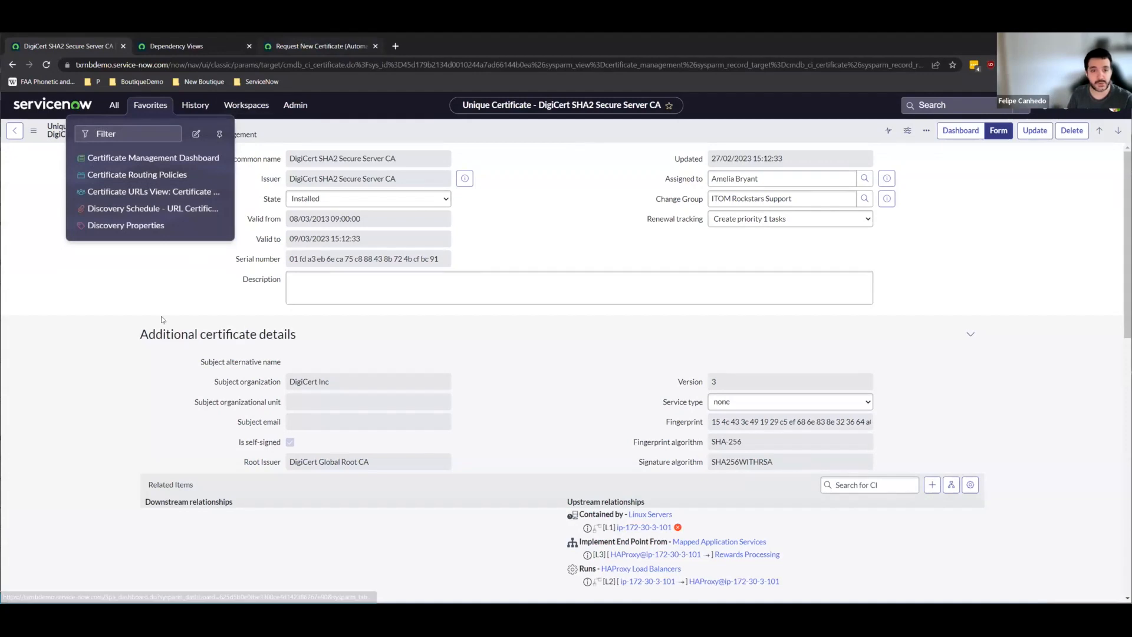
key(ctrl+shift+Tab)
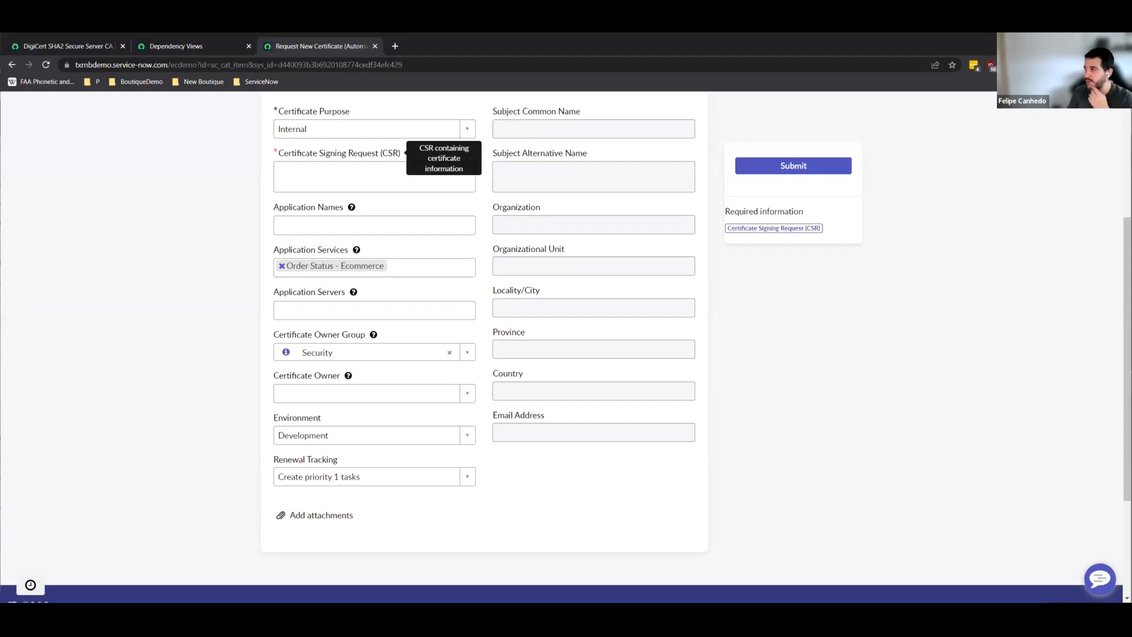
- Open the DigicertRP record in Certificate Routing Policies from the favorites of the certificate management instance
click(159, 49)
click(71, 49)
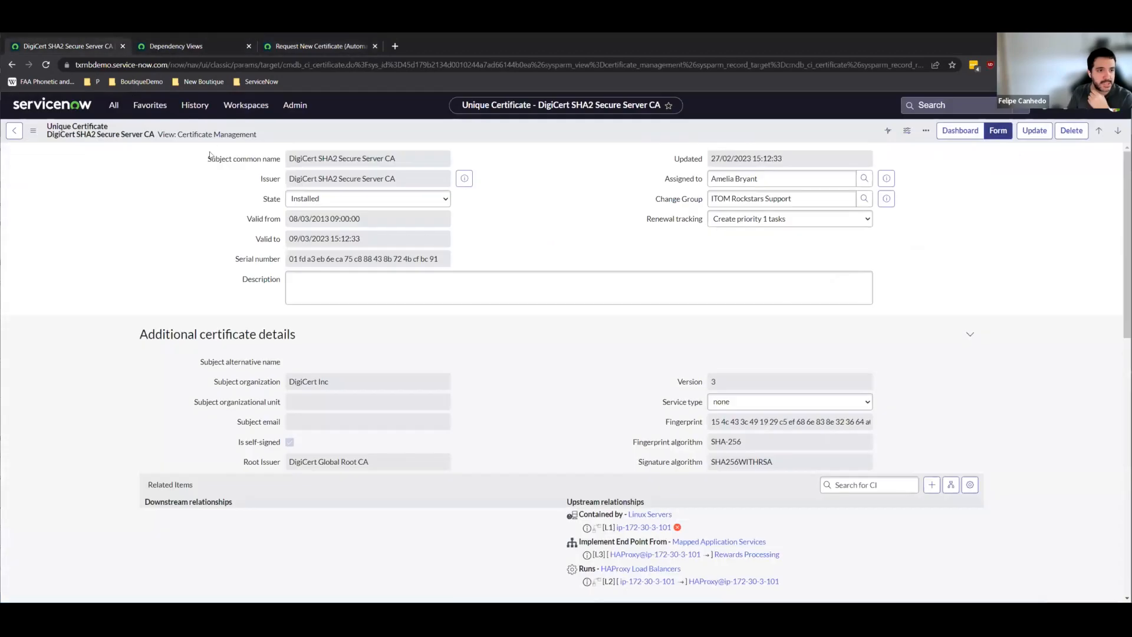
click(148, 109)
click(140, 177)
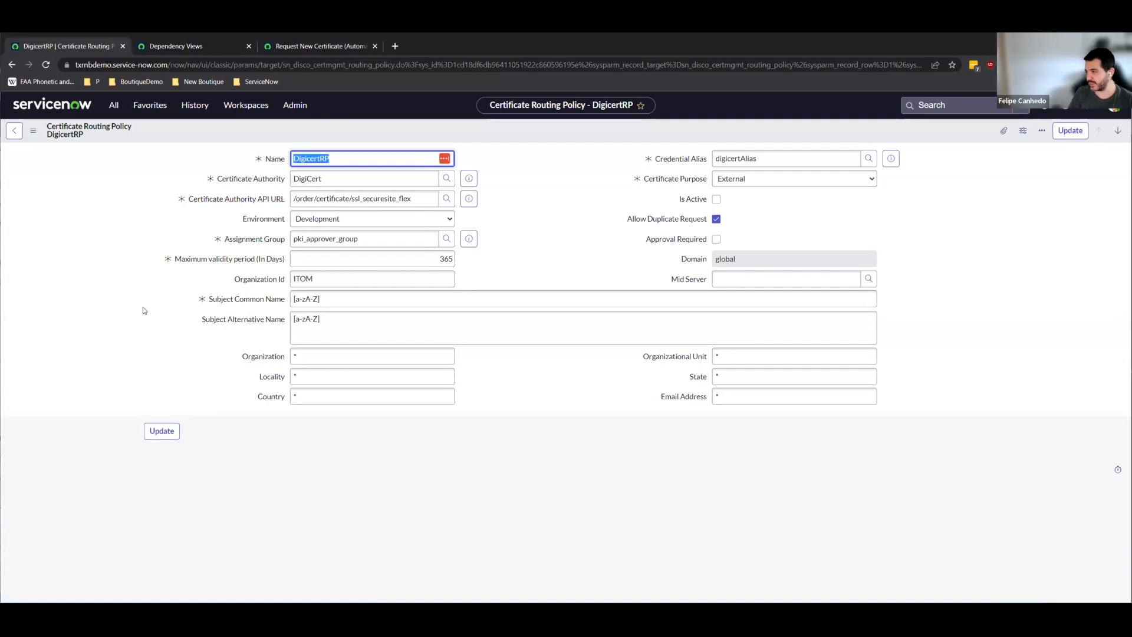
- Try /order/certificate/wildcard_dv_geotrust as the DigicertRP policy's Certificate Authority API URL, and replace it with /order/certificate/ssl_dv_rapidssl
click(446, 201)
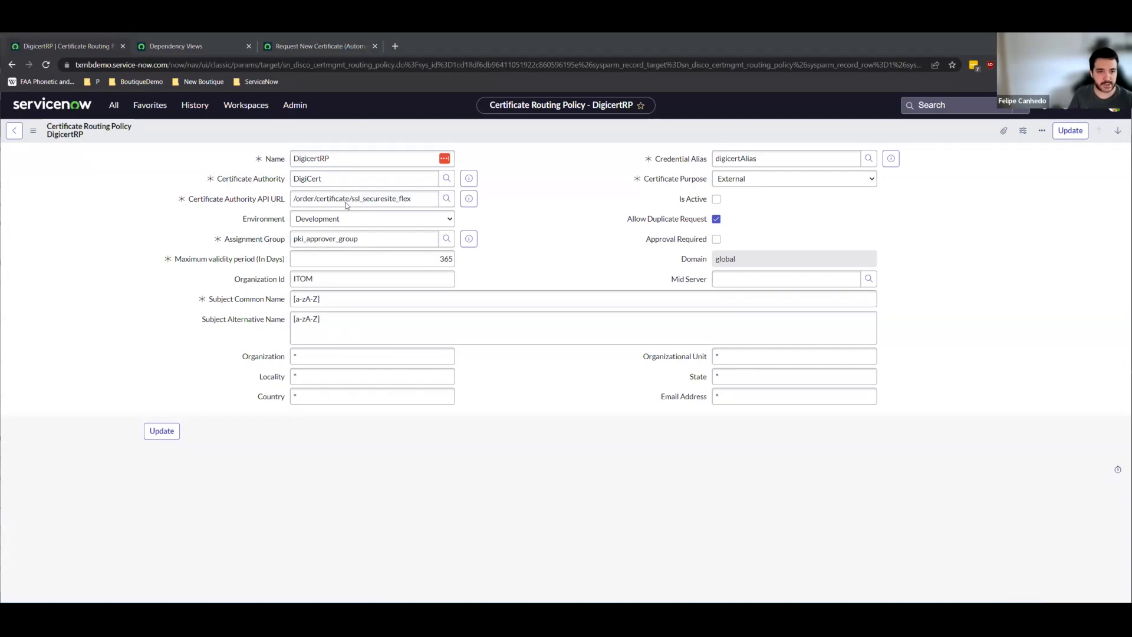
drag(412, 199, 351, 199)
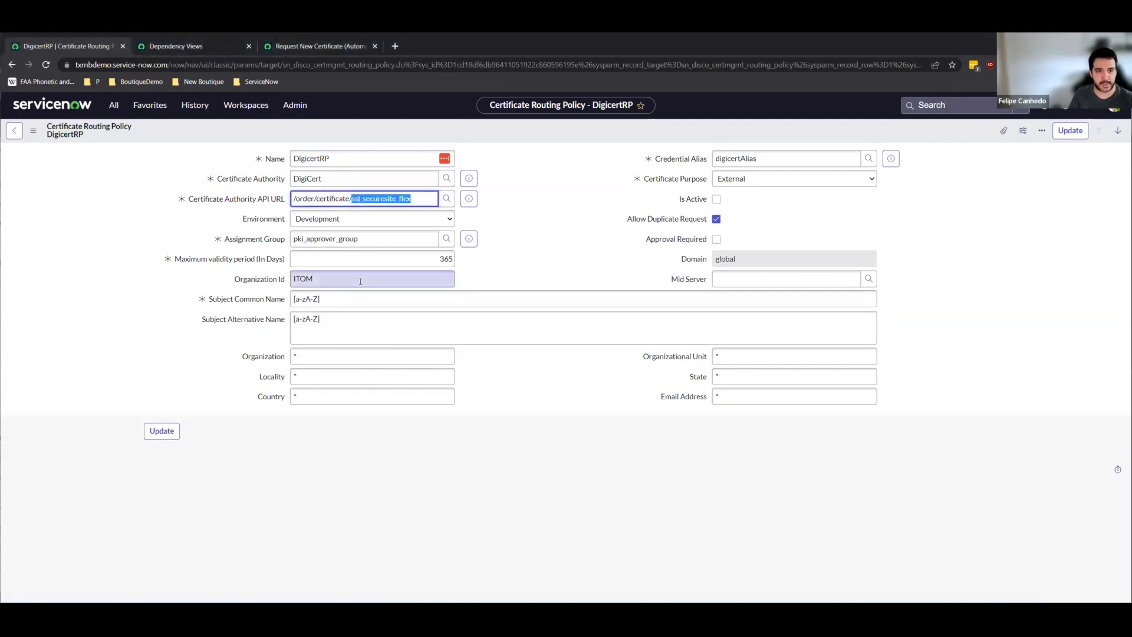
click(453, 201)
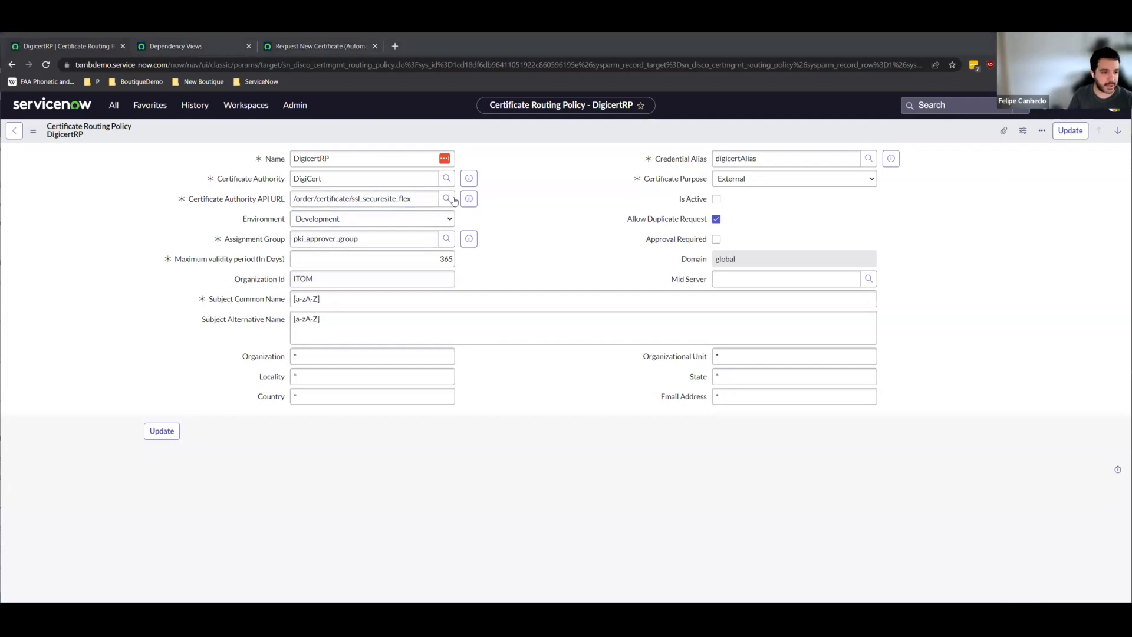
click(283, 427)
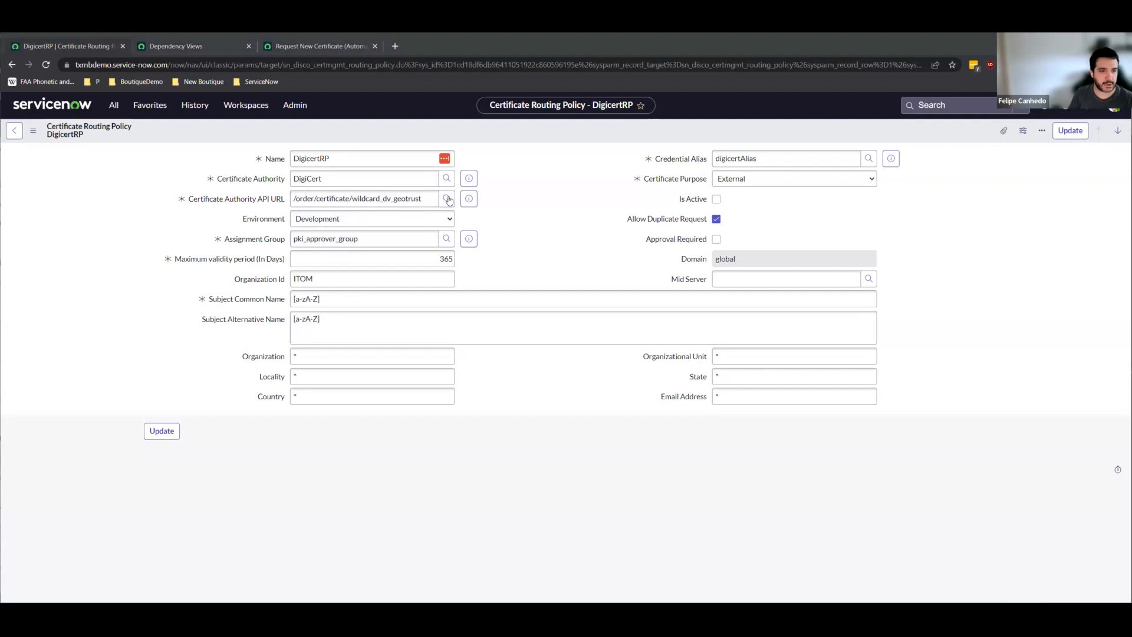
click(214, 522)
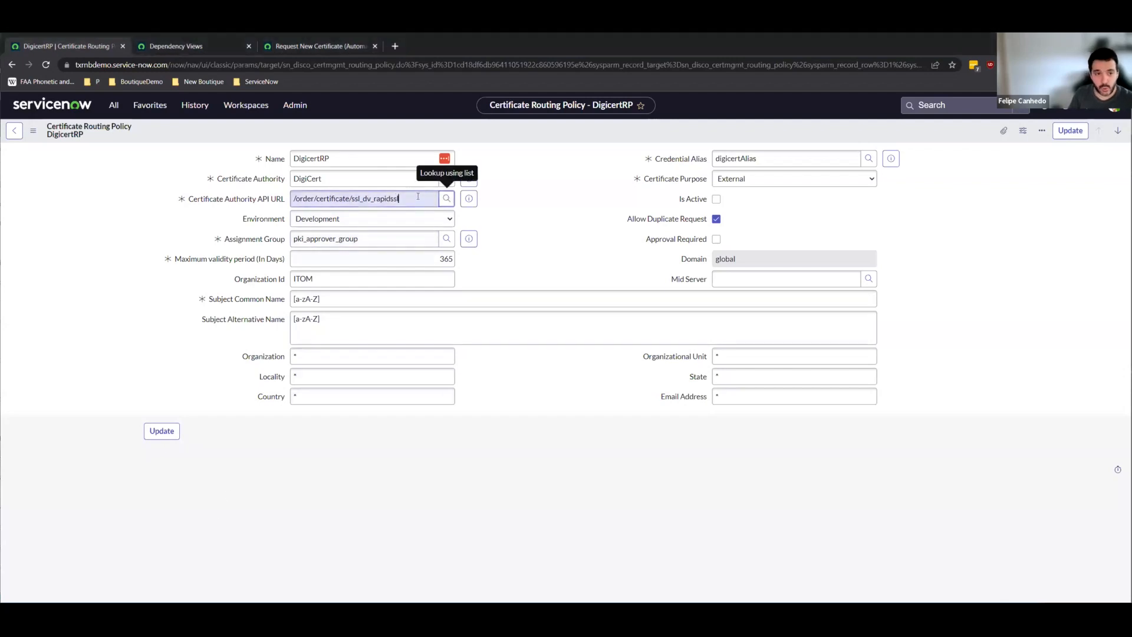
drag(407, 199, 363, 196)
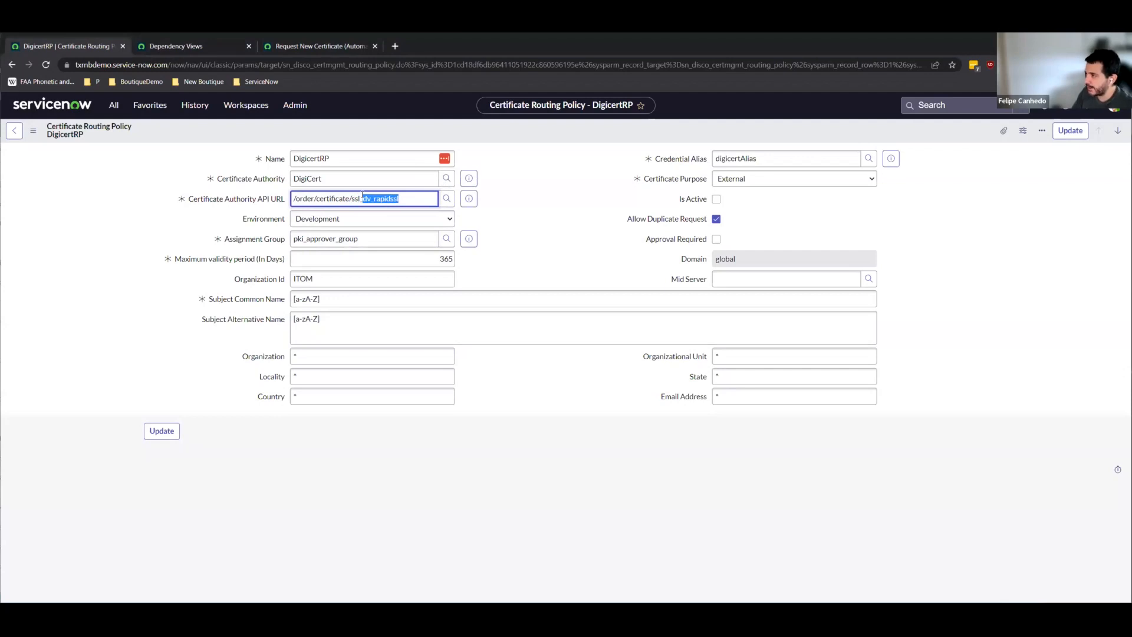
- Examine the DigicertRP policy's Assignment Group, Subject Common Name and Organization fields
click(192, 240)
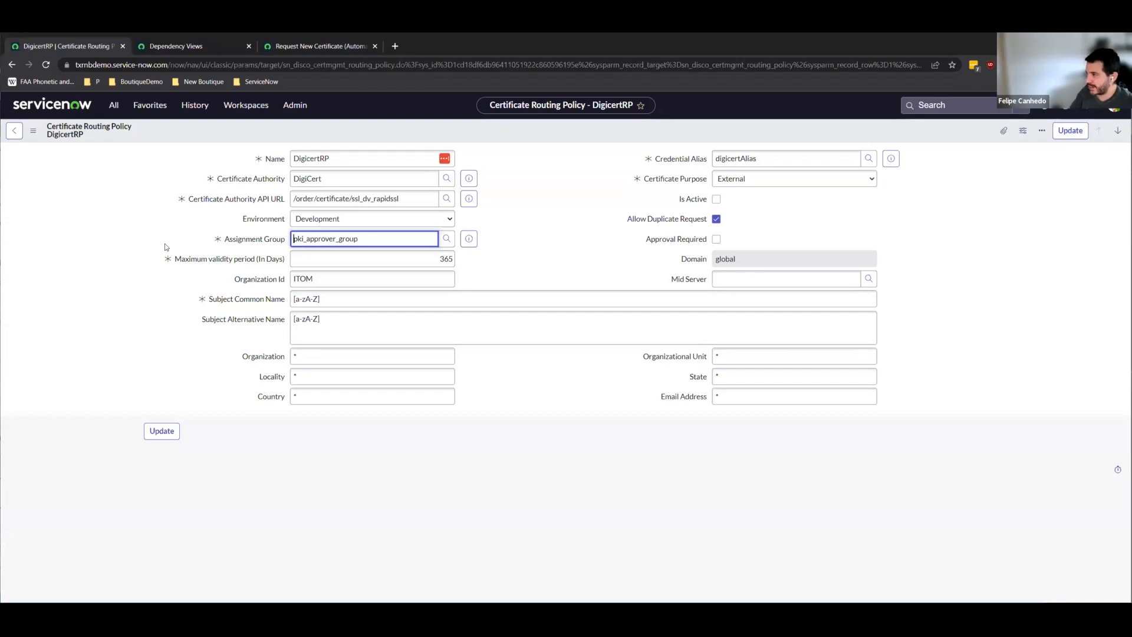
click(161, 299)
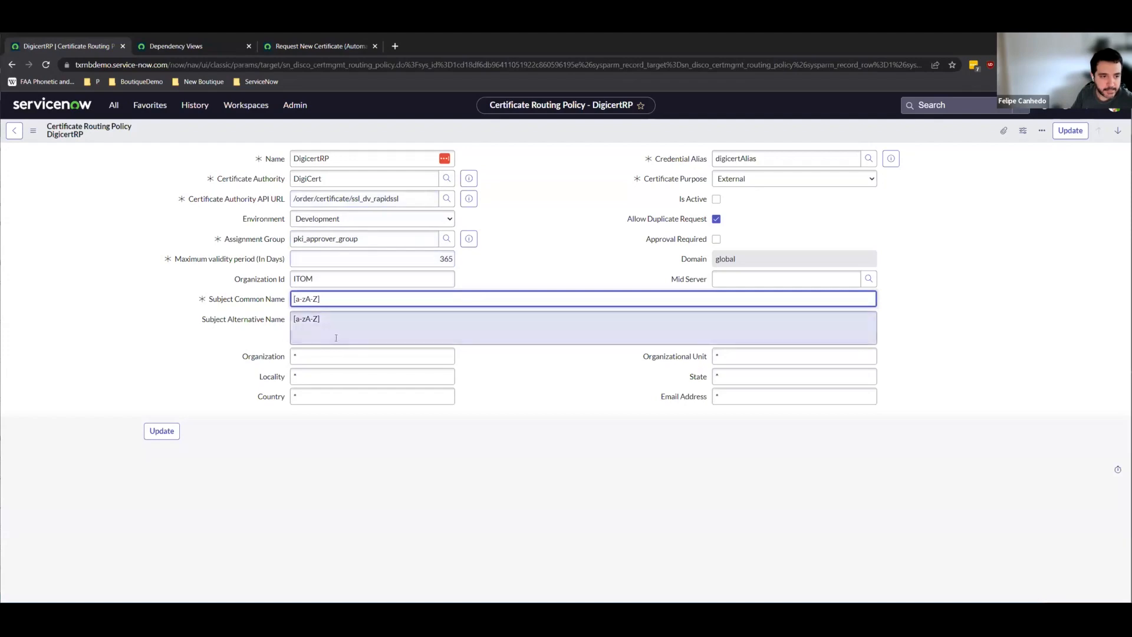
click(321, 358)
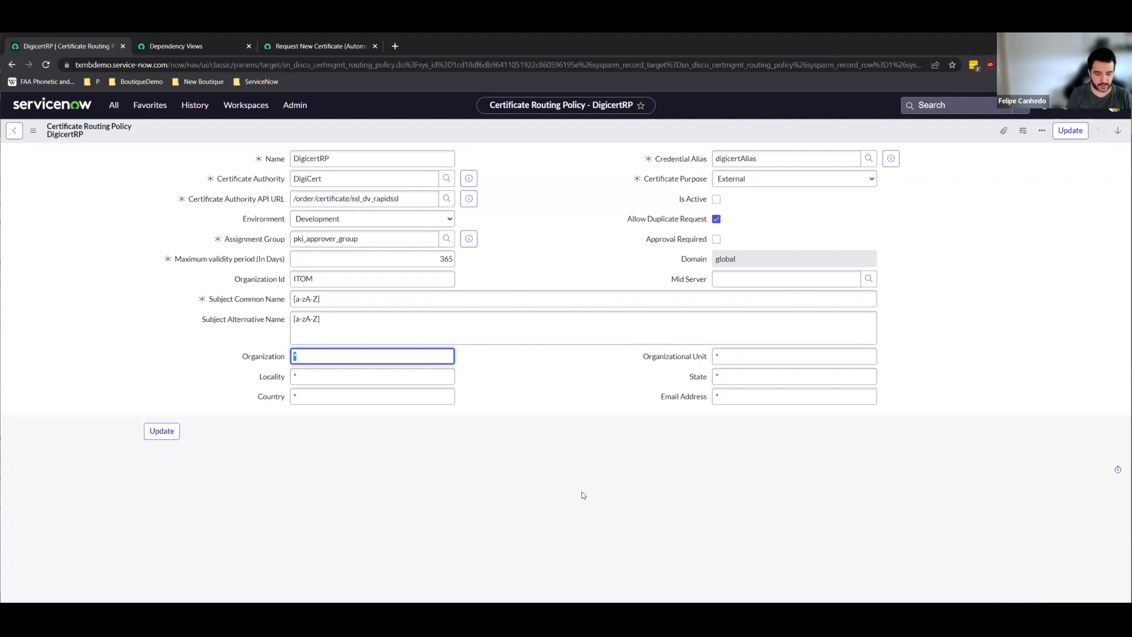
- Set the DigicertRP policy's Organization to Portal Web and its Subject Common Name to *.google.com
text(Portal)
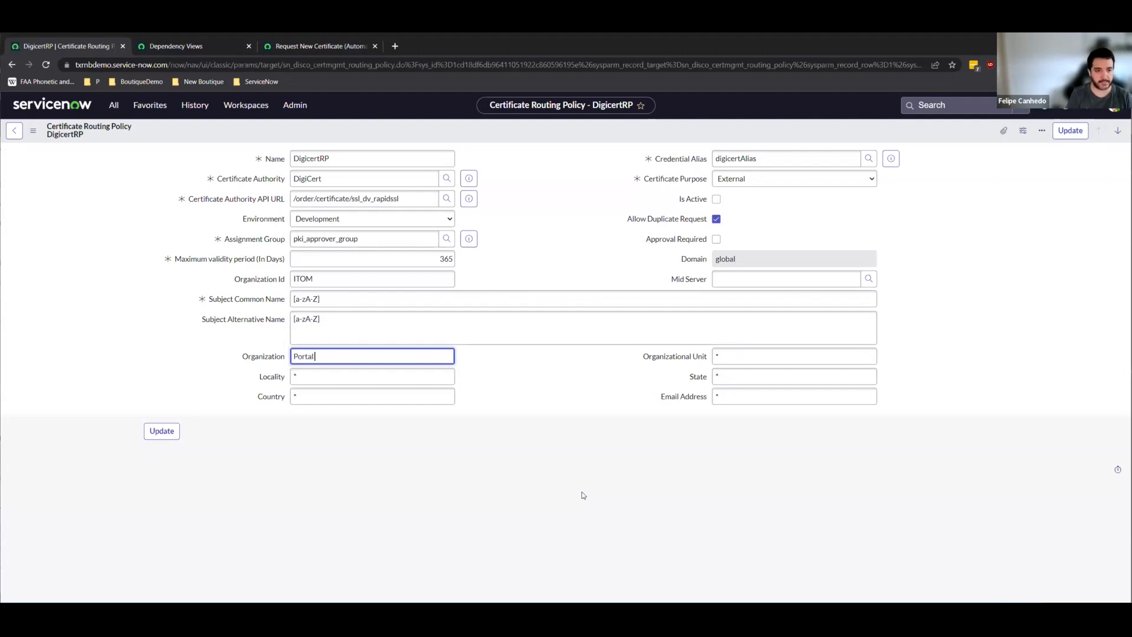
text( Web)
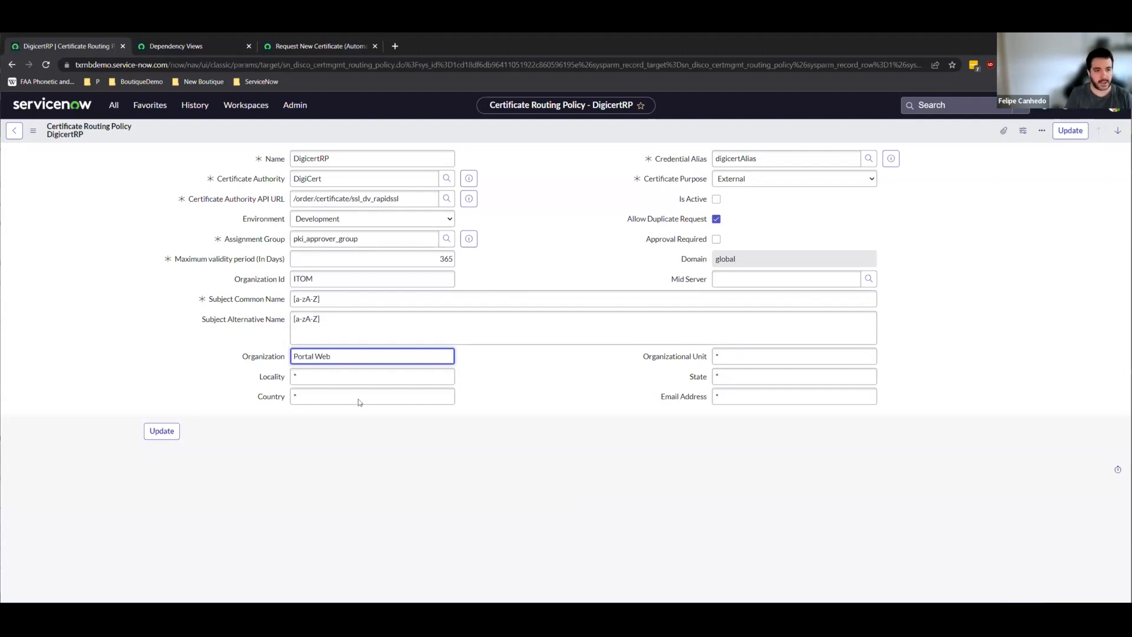
click(303, 299)
triple_click(303, 299)
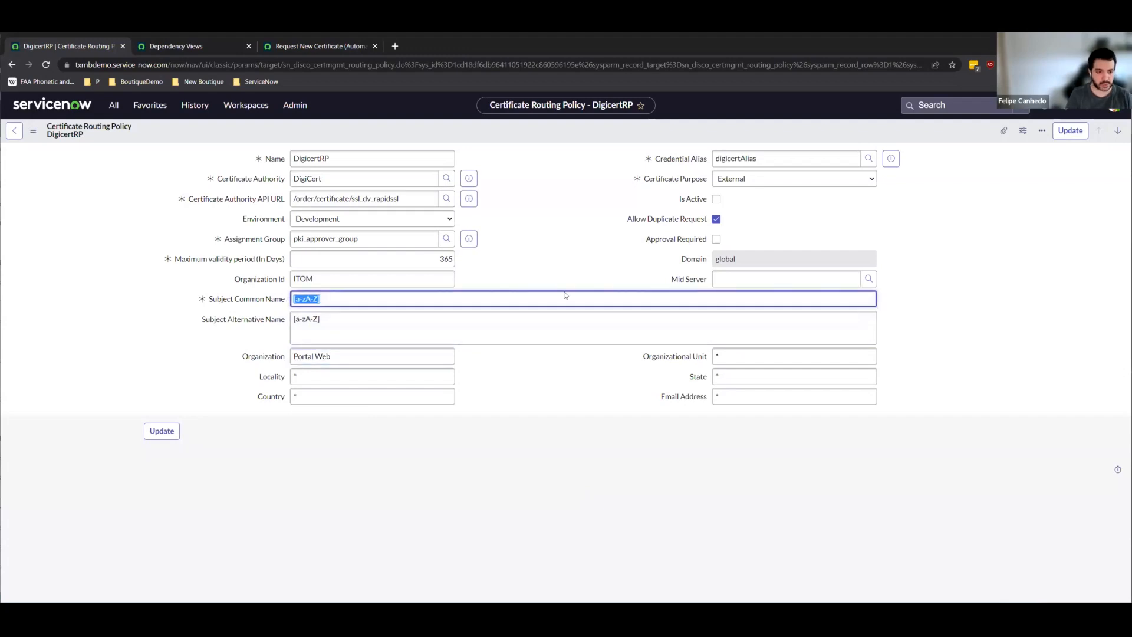
text(*)
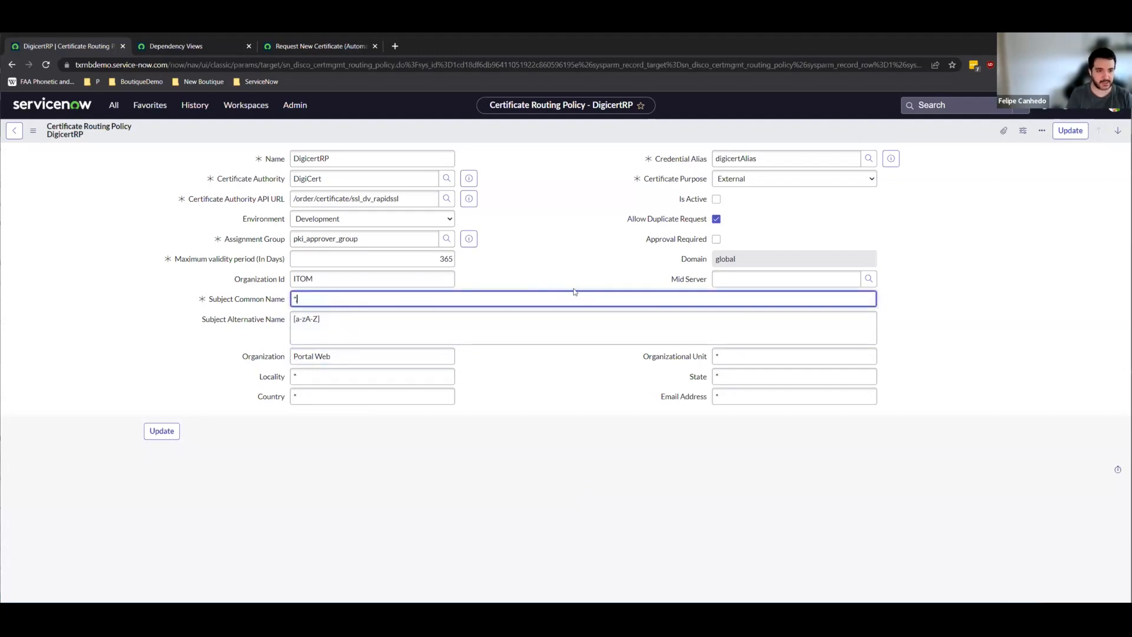
text(.google.com)
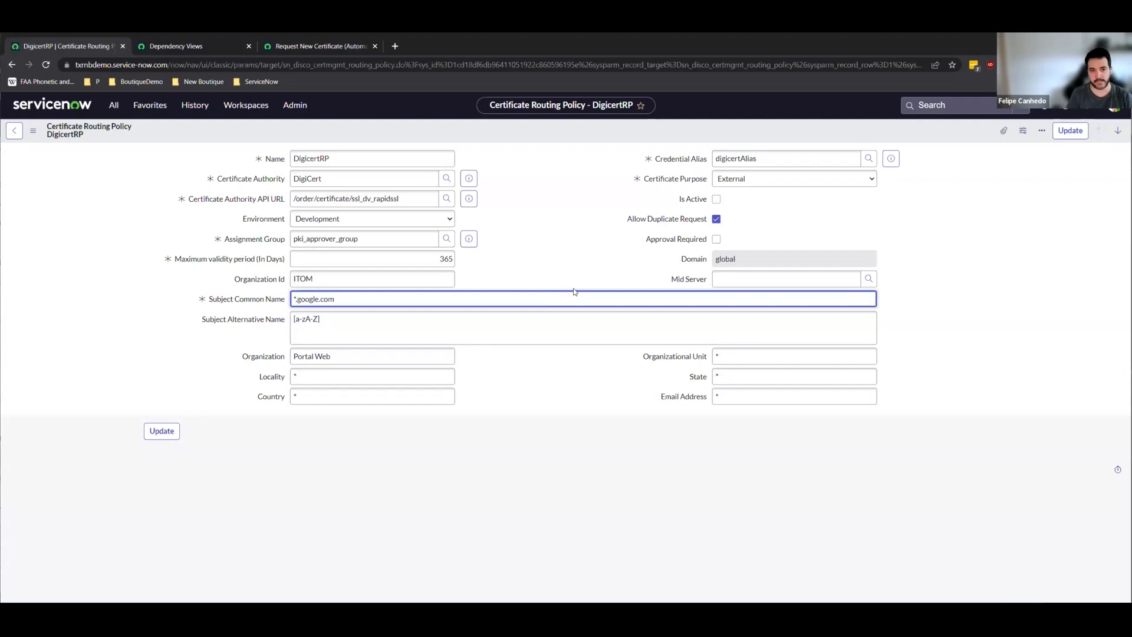
- Set the policy's Certificate Authority API URL to /order/certificate/ssl_ev_securesite_flex and its Organization to Recarga
click(447, 200)
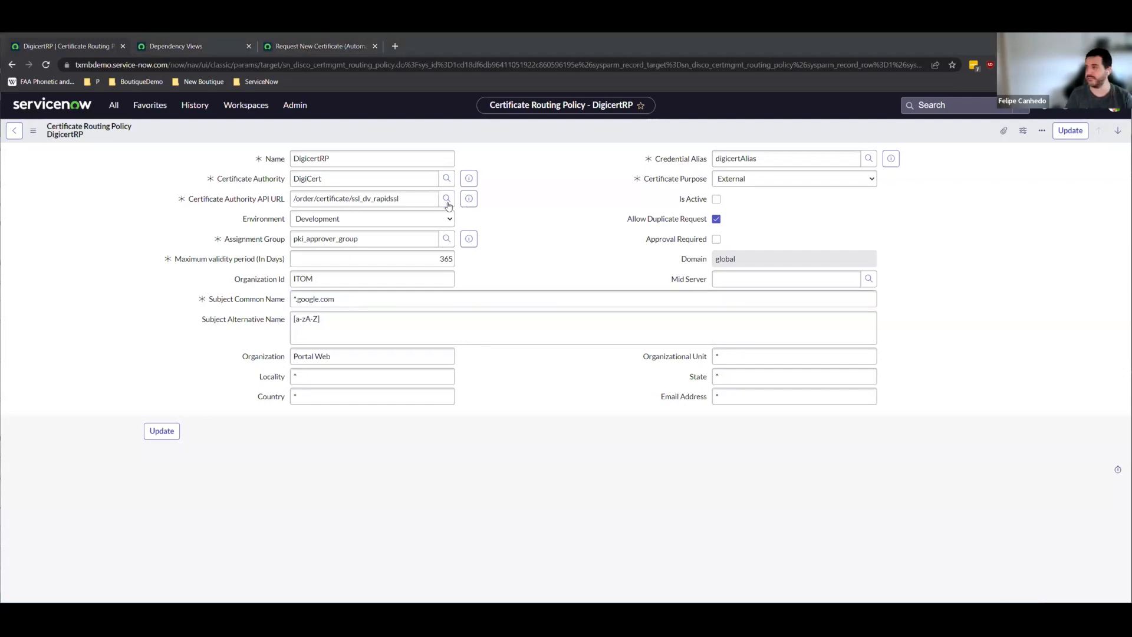
click(449, 206)
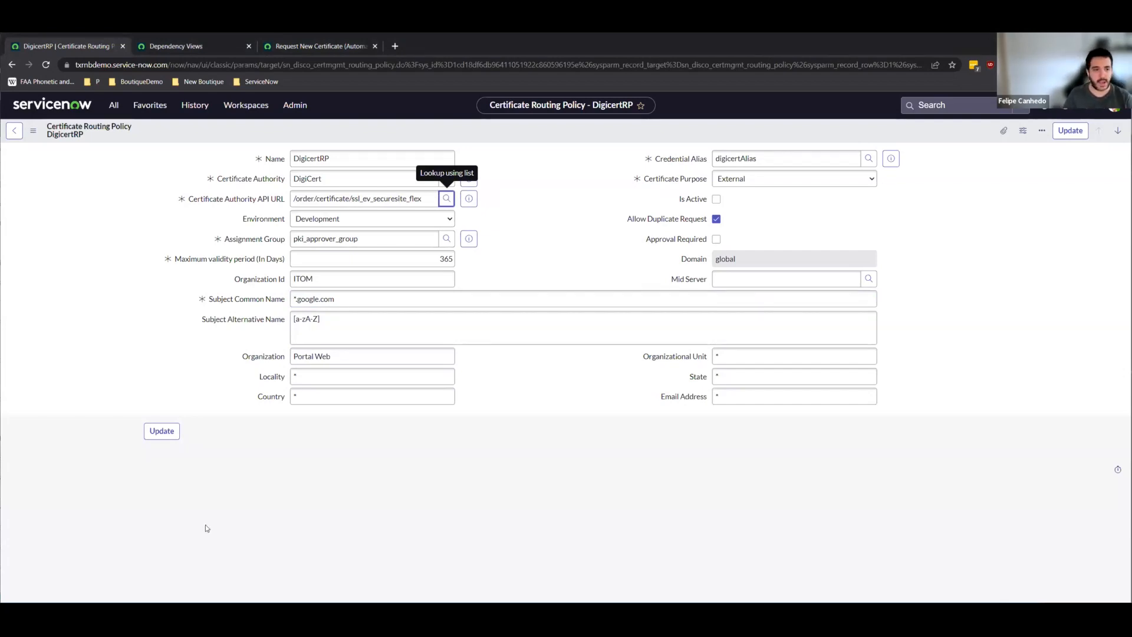
triple_click(342, 354)
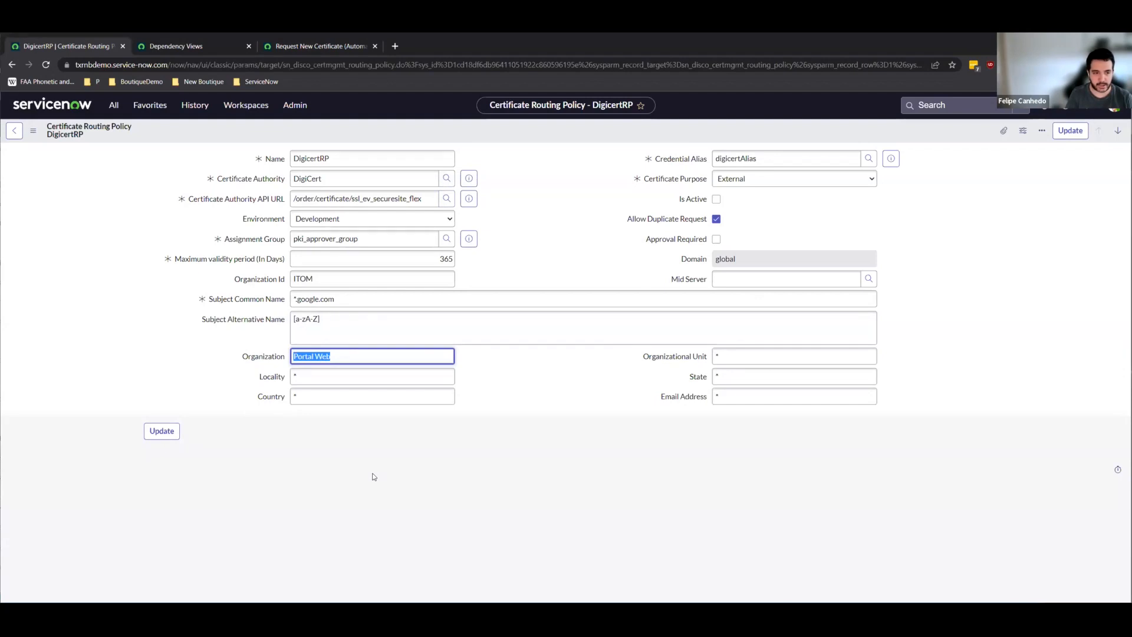
text(Recarga)
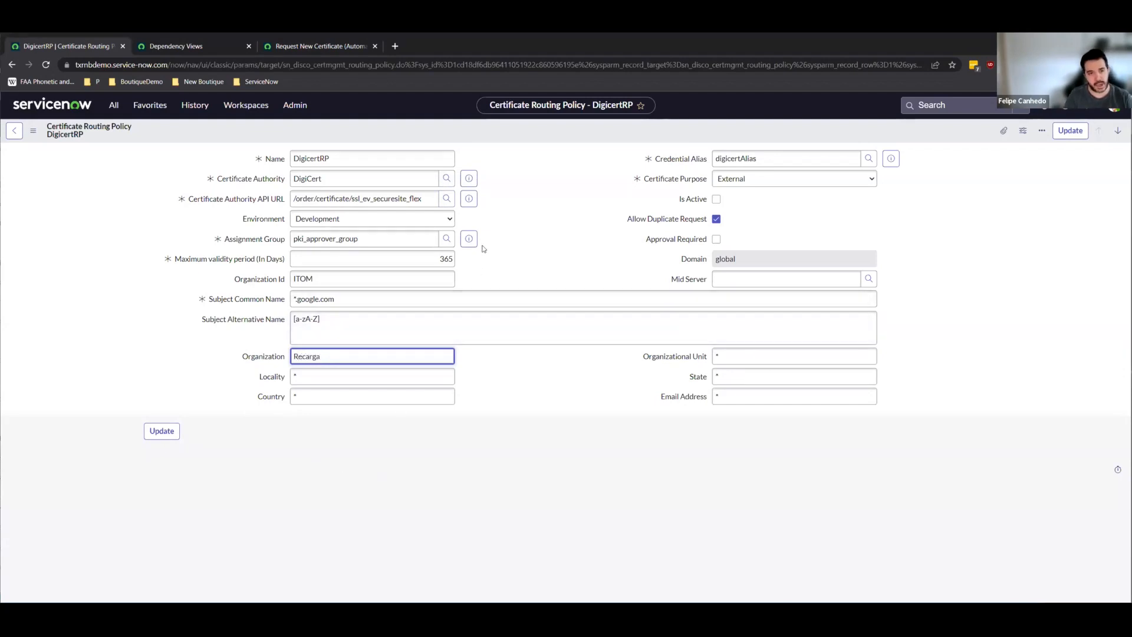
- Set the policy's Certificate Authority API URL to /order/certificate/wildcard_dv_geotrust and examine the wildcard product part of the path
click(447, 204)
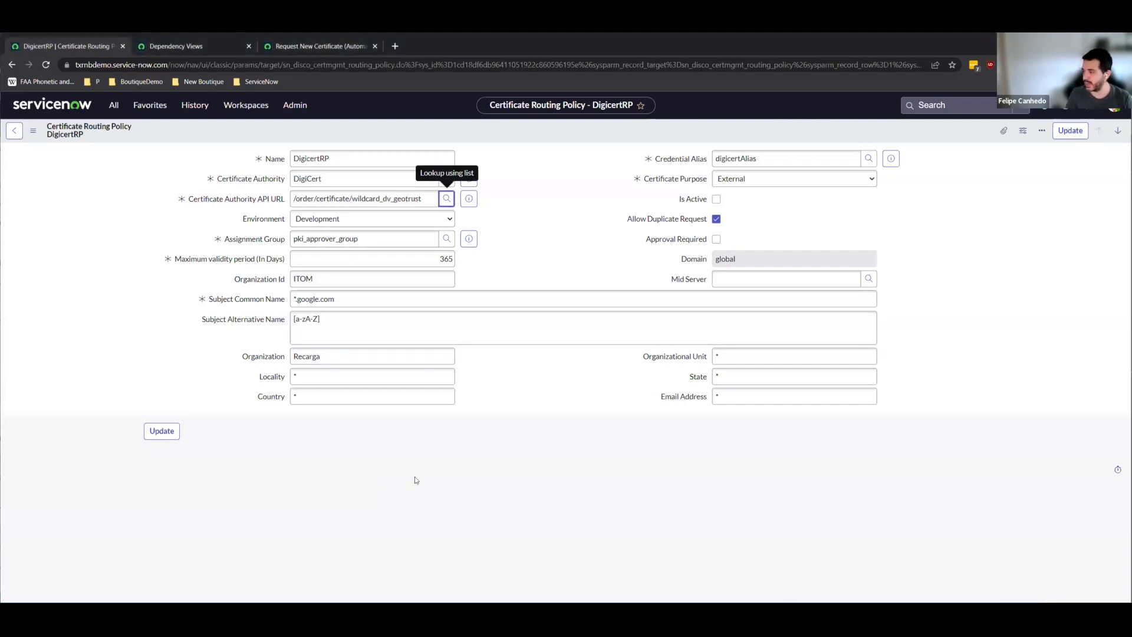
drag(434, 200, 351, 199)
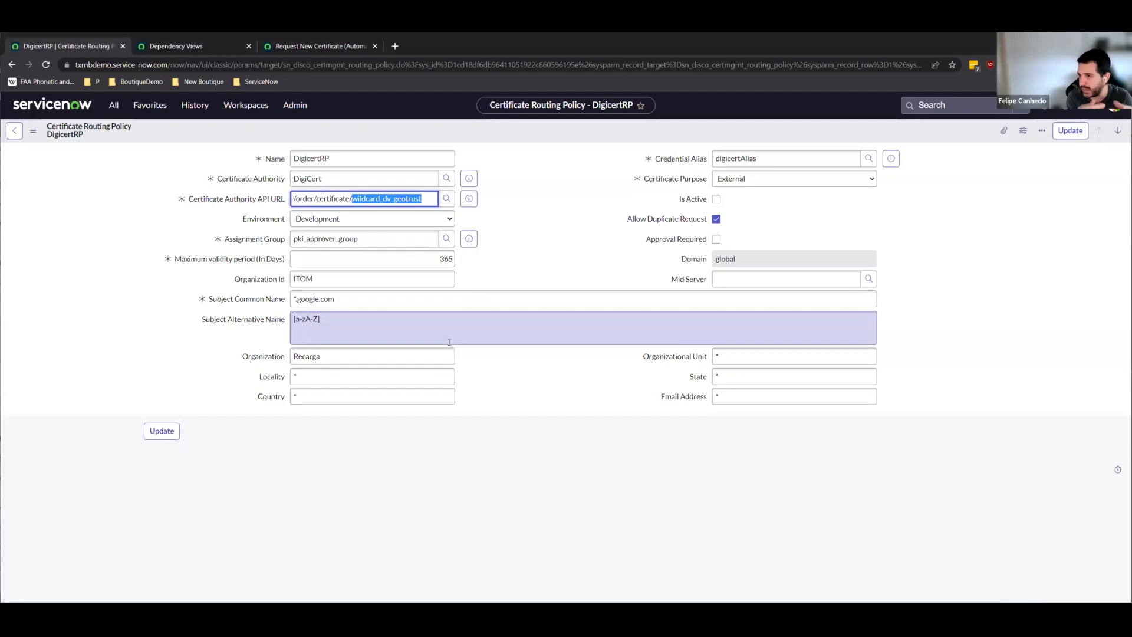
click(445, 200)
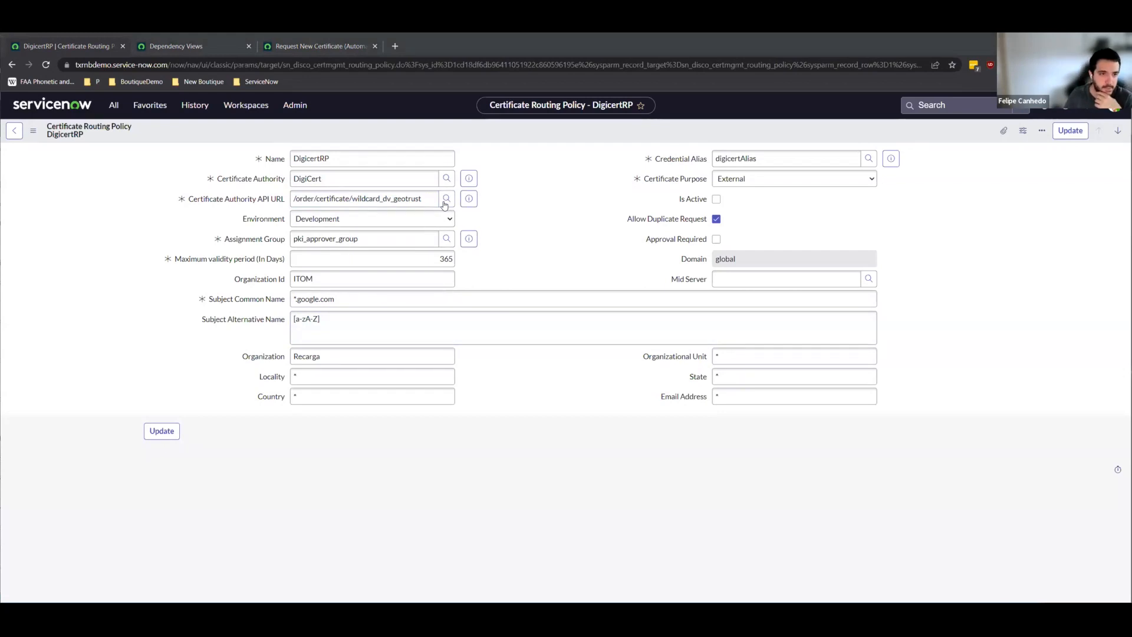
click(552, 169)
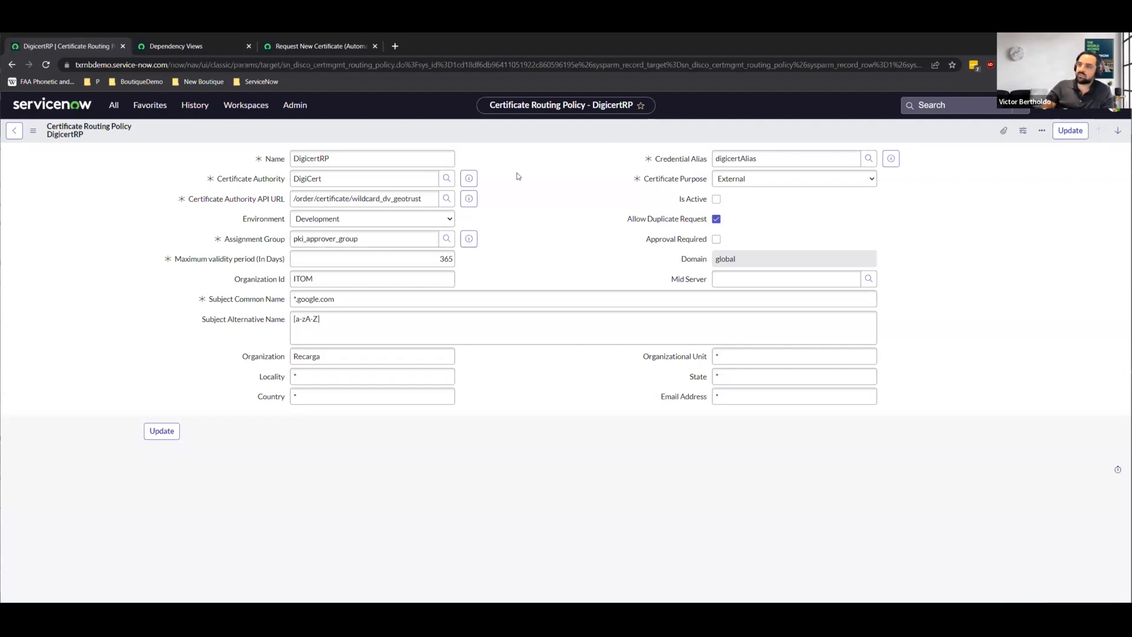
- Leave the unsaved automated certificate request form for the Certificate Management category of the service catalog
click(300, 52)
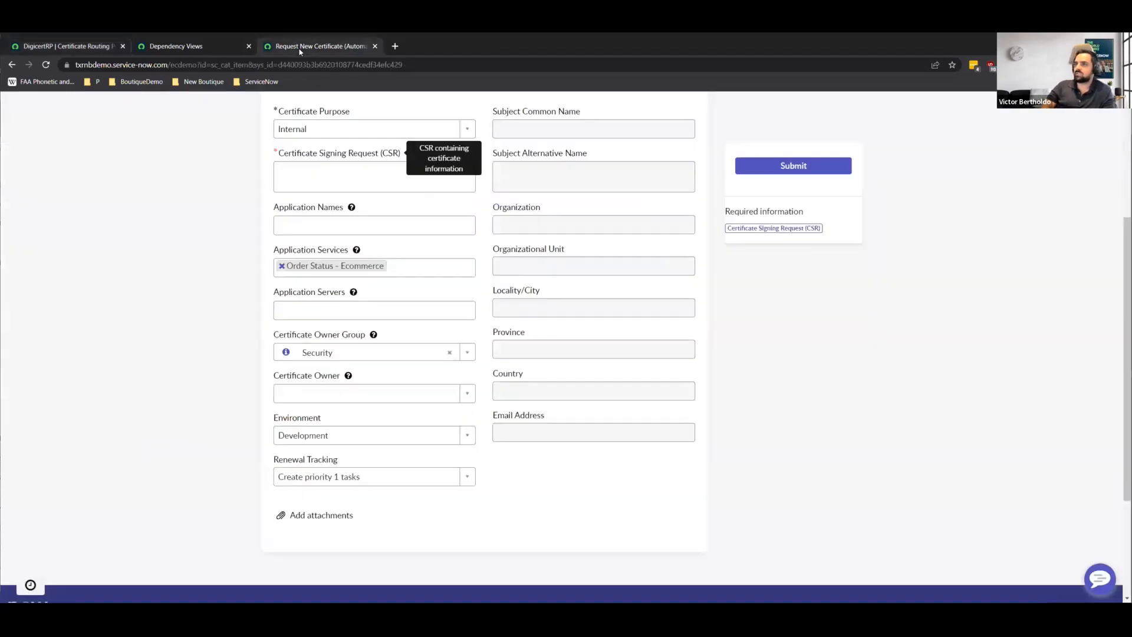
scroll(225, 257, up, 4)
click(490, 170)
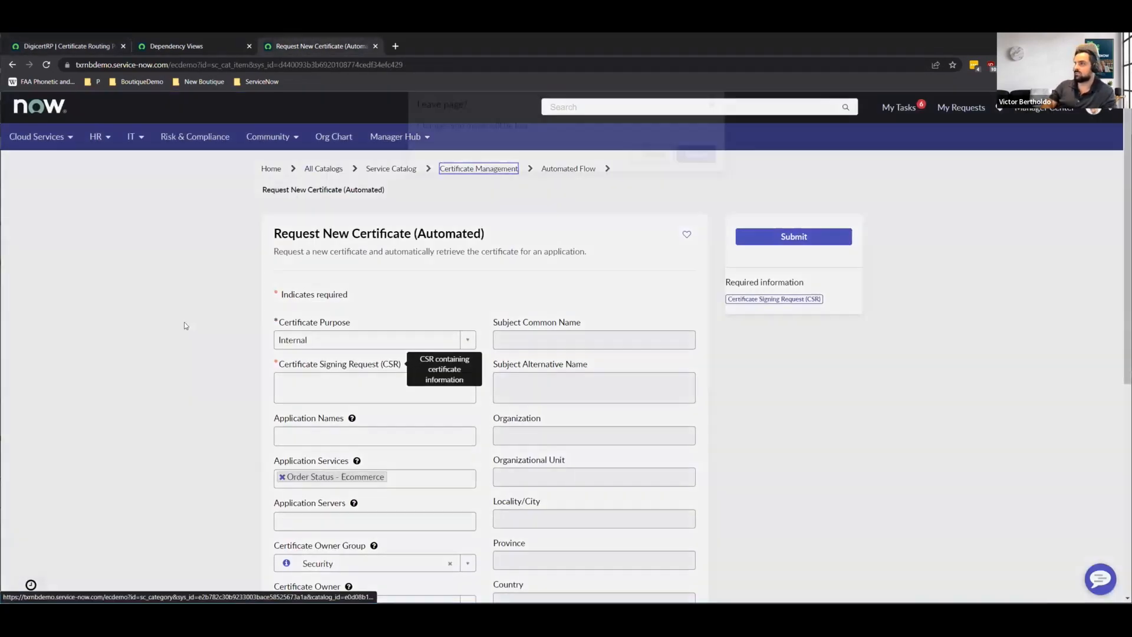
click(692, 170)
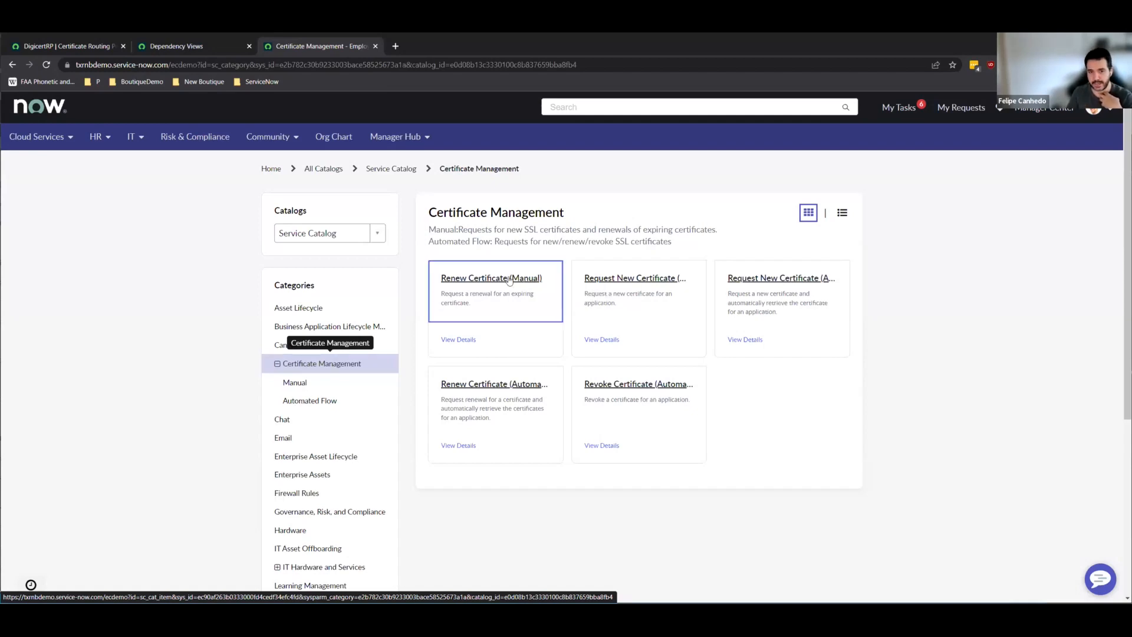
- Open the Renew Certificate (Manual) catalog item and review its form fields
click(473, 308)
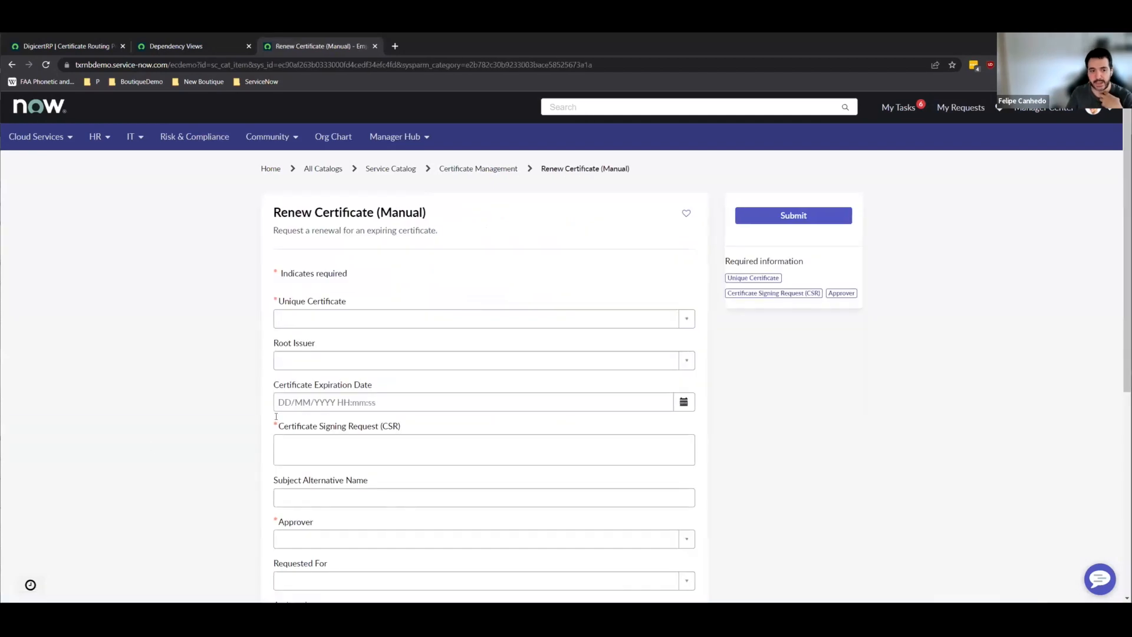
scroll(213, 369, down, 4)
scroll(211, 368, up, 3)
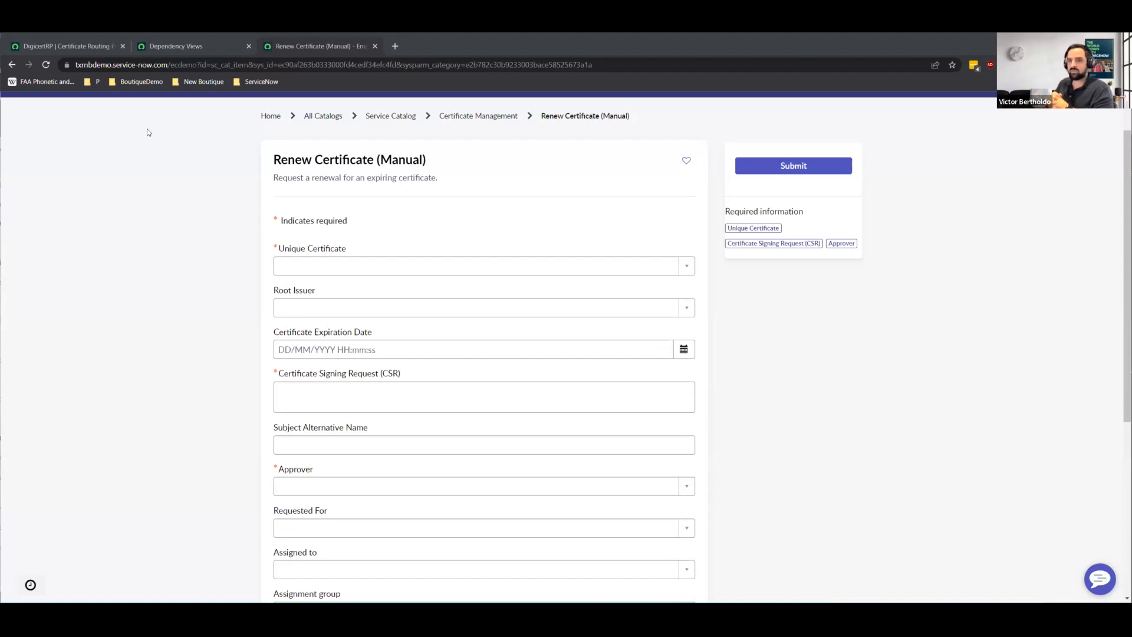
- Return to the DigicertRP policy and open the Certificate Management Dashboard from the favorites, discarding the unsaved policy changes
key(ctrl+1)
click(150, 105)
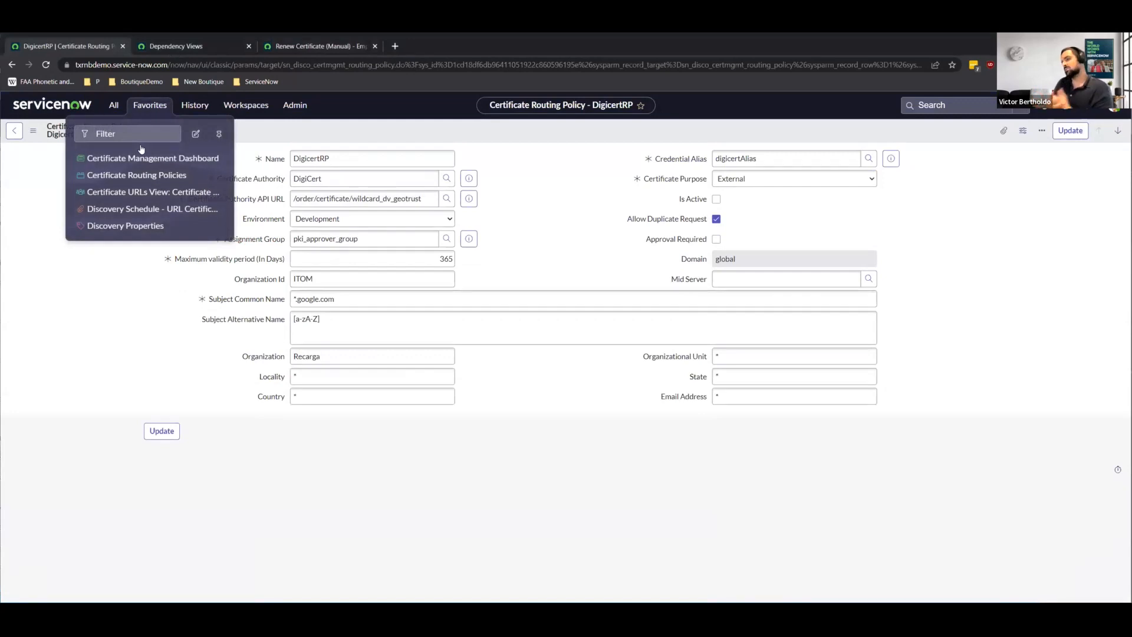
click(143, 157)
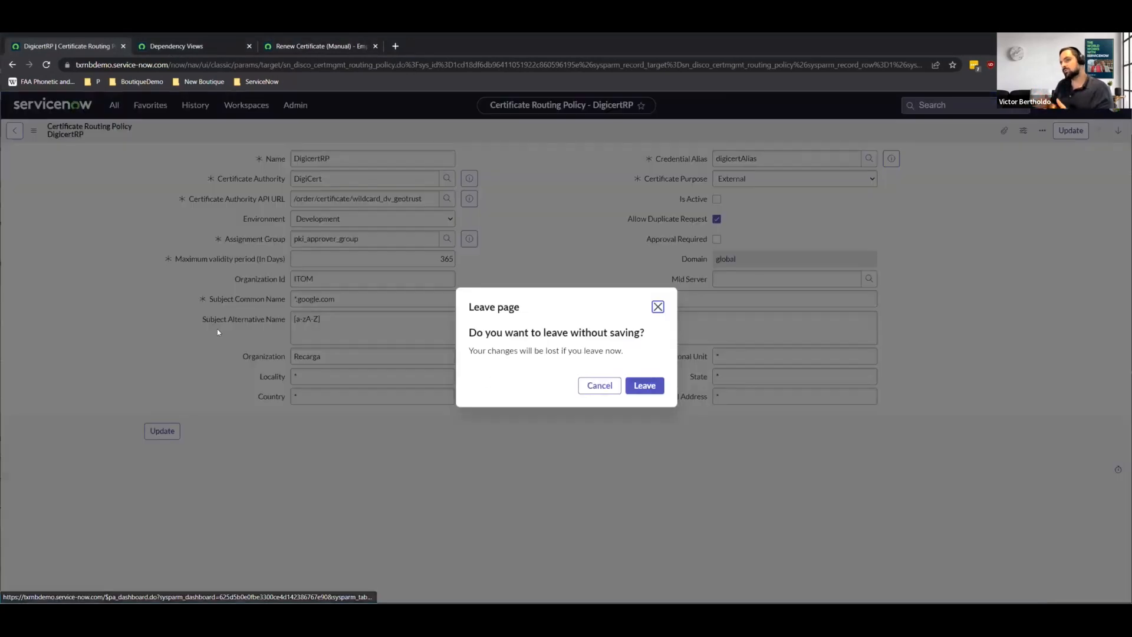
click(648, 387)
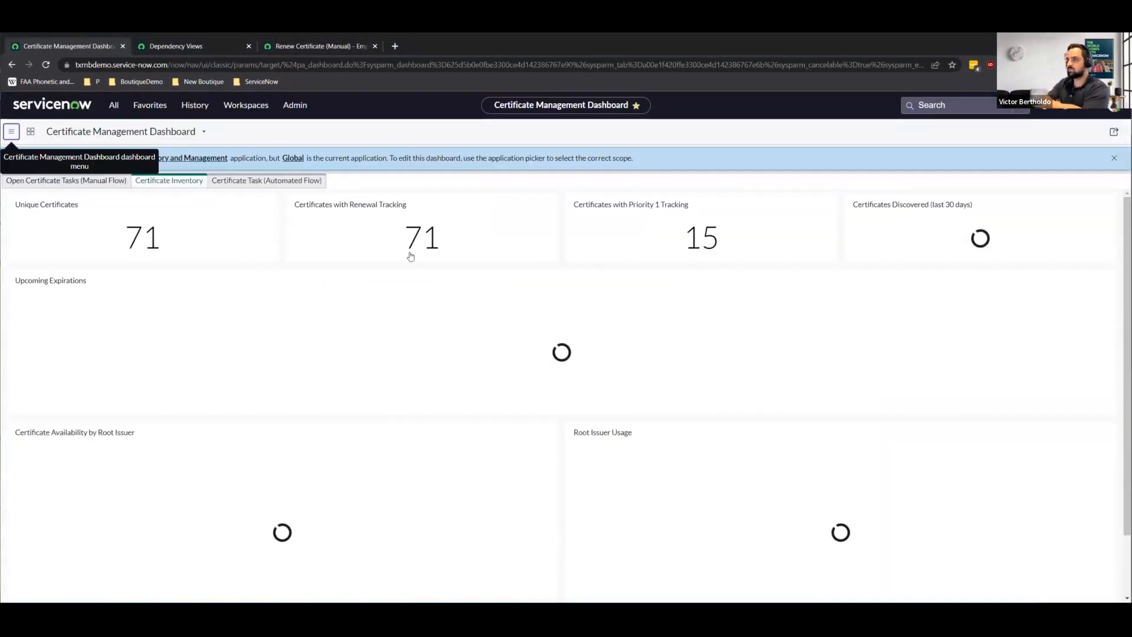
click(419, 239)
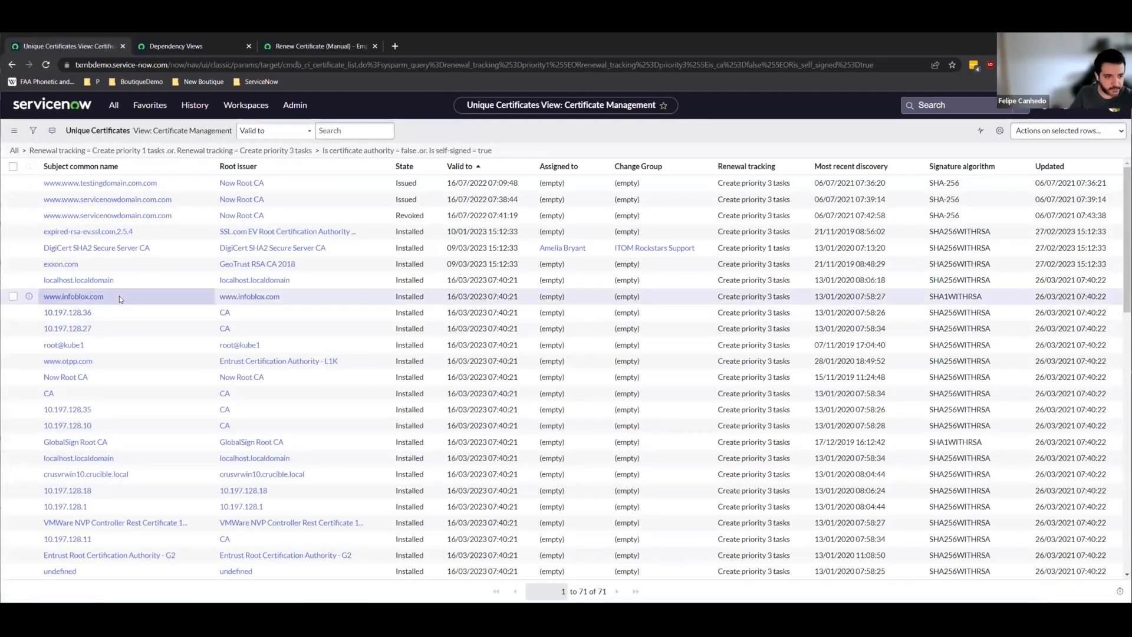
drag(106, 294, 45, 299)
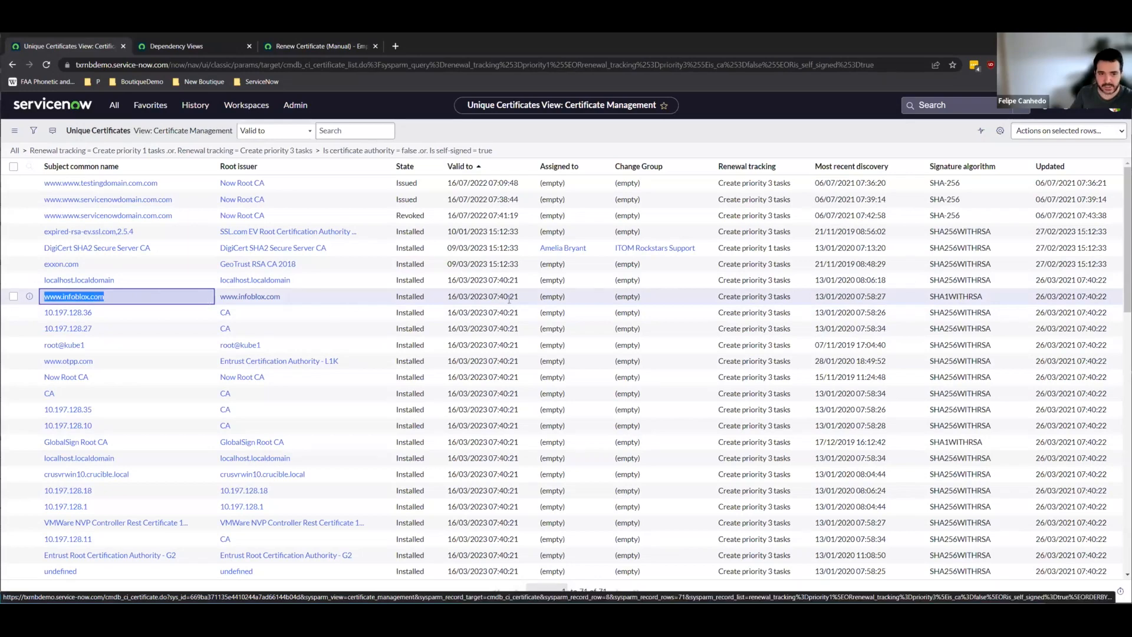
drag(514, 297, 450, 297)
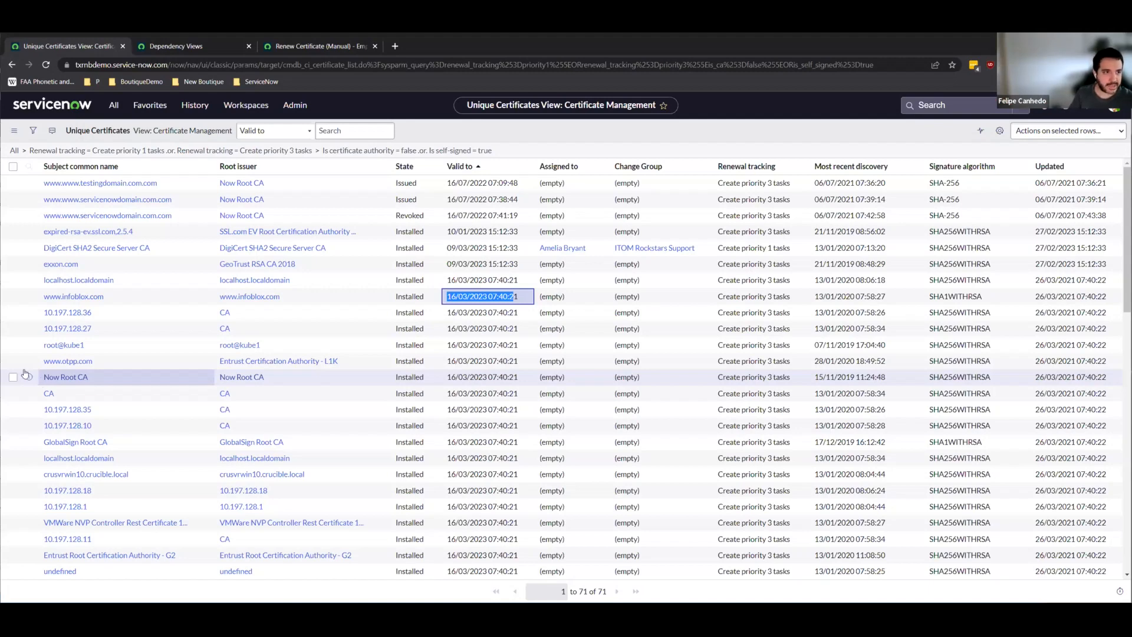
- Open the MSCA_RP record in Certificate Routing Policies from the favorites and examine its CA Host IP field
click(150, 105)
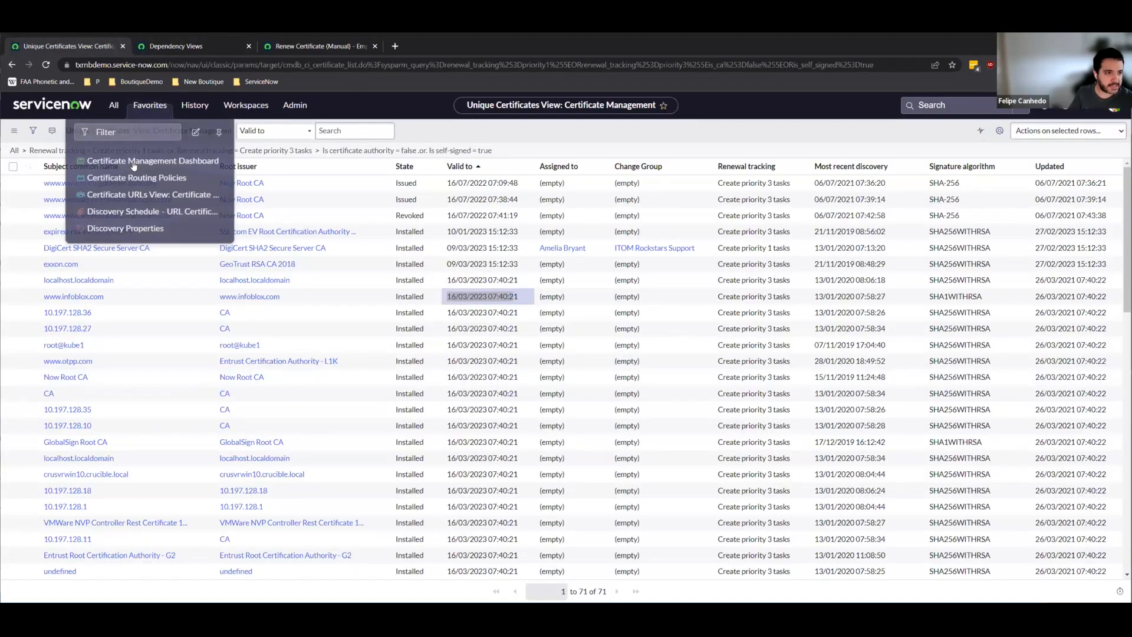
click(136, 178)
click(63, 236)
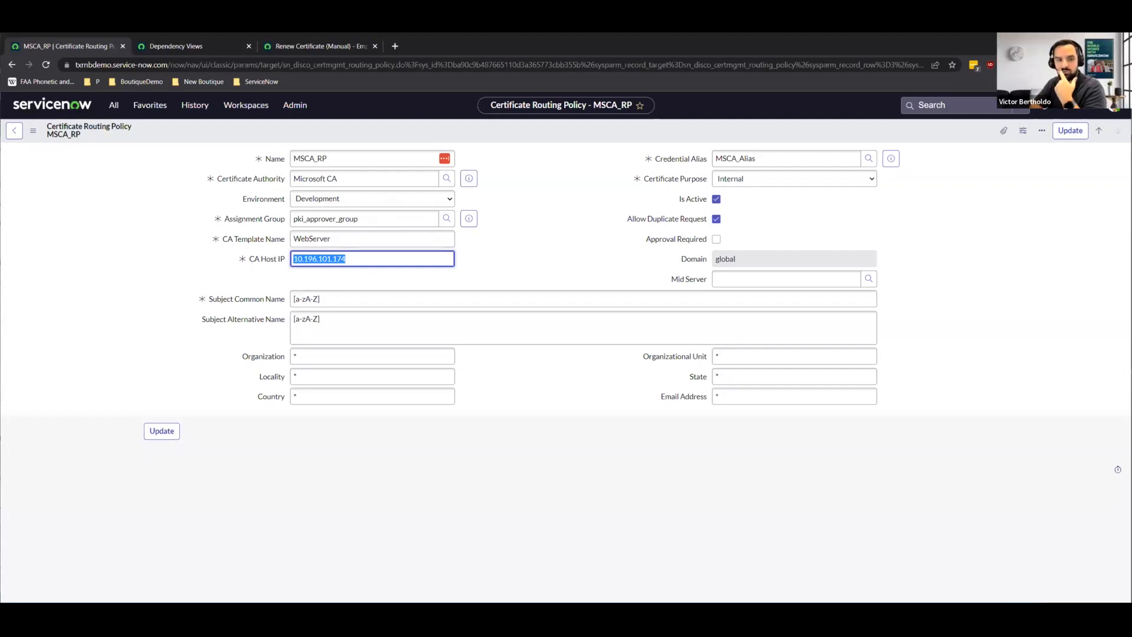
key(alt+Tab)
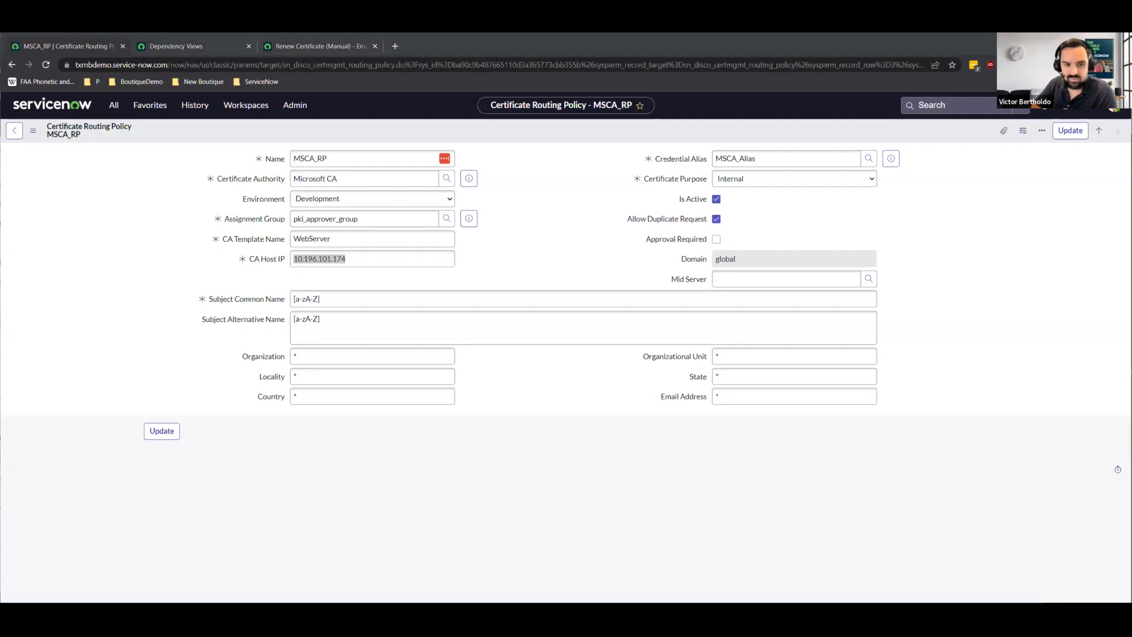